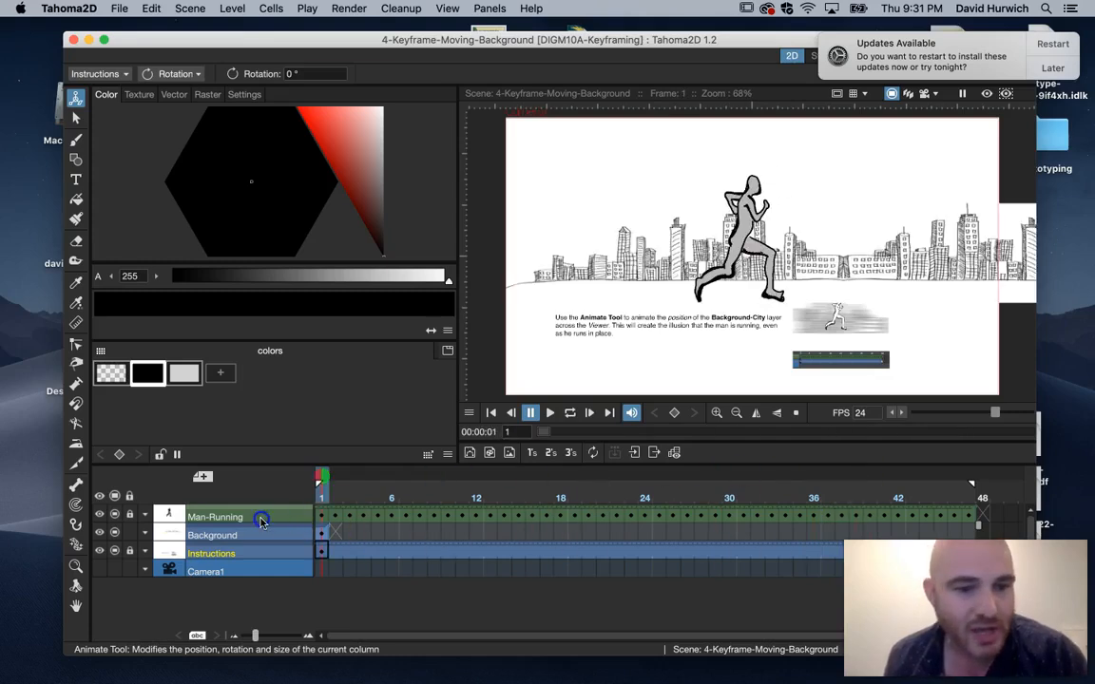
Step: Hide the Instructions layer and scrub the timeline to review the running man over the city background
left_click(100, 551)
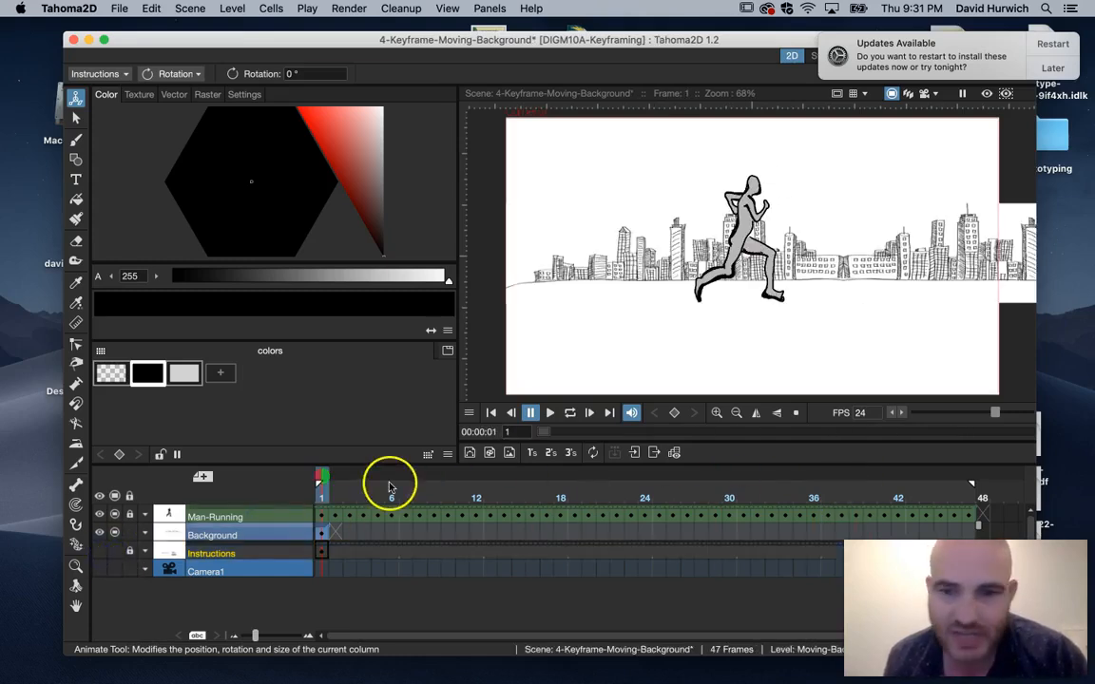
left_click_drag(332, 484, 773, 492)
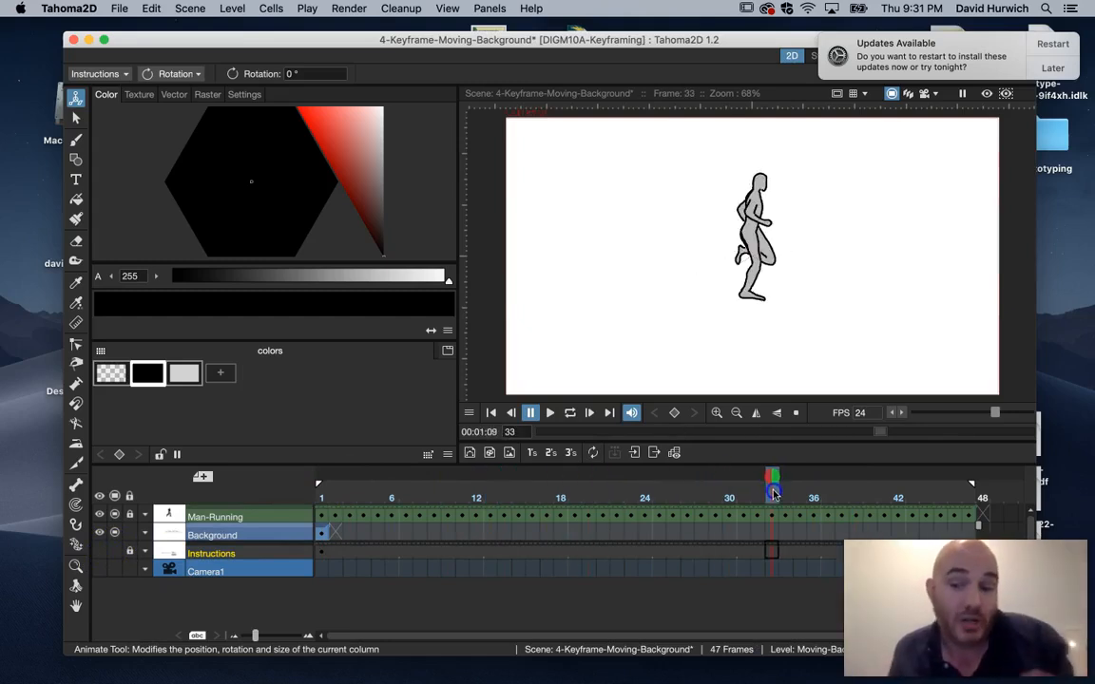
left_click_drag(773, 492, 316, 543)
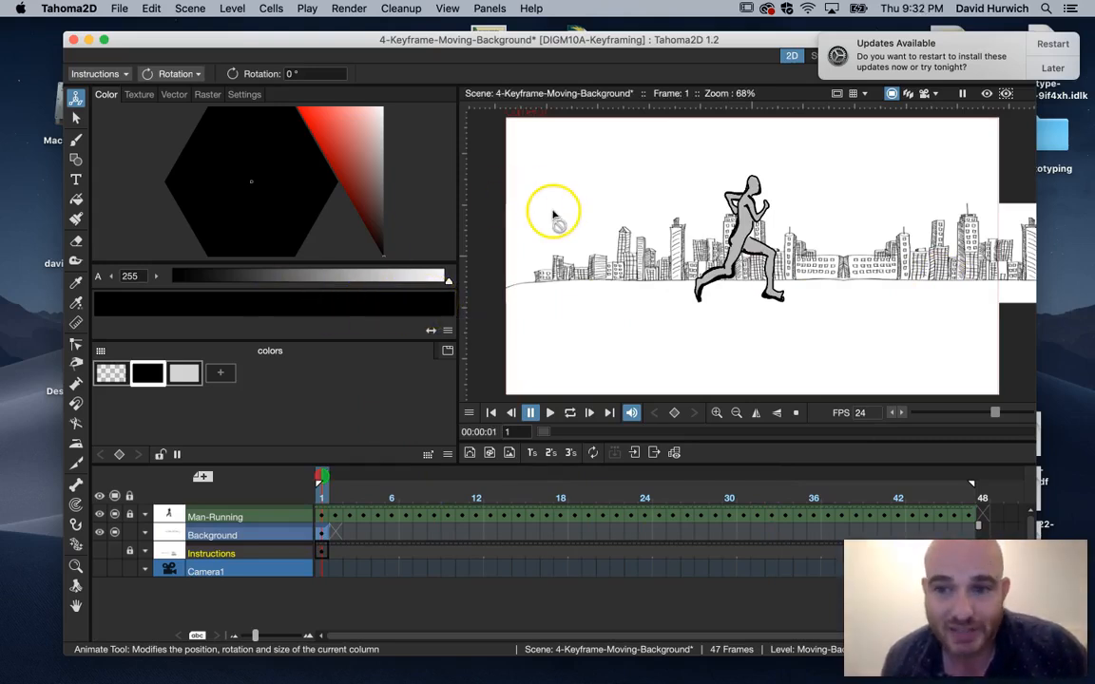
scroll(549, 216, "down", 4)
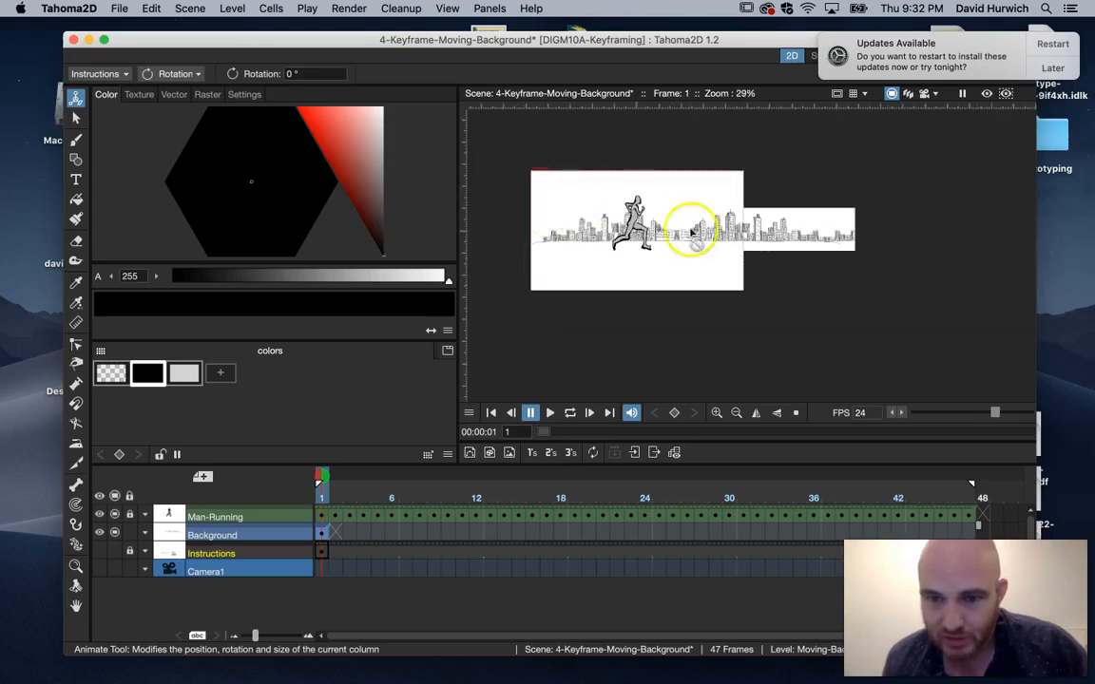
scroll(540, 244, "up", 4)
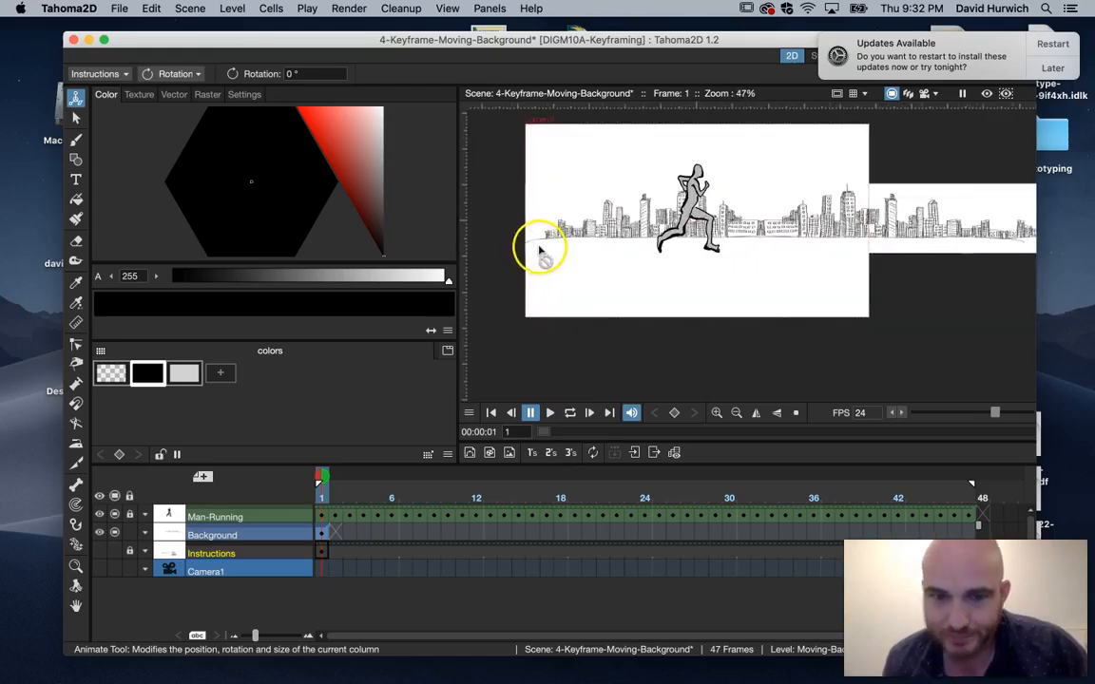
Step: Extend the Background layer's cityscape drawing to frame 47 and set a keyframe on it at frame 1
left_click(323, 537)
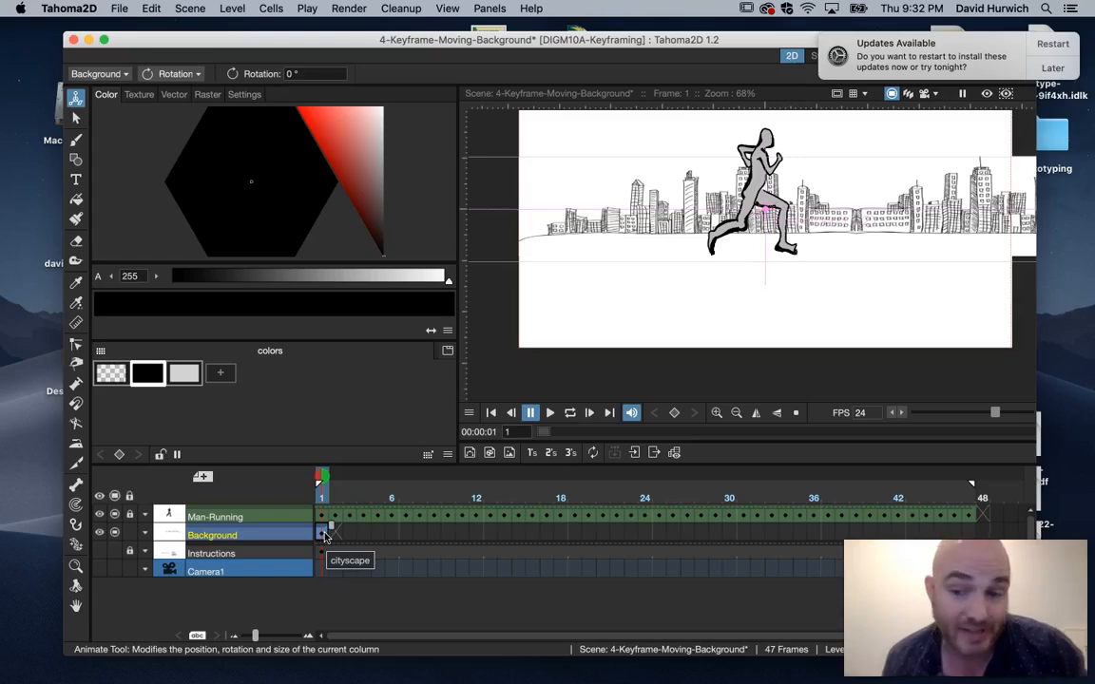
left_click_drag(331, 530, 977, 532)
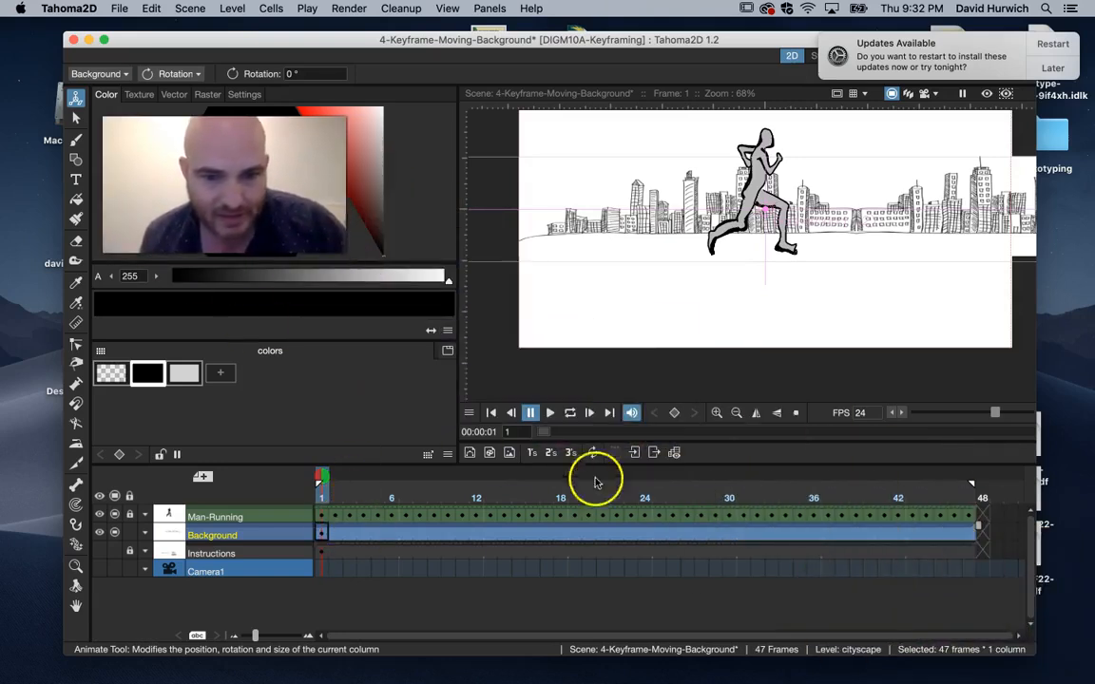
left_click(674, 412)
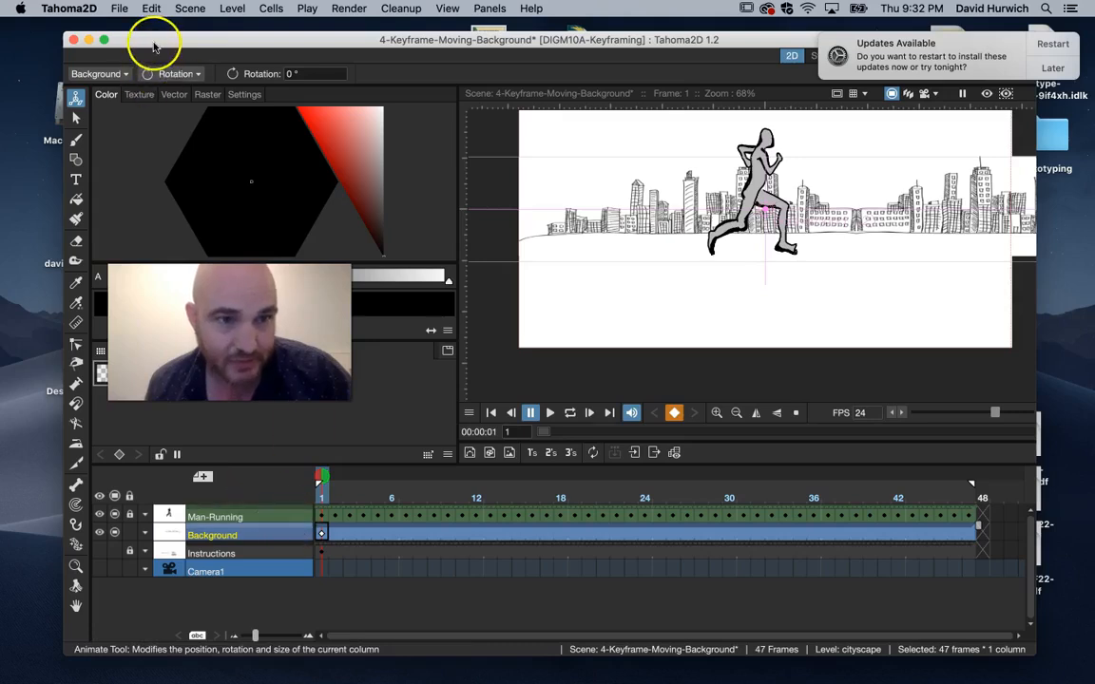
Step: Set the Animate tool to Position and move the Background at frame 1 past the camera's right edge, to about X 1852 px, Y 34 px
left_click(171, 73)
left_click(172, 89)
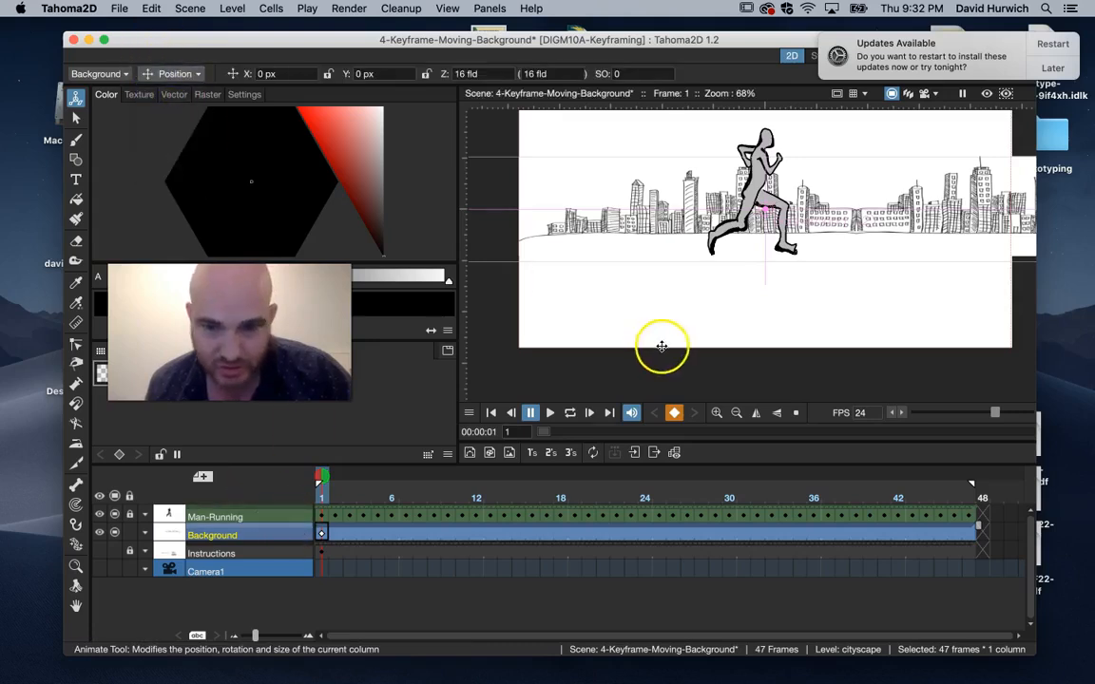
left_click_drag(323, 495, 971, 507)
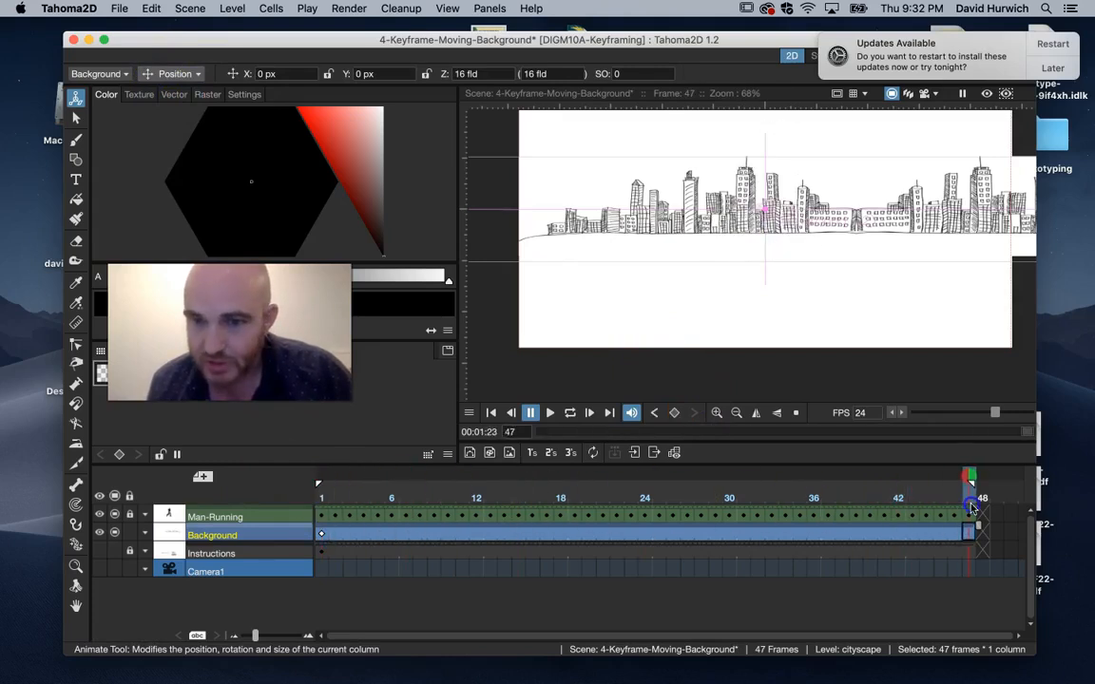
left_click(942, 492)
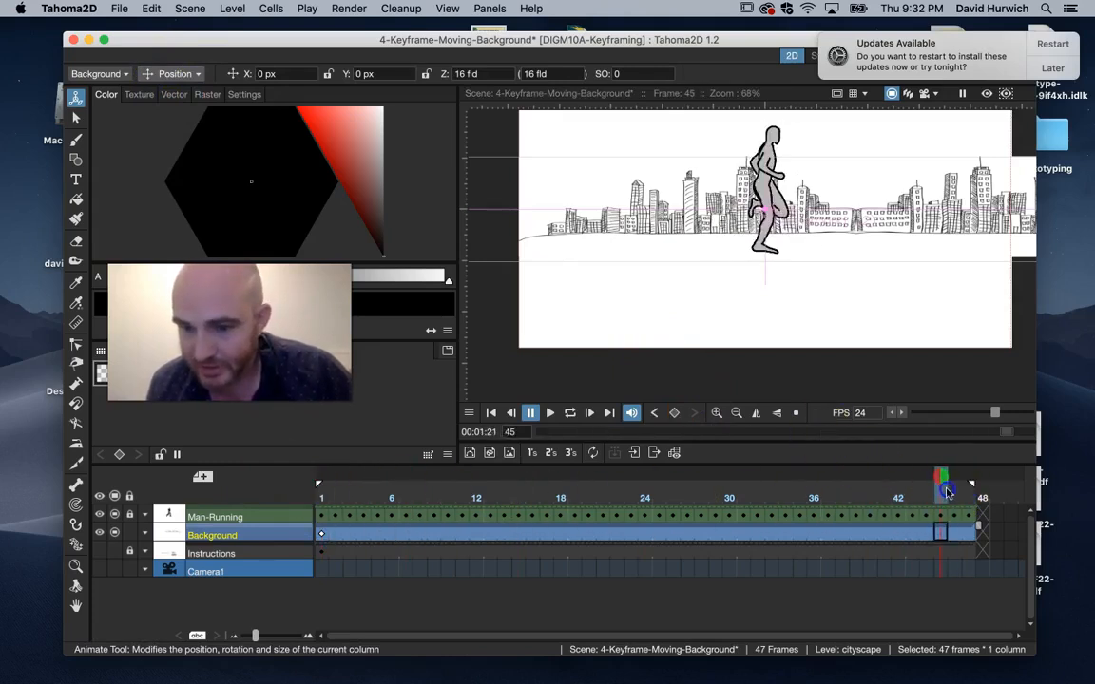
left_click_drag(946, 491, 954, 491)
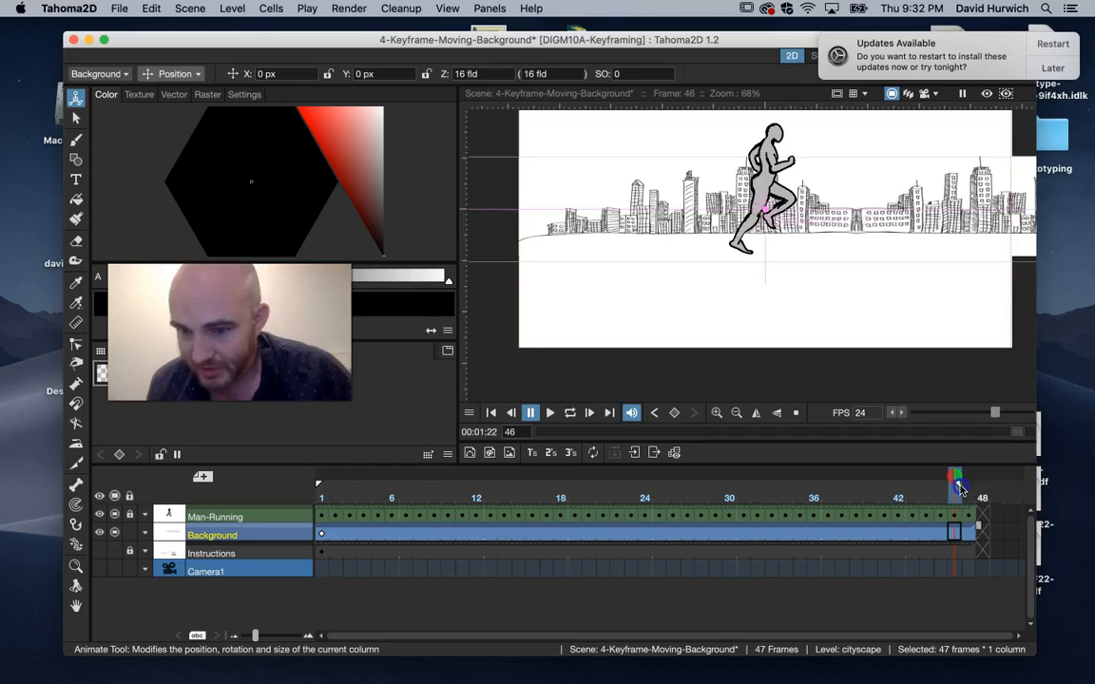
left_click(791, 252)
scroll(774, 228, "down", 4)
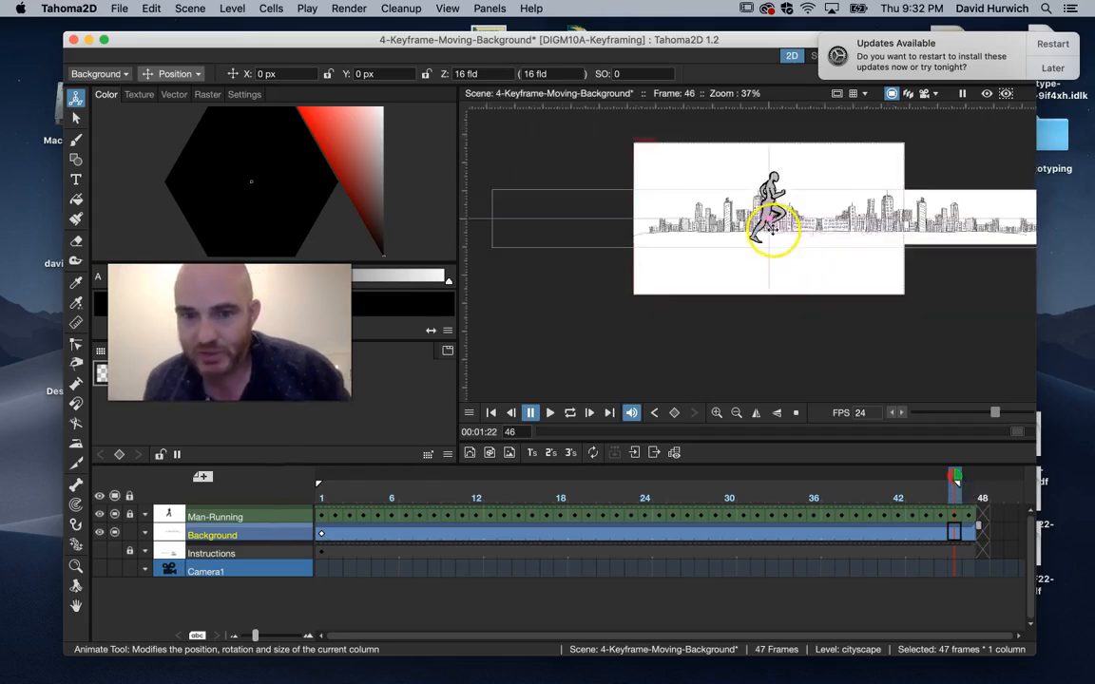
left_click(323, 497)
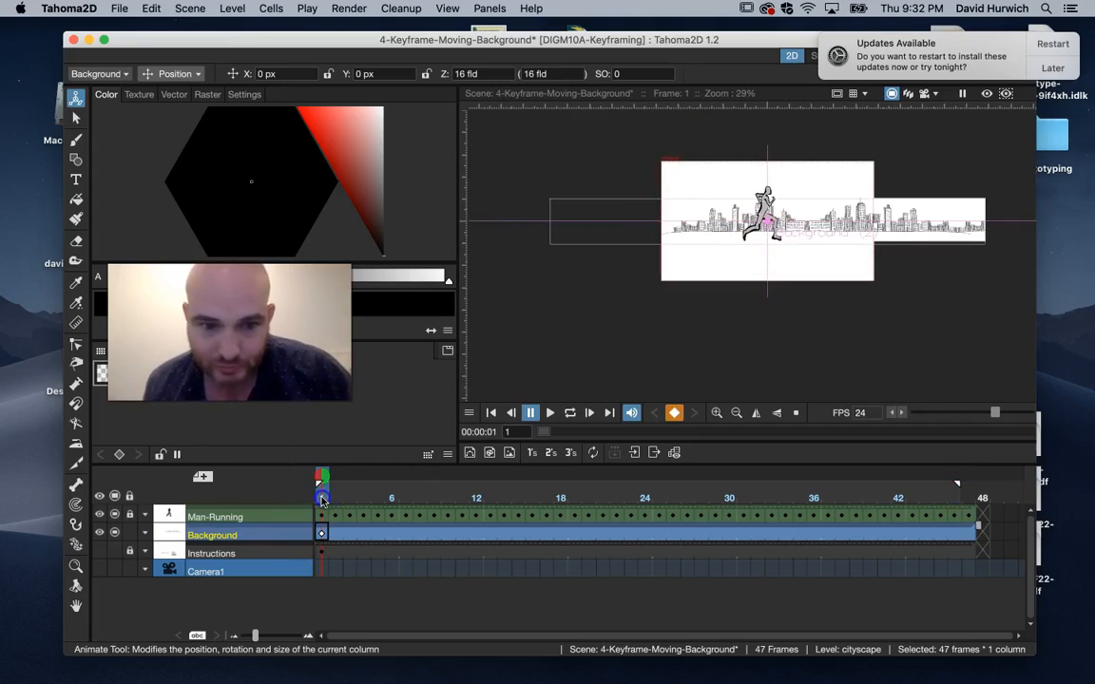
left_click(603, 262)
left_click_drag(594, 237, 798, 235)
Step: At frame 47, move the Background past the camera's left edge, to about X -2915 px, Y -7 px, and play the animation in a loop
left_click_drag(319, 493, 969, 486)
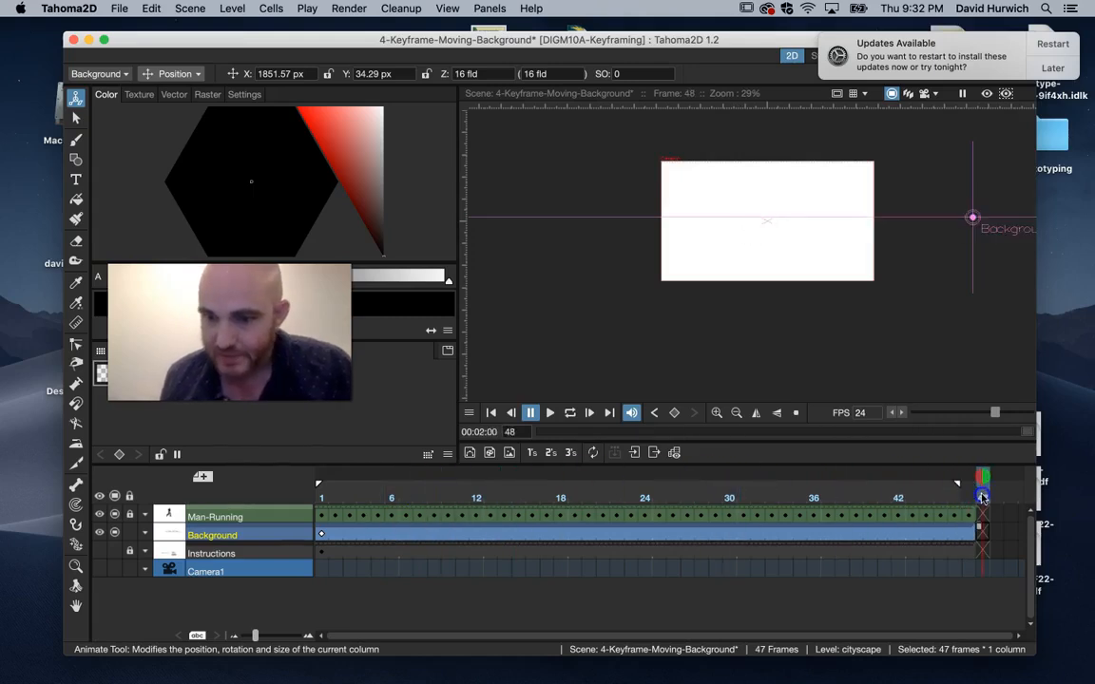
left_click_drag(897, 215, 366, 218)
left_click(317, 499)
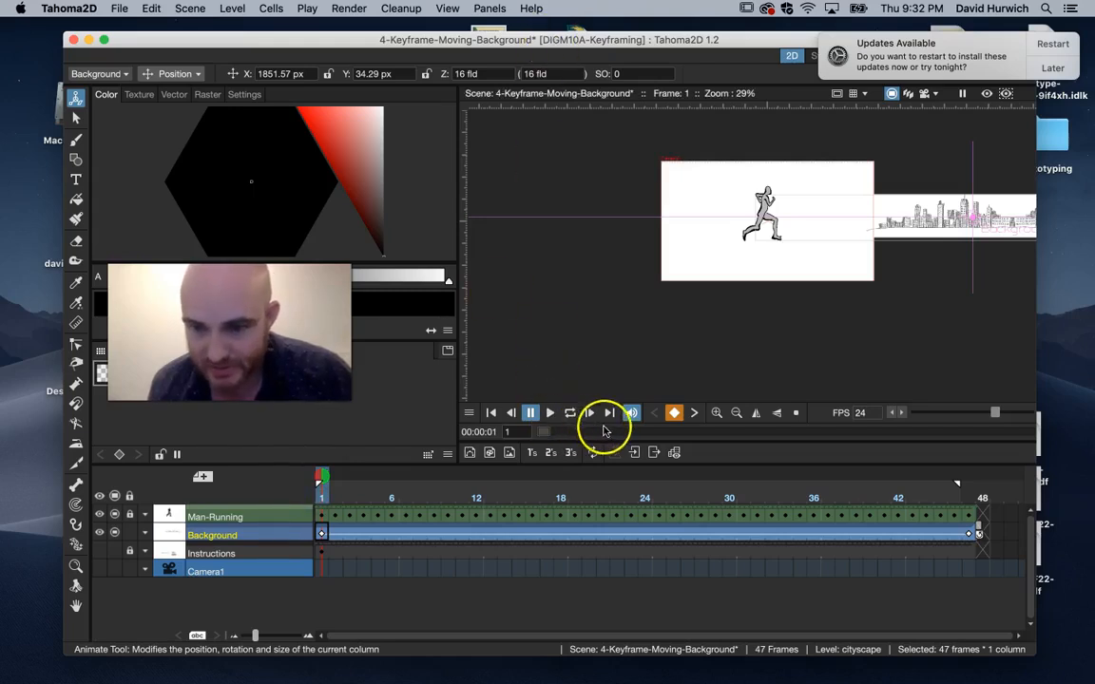
left_click(571, 414)
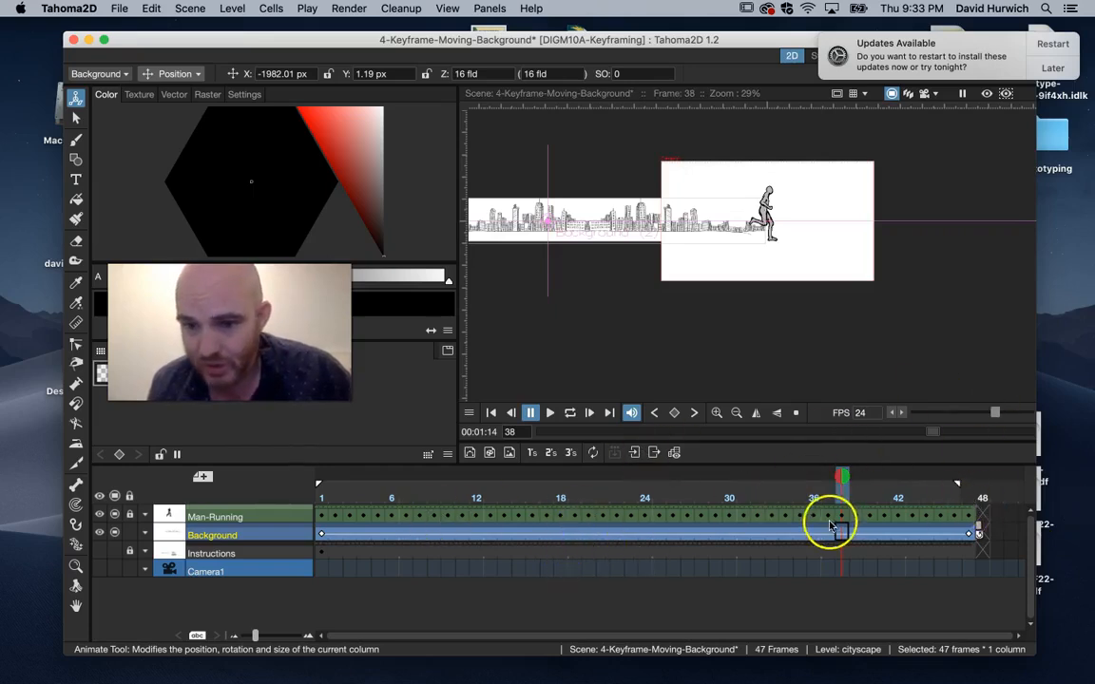
Step: Extend the Background layer to frame 79 and move its ending keyframe to frame 78 to slow the motion
left_click_drag(255, 635, 242, 639)
left_click_drag(674, 533, 918, 531)
left_click(670, 533)
left_click_drag(671, 534, 732, 539)
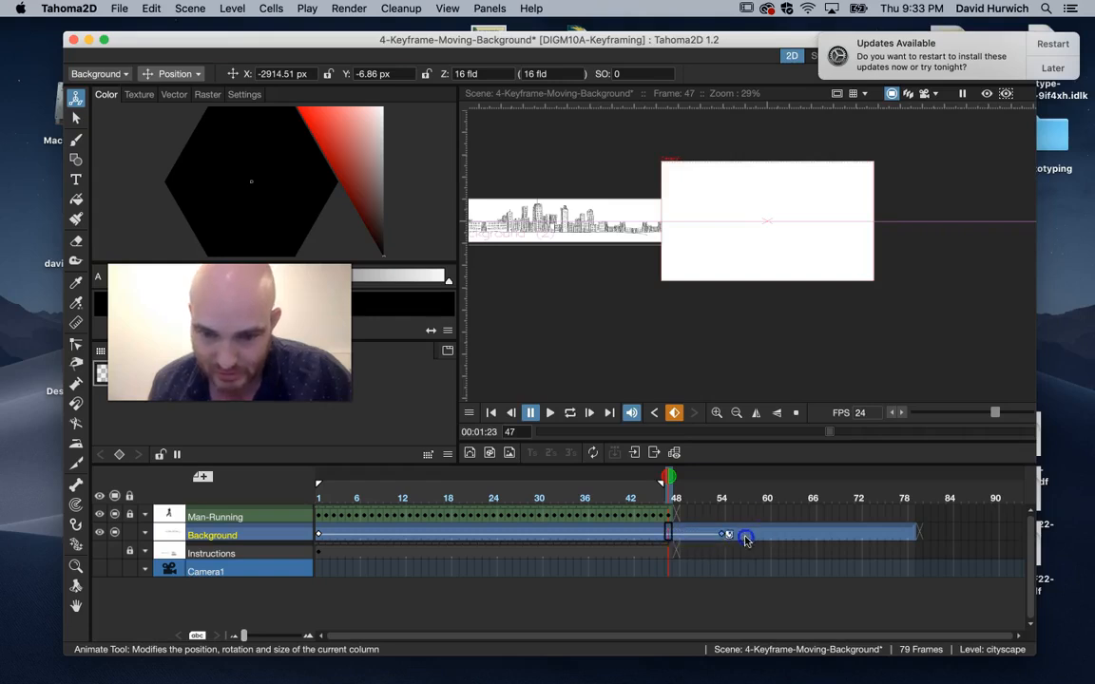
left_click_drag(905, 533, 904, 533)
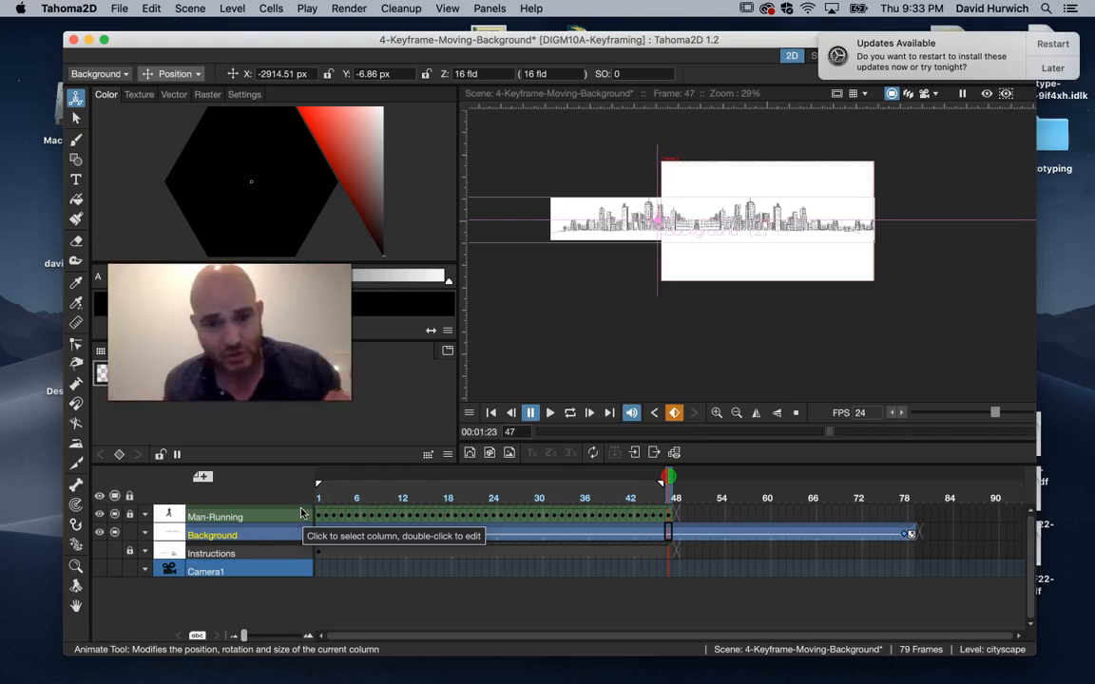
Step: Turn on keyframe cycling for the Background with its ending keyframe at frame 81, and preview the loop from frame 1
left_click(912, 533)
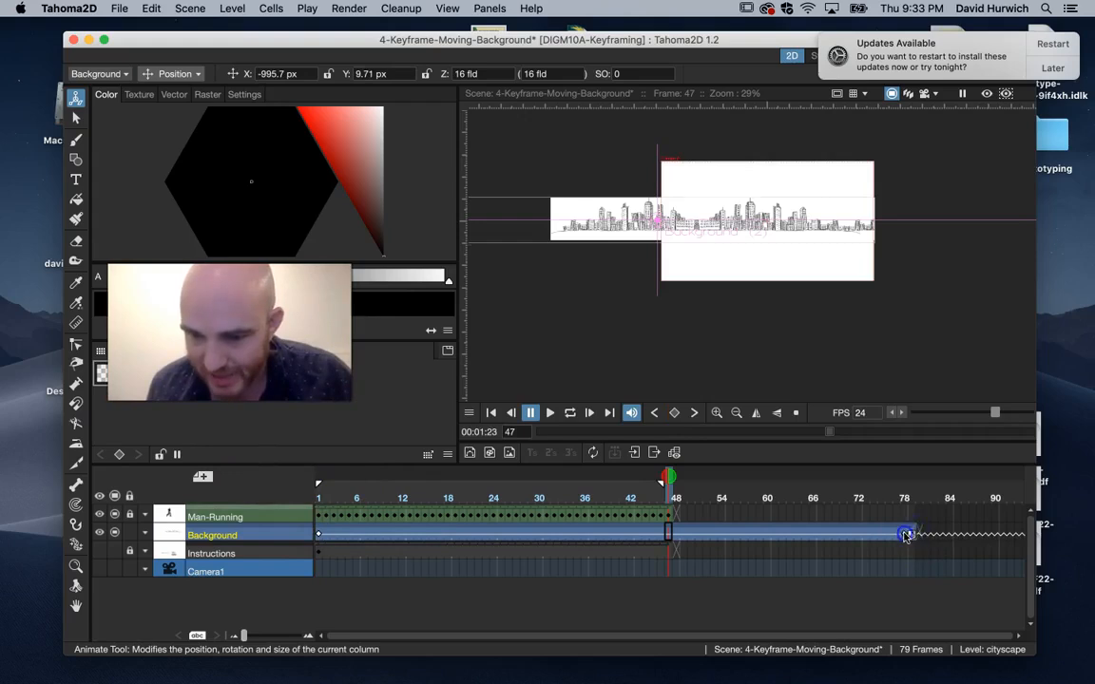
left_click(907, 535)
left_click(324, 502)
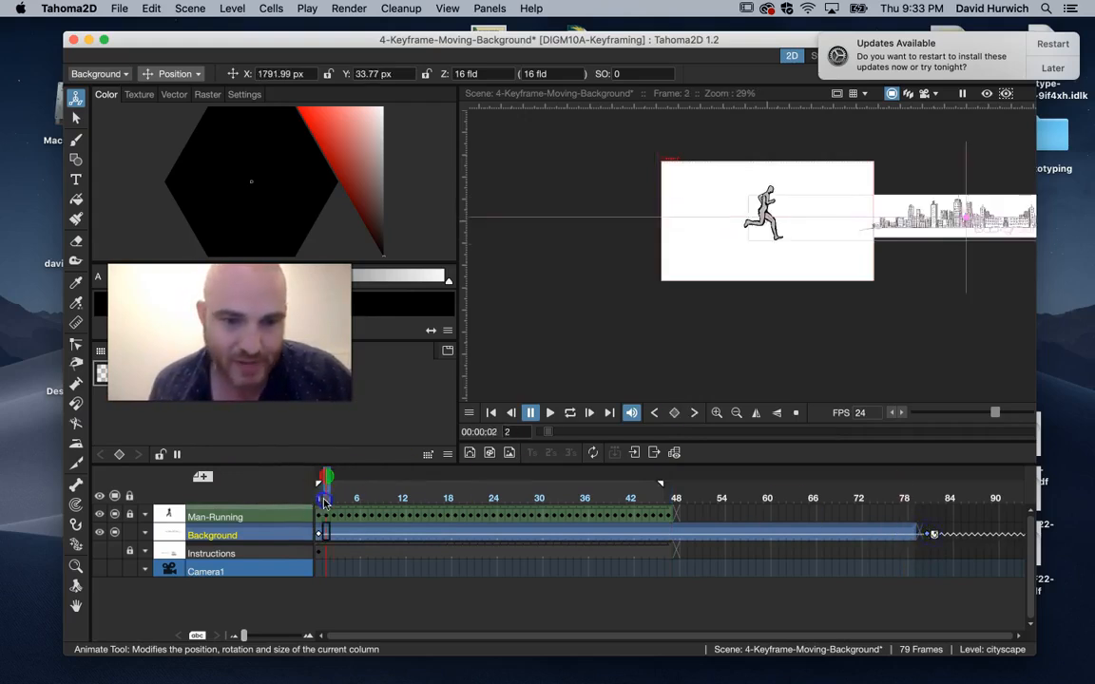
left_click(316, 503)
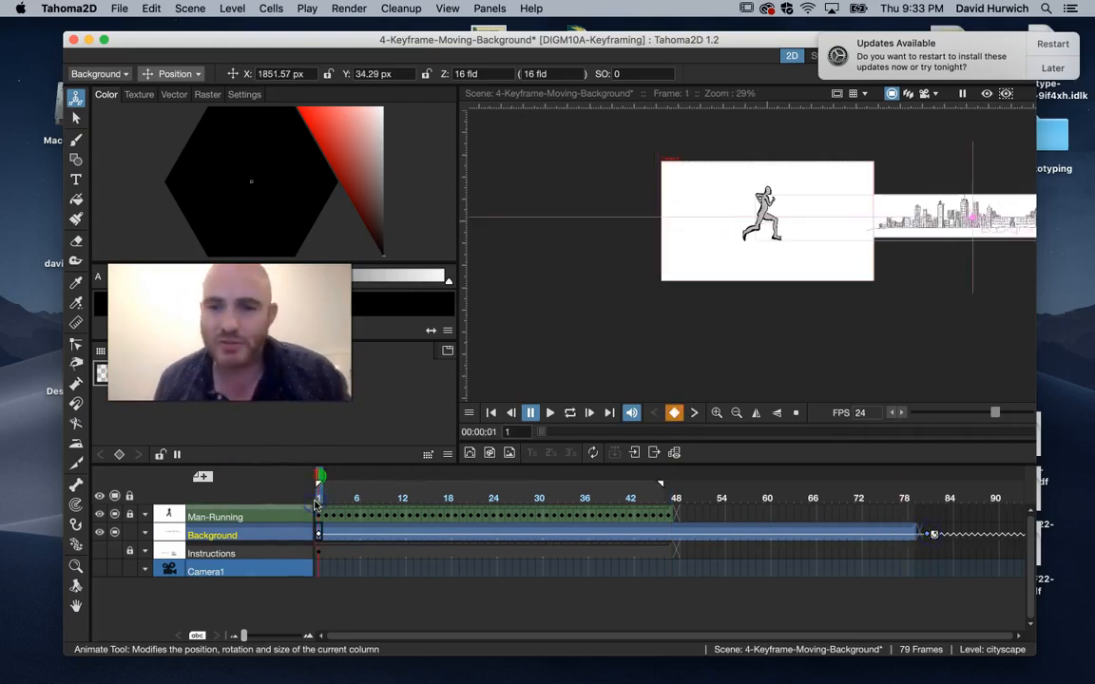
left_click(569, 413)
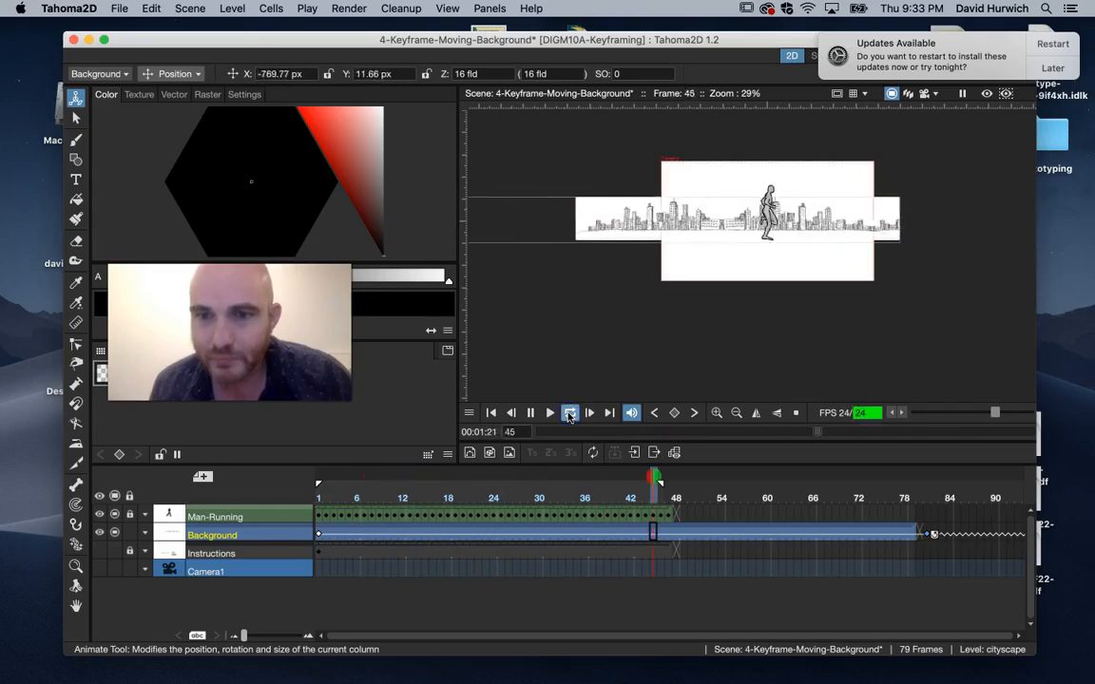
left_click(569, 414)
Step: Move the Background's ending keyframe back to frame 18 to speed up the motion, and preview the loop from frame 1
left_click(928, 535)
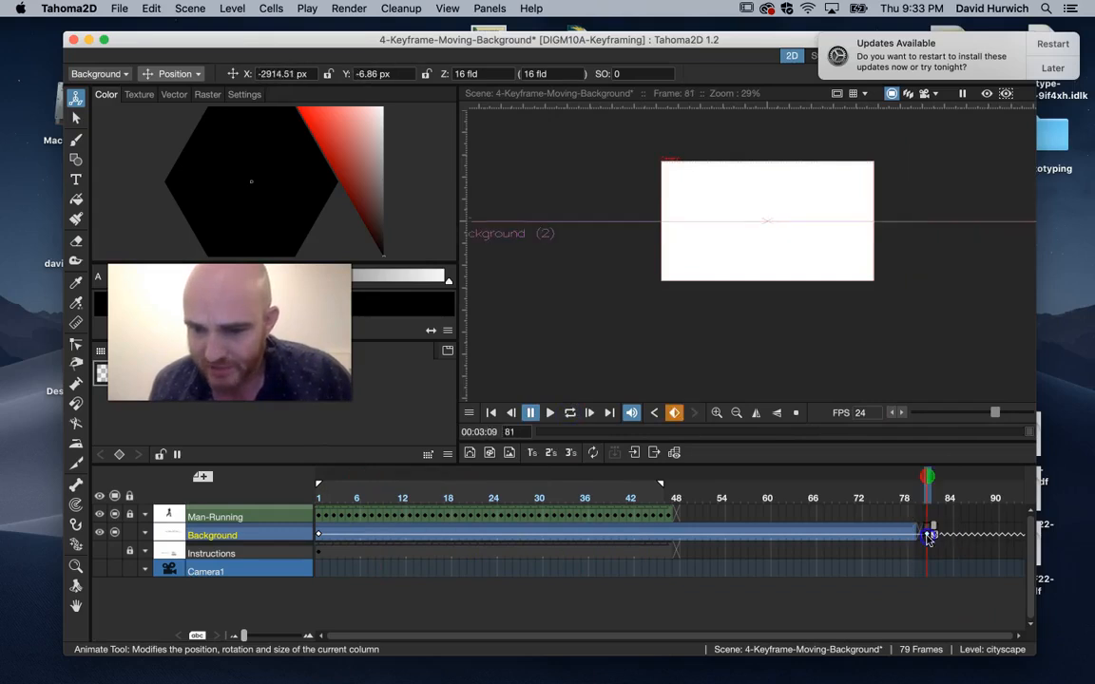
left_click_drag(881, 540, 829, 534)
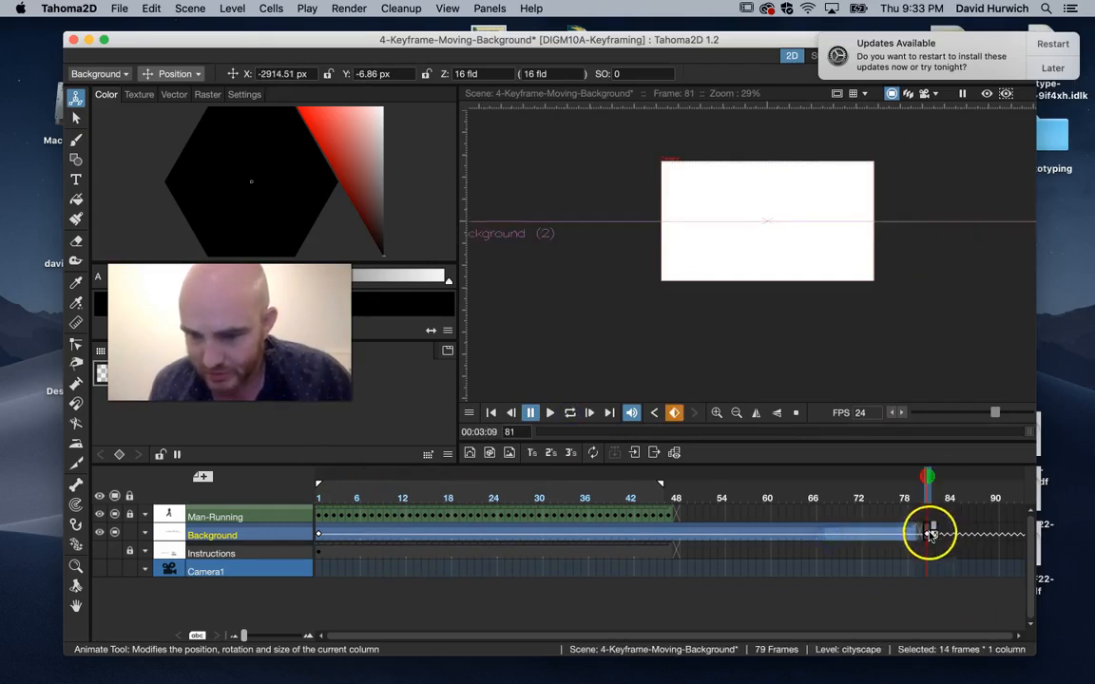
left_click(929, 535)
left_click(928, 531)
left_click(927, 535)
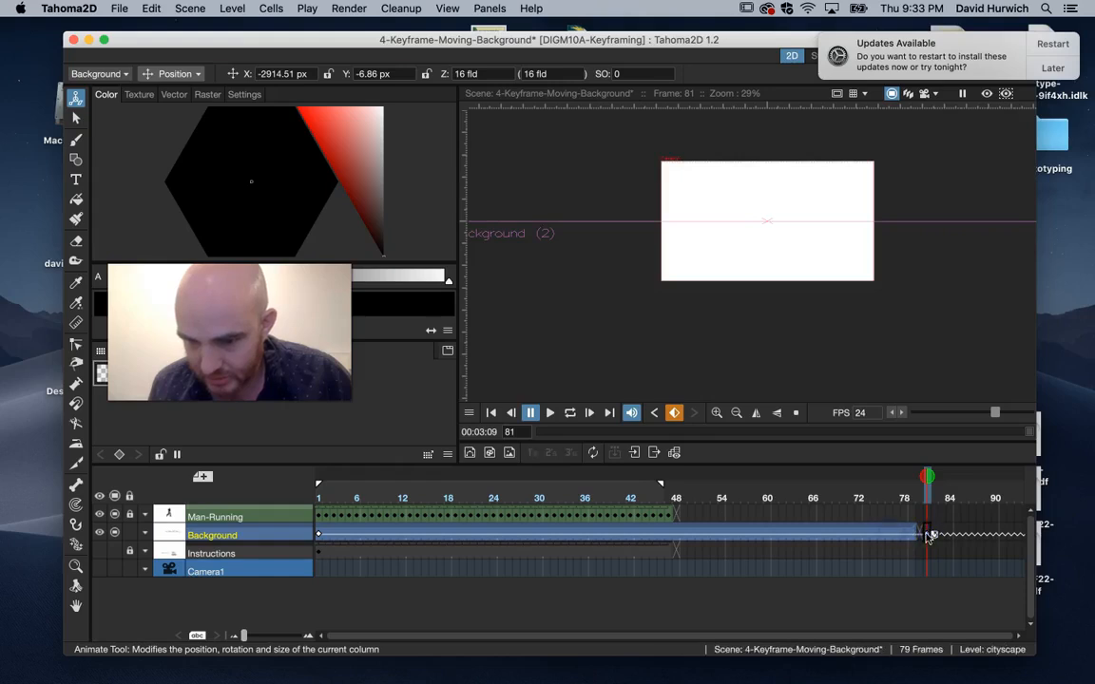
left_click_drag(897, 535, 453, 488)
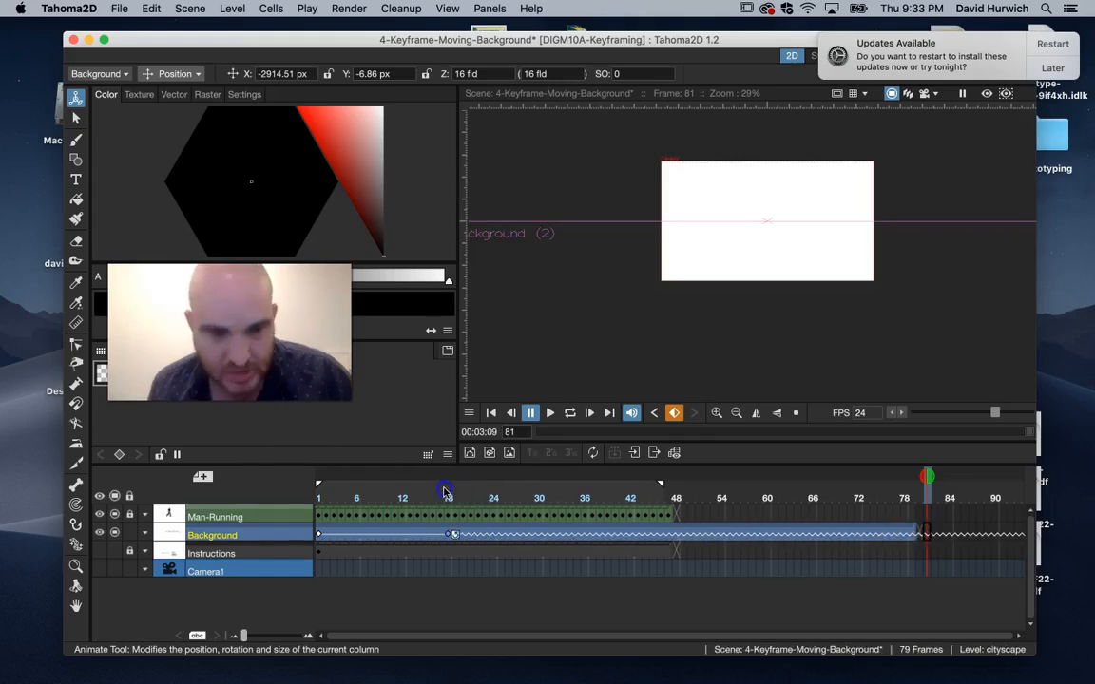
left_click(317, 491)
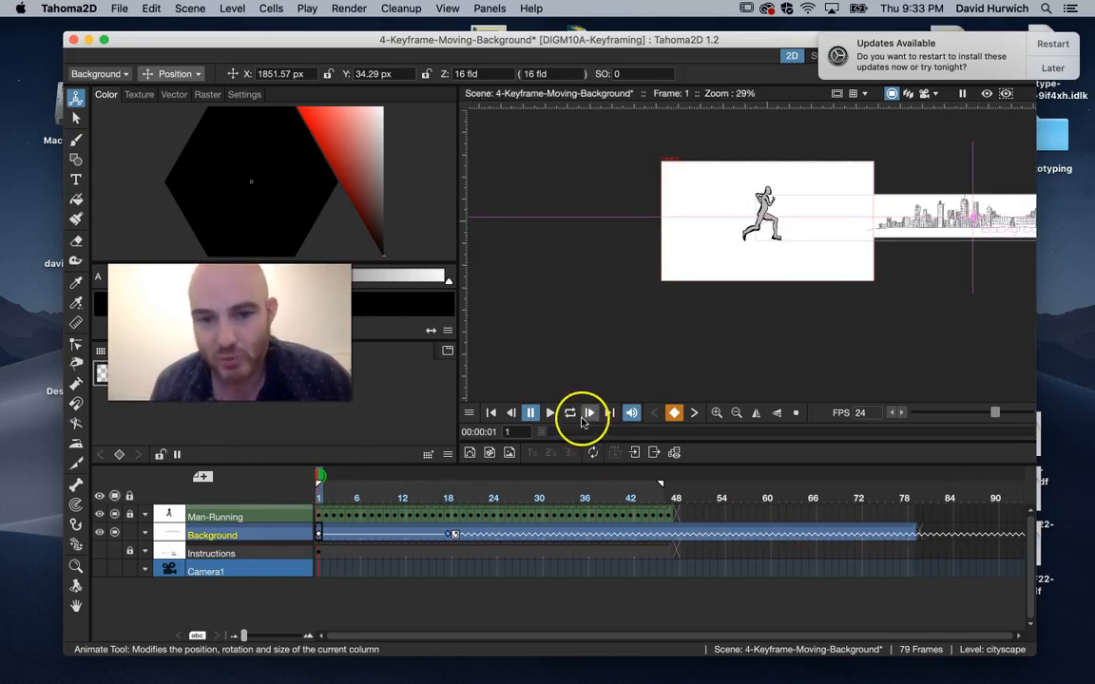
left_click(570, 418)
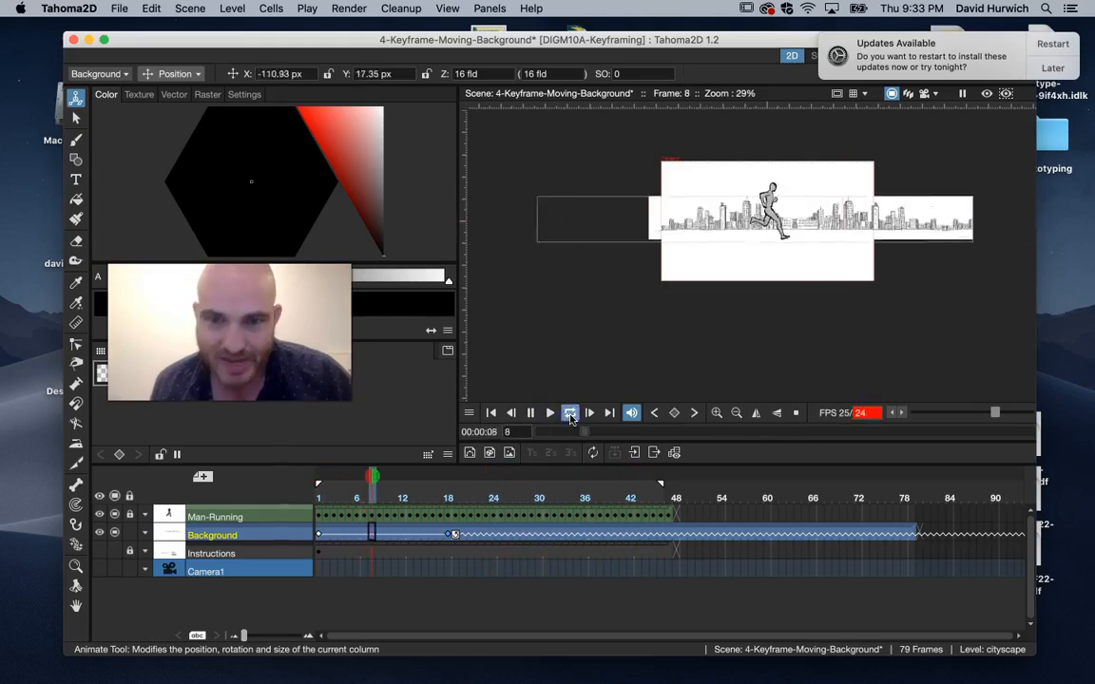
left_click(570, 418)
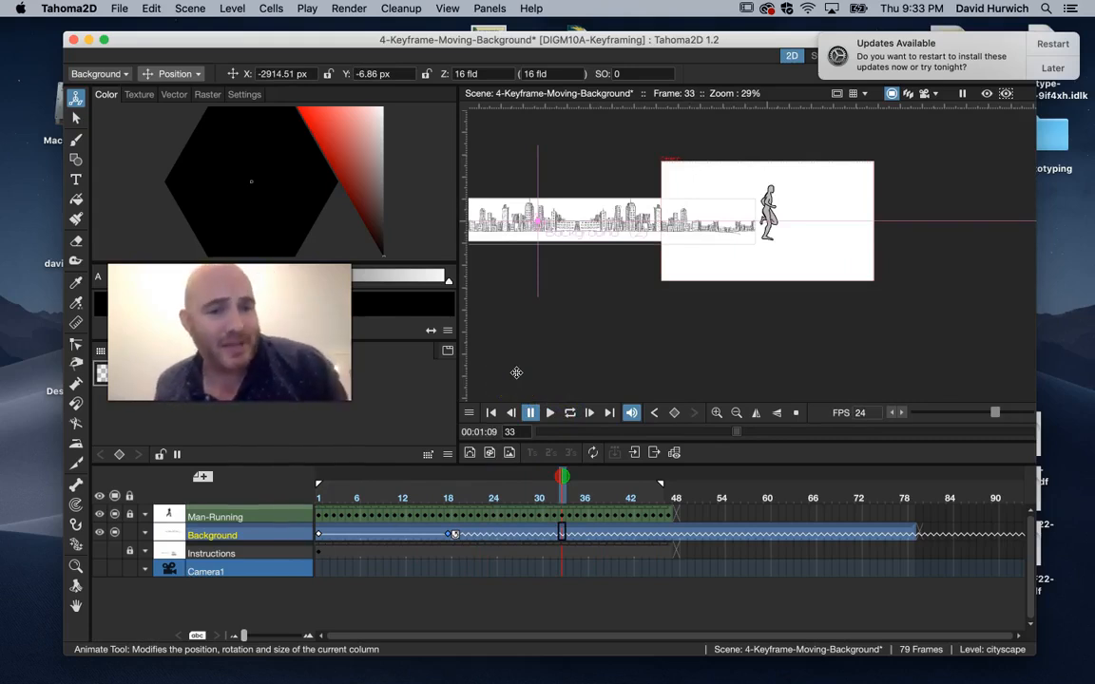
Step: Save the moving background scene, and load the 5-Multiple-Keyframes scene to look over its canvas
key("super+s")
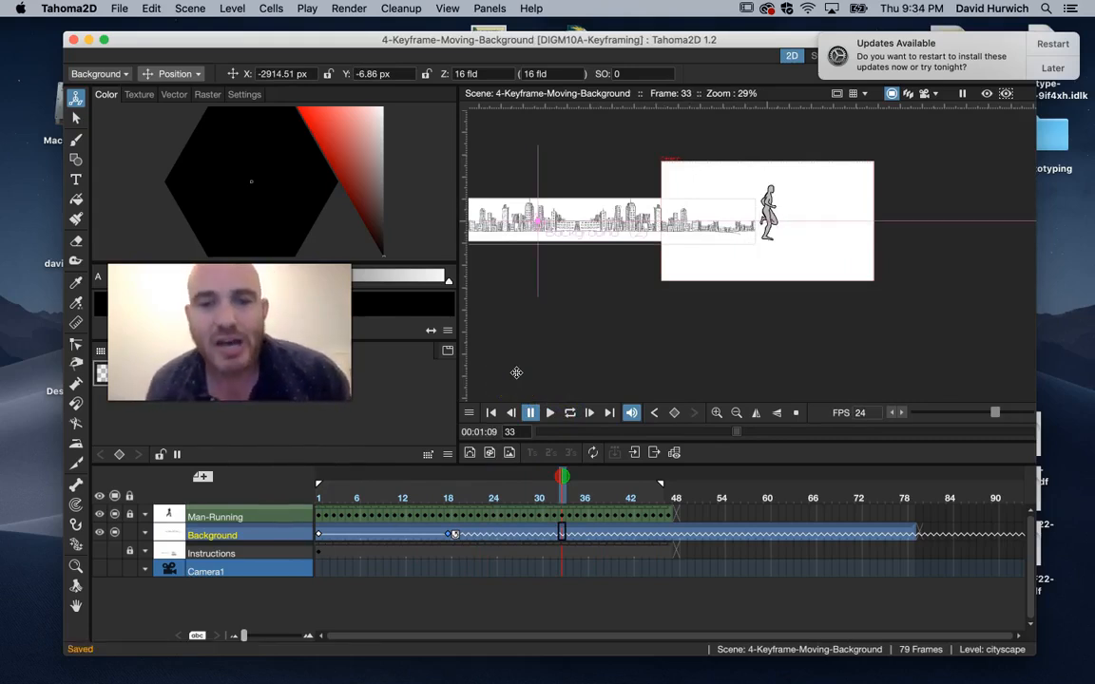
left_click(118, 9)
left_click(118, 41)
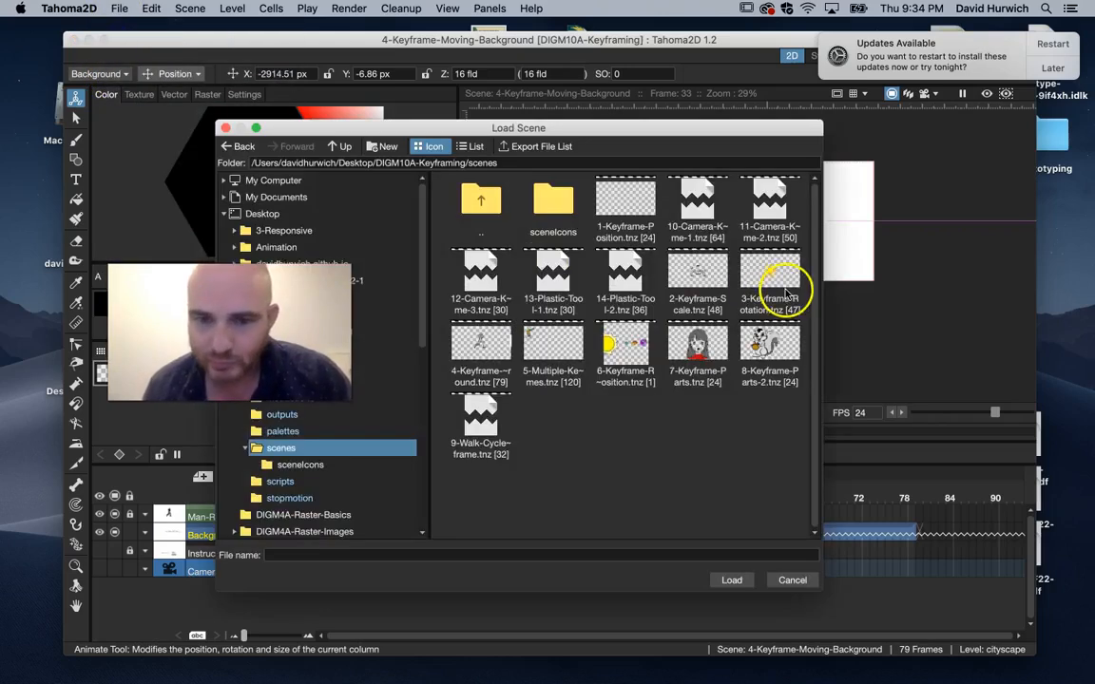
double_click(562, 339)
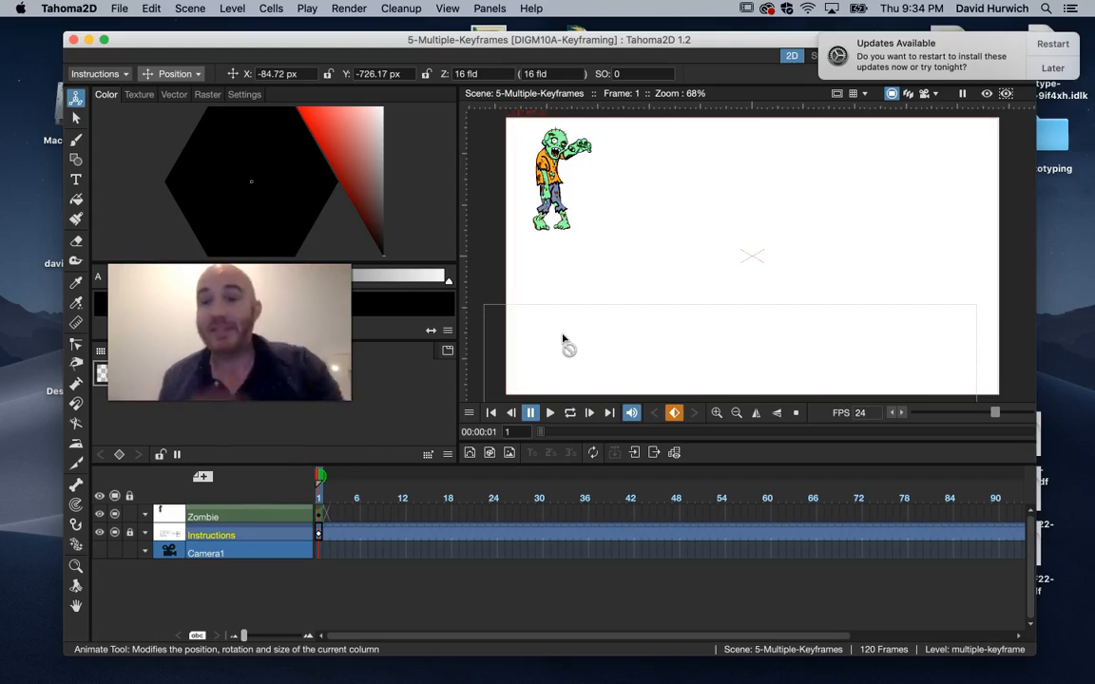
scroll(548, 313, "down", 2)
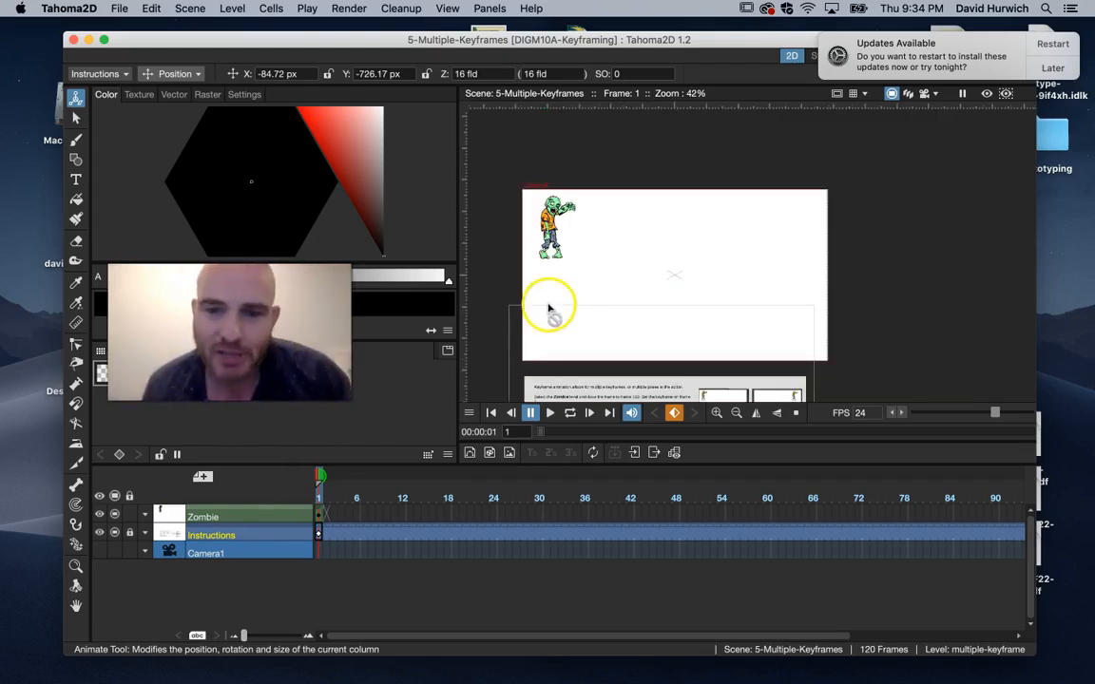
scroll(549, 307, "up", 2)
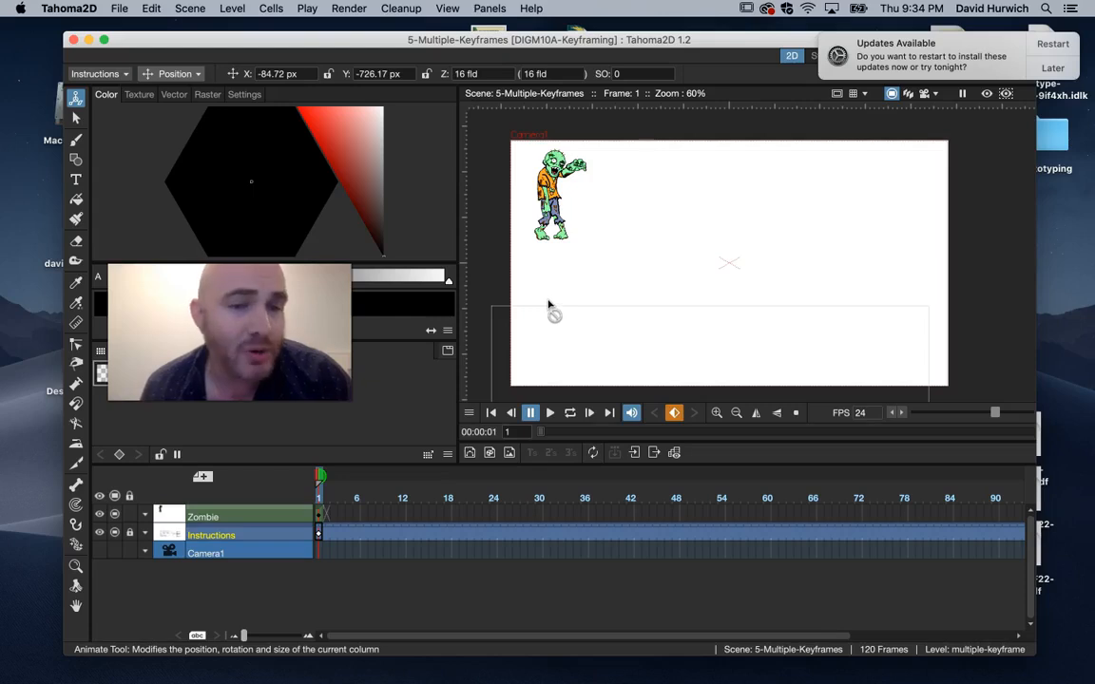
Step: Switch to Chrome, postpone the system update, and open the sketch pad extension with its old drawing cleared
mouse_move(520, 674)
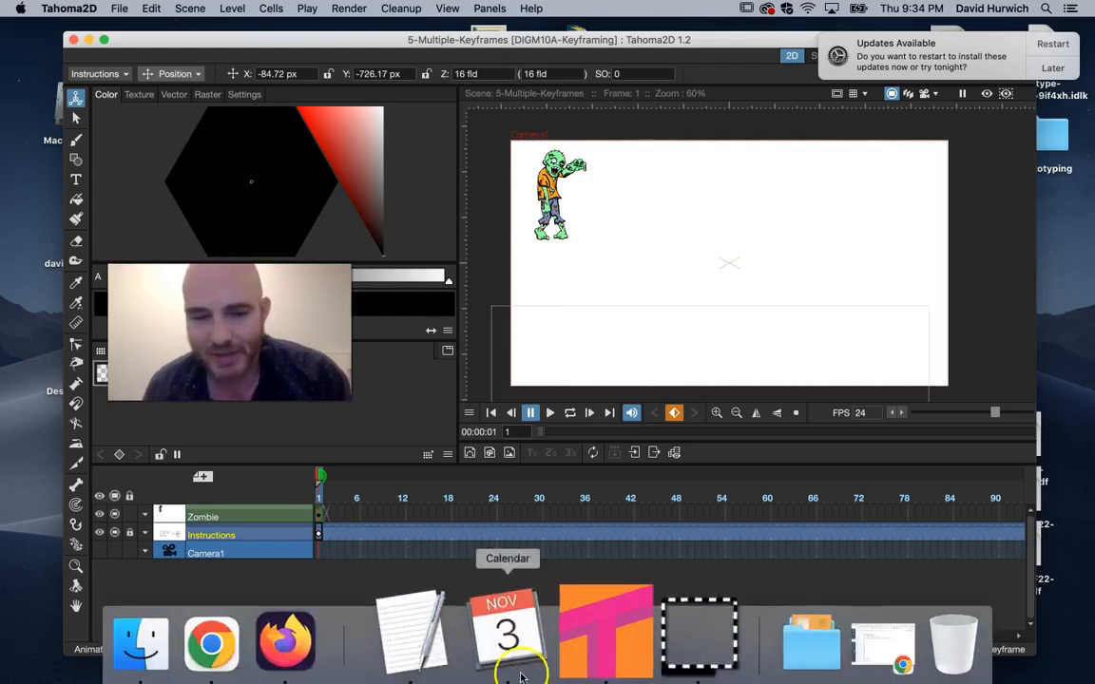
left_click(286, 658)
left_click(884, 642)
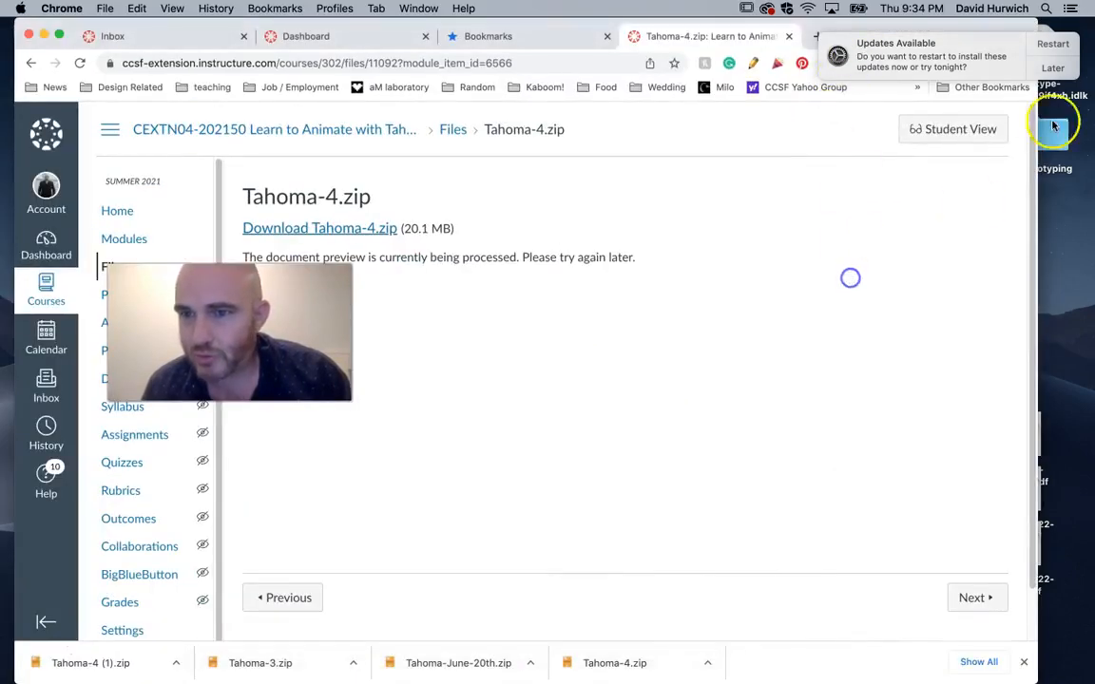
left_click(1052, 67)
left_click(950, 123)
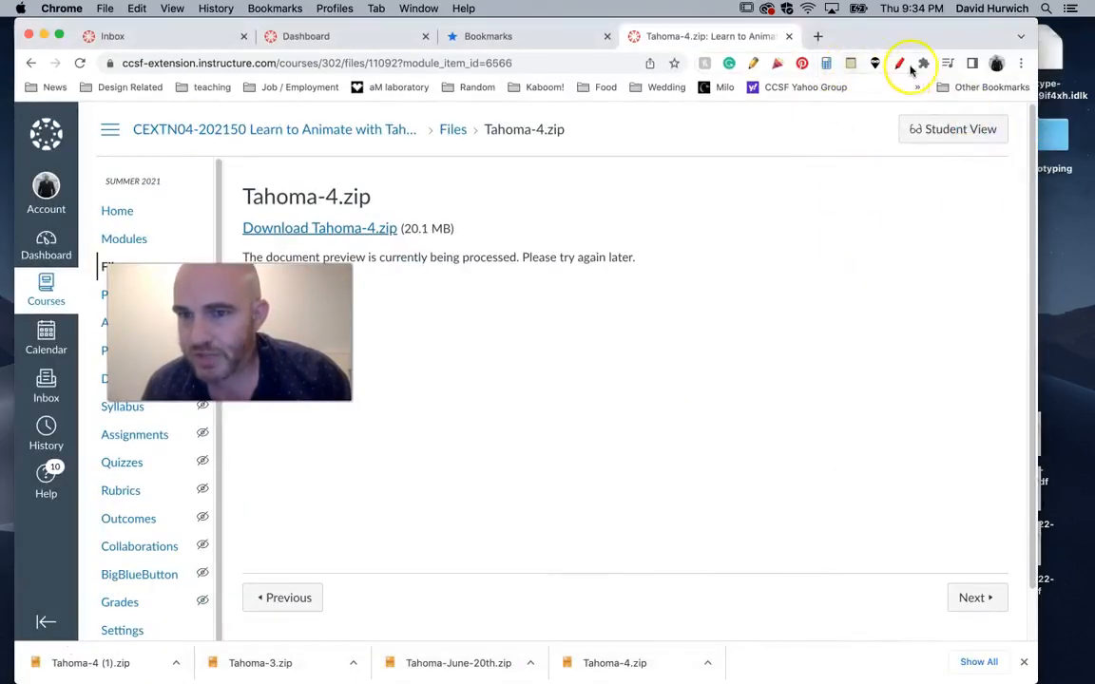
left_click(752, 65)
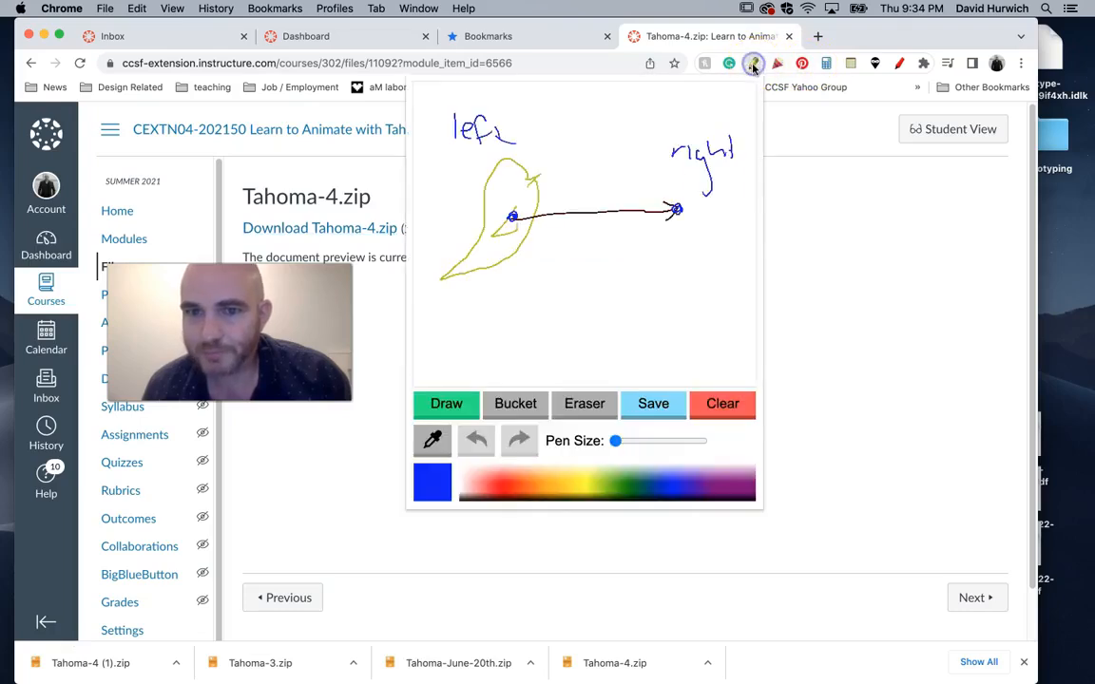
left_click(722, 405)
Step: Sketch a dark red rightward arrow across the pad and an upward arrow crossing it
left_click_drag(548, 488, 502, 498)
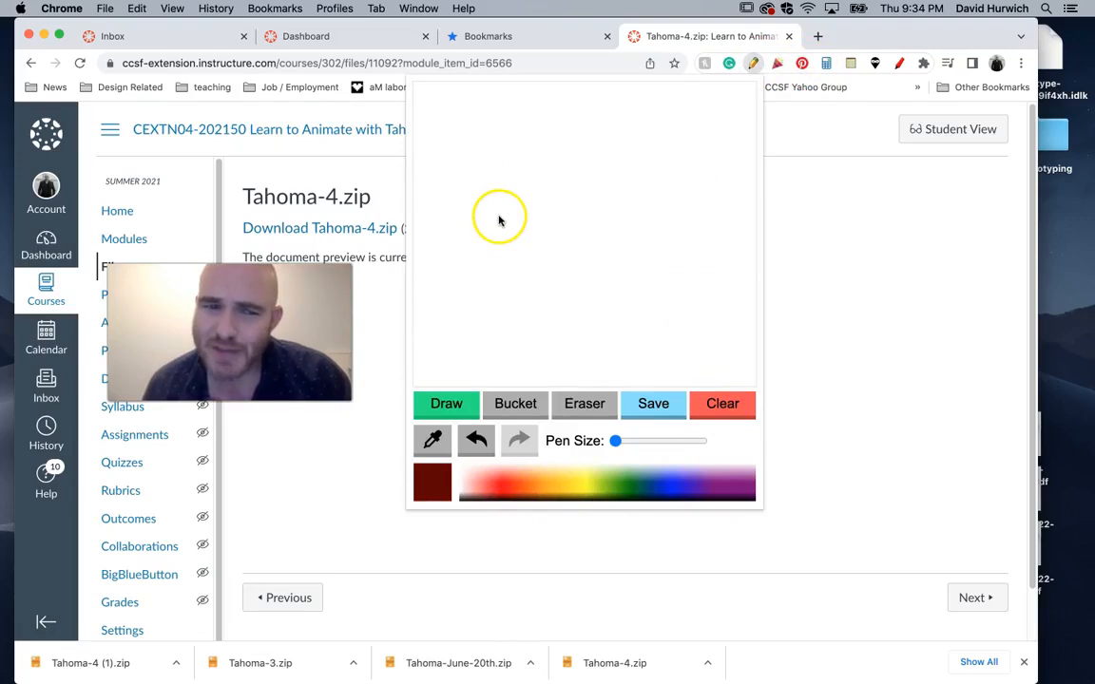
left_click_drag(442, 275, 655, 237)
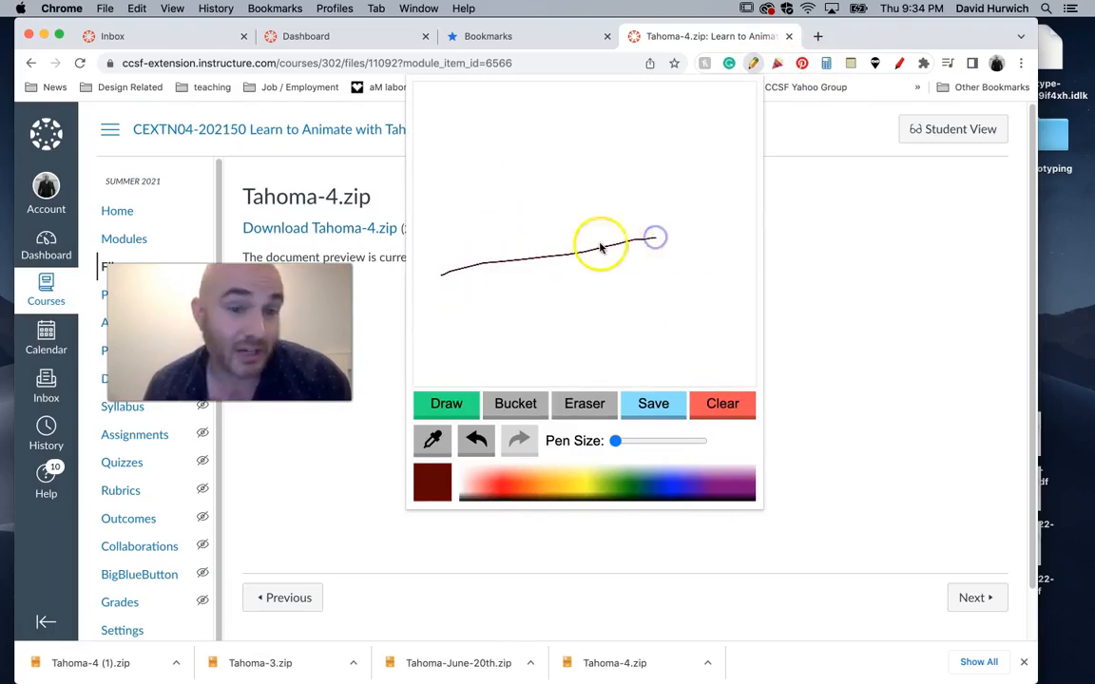
left_click_drag(569, 330, 572, 203)
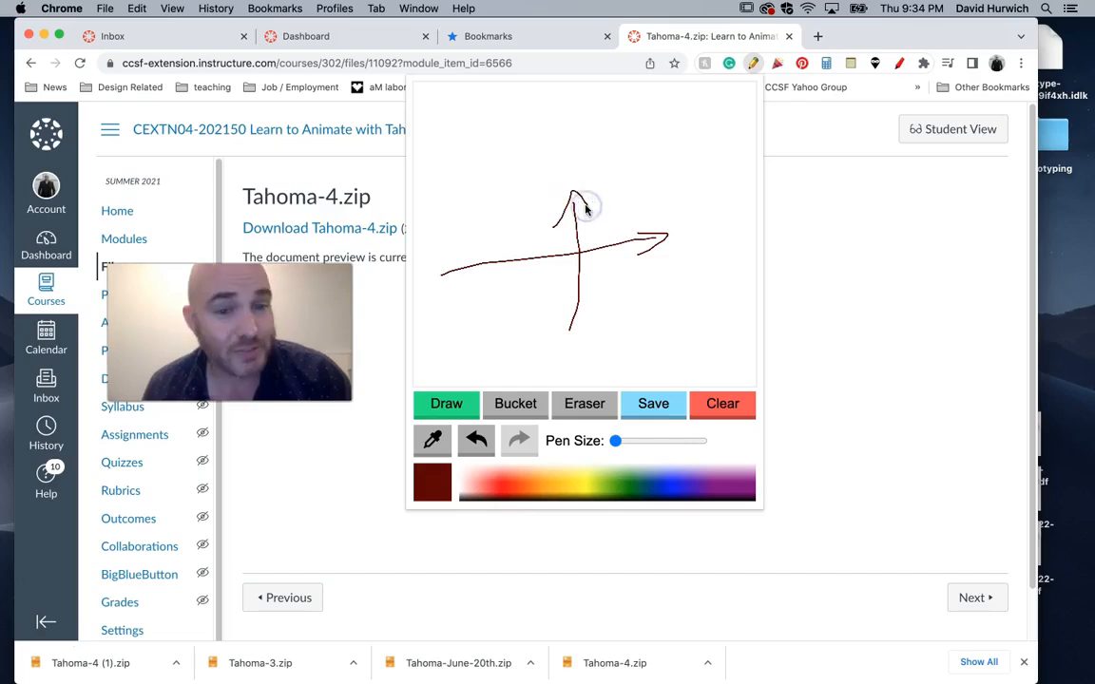
Step: Clear the pad and sketch a square path of four clockwise arrows, labelling its corners A, B, C and D in red
left_click(727, 399)
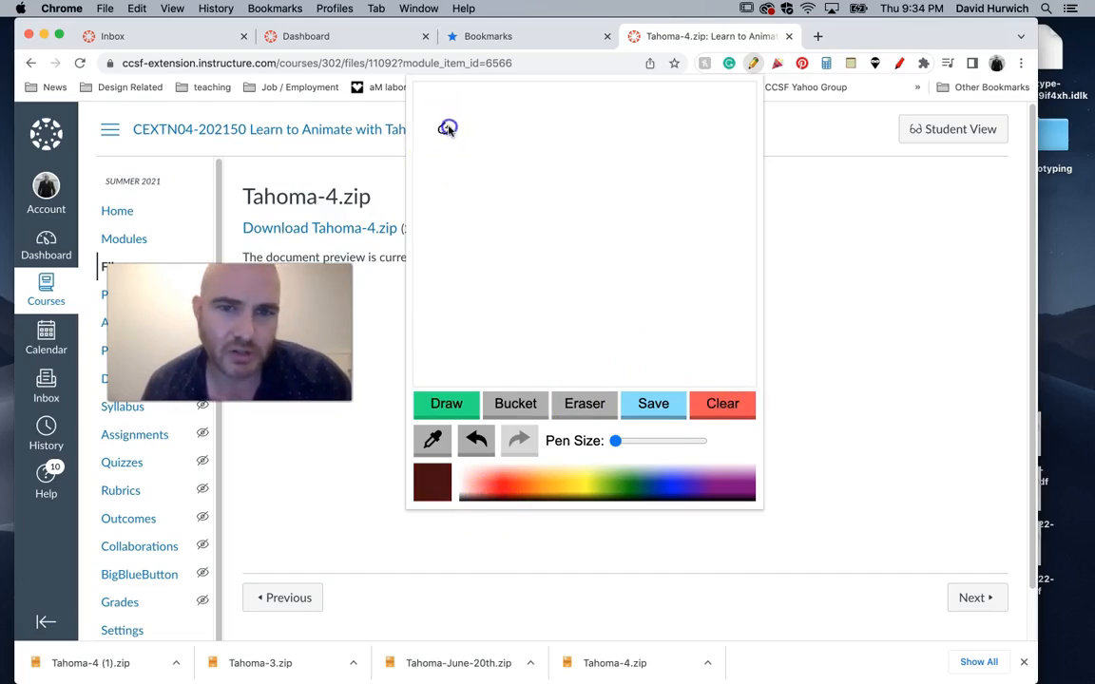
mouse_move(664, 126)
left_mouse_down()
mouse_move(444, 128)
mouse_move(675, 123)
left_mouse_up()
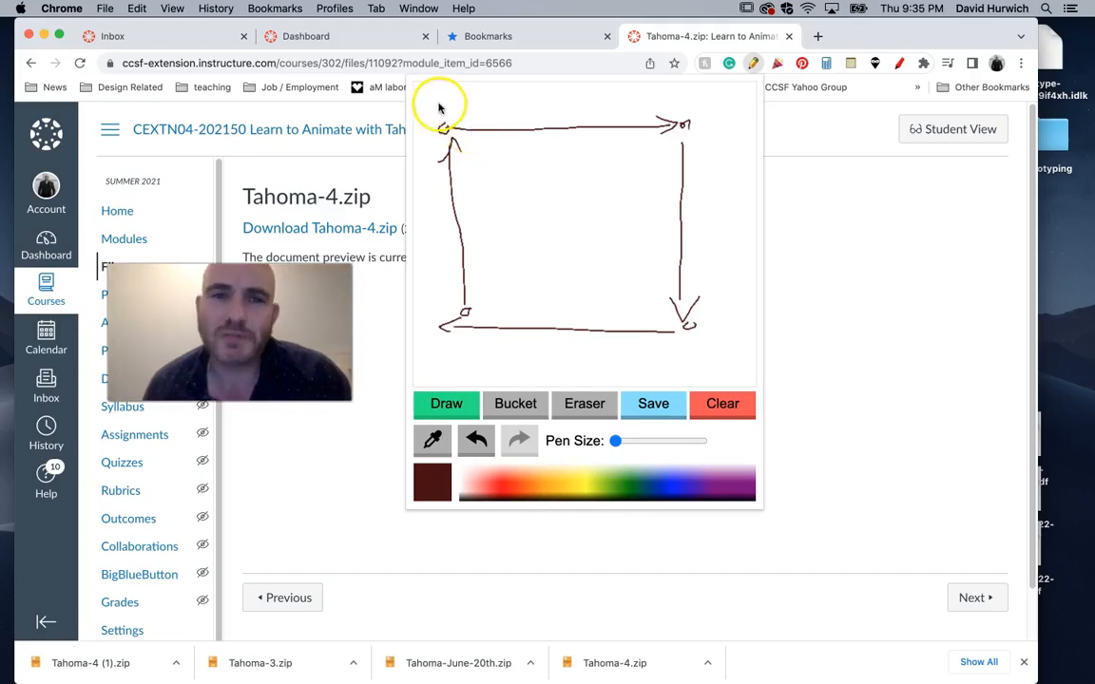
left_click(506, 488)
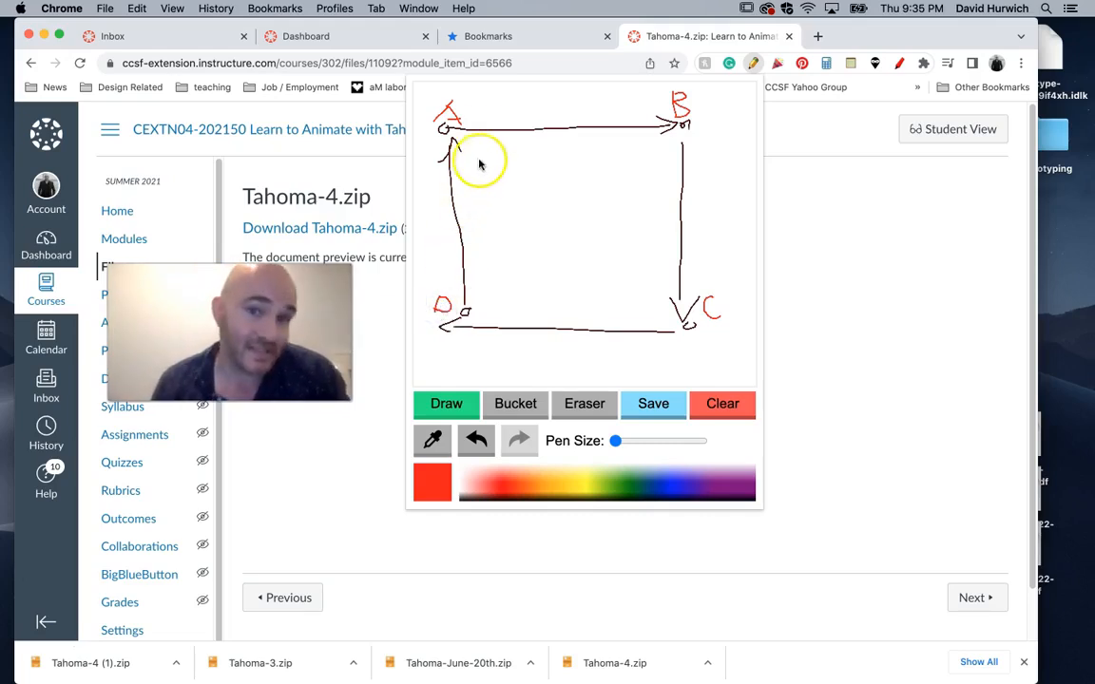
Step: Switch to Tahoma2D and extend the Zombie layer's drawing to frame 114
mouse_move(485, 677)
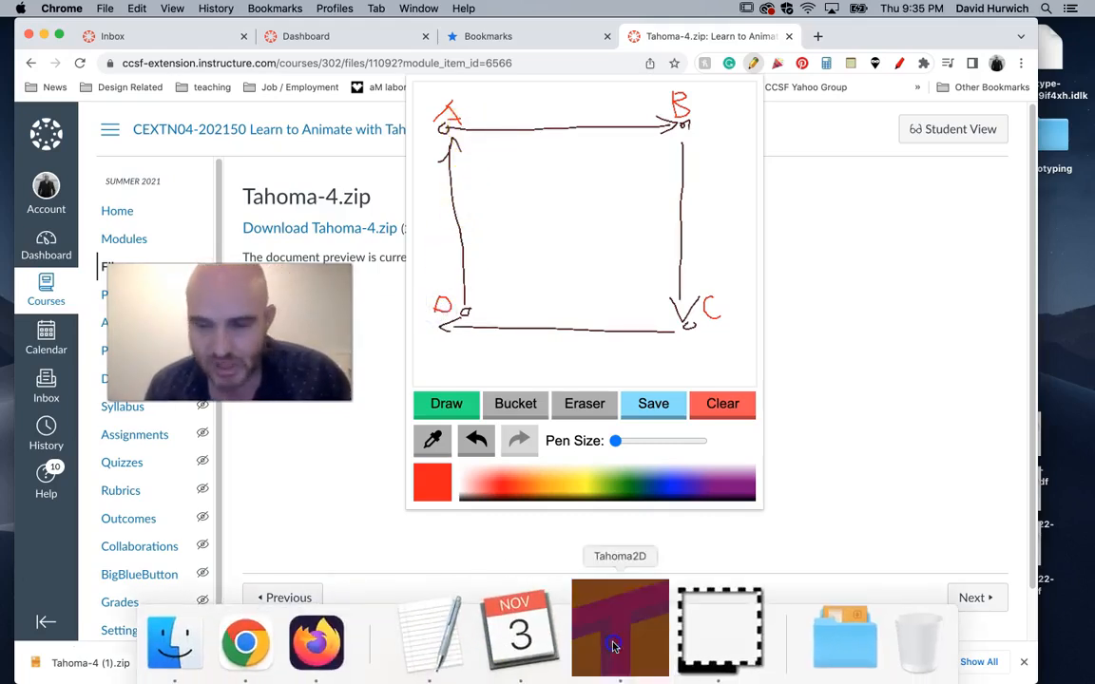
left_click(549, 629)
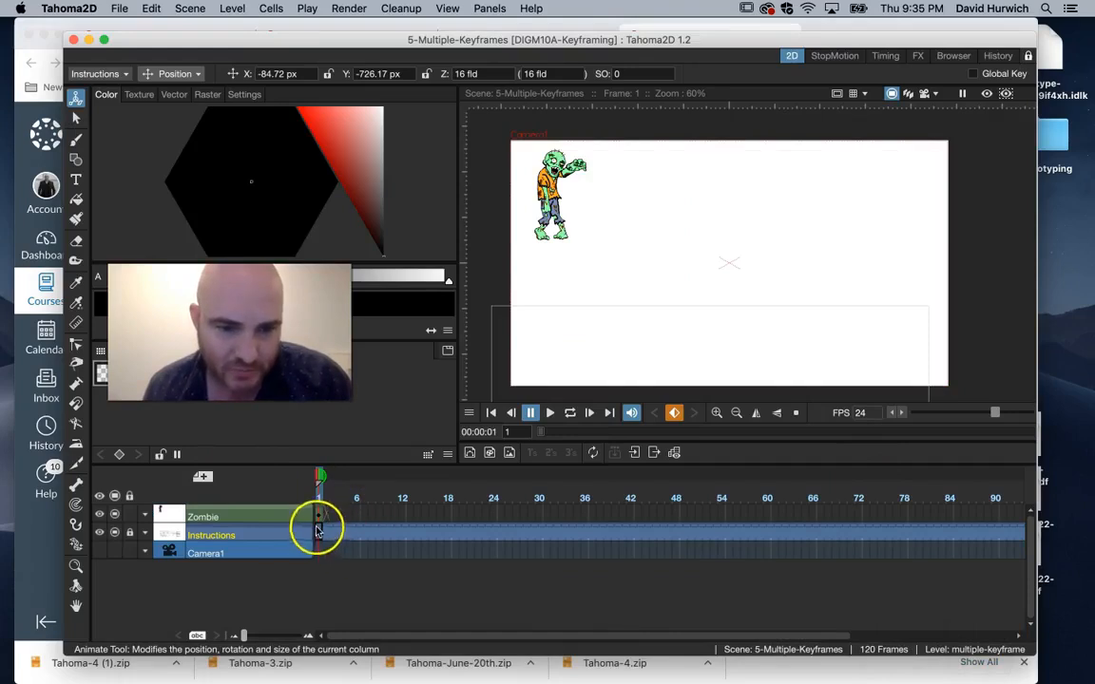
left_click(319, 515)
left_click_drag(323, 512, 1005, 530)
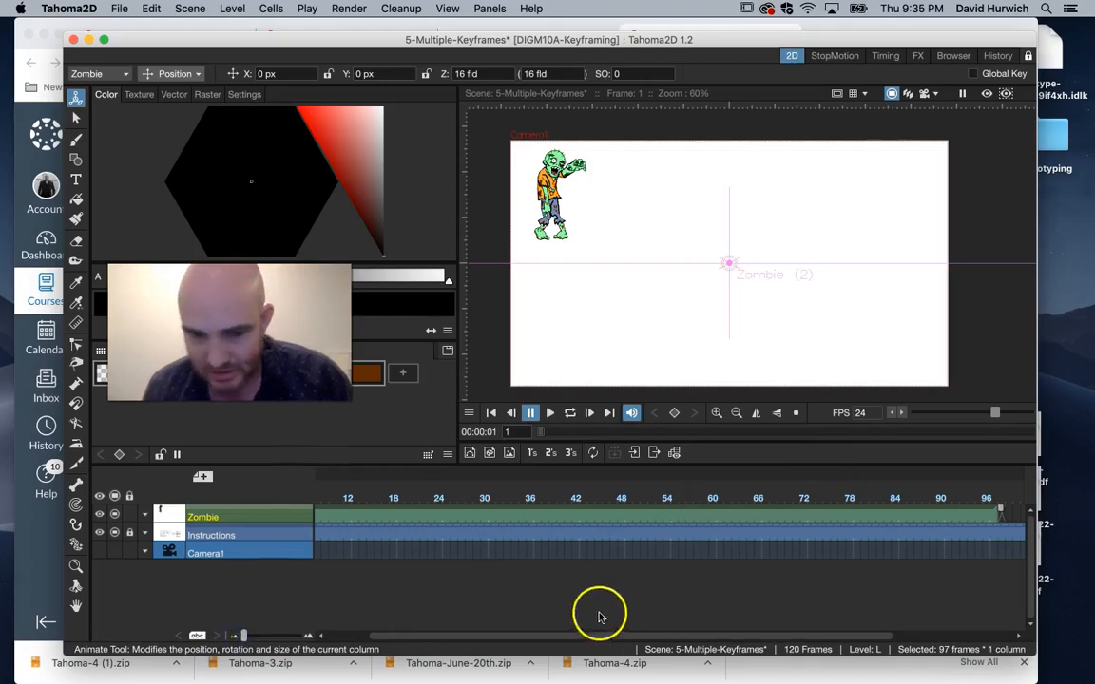
left_click_drag(581, 635, 776, 633)
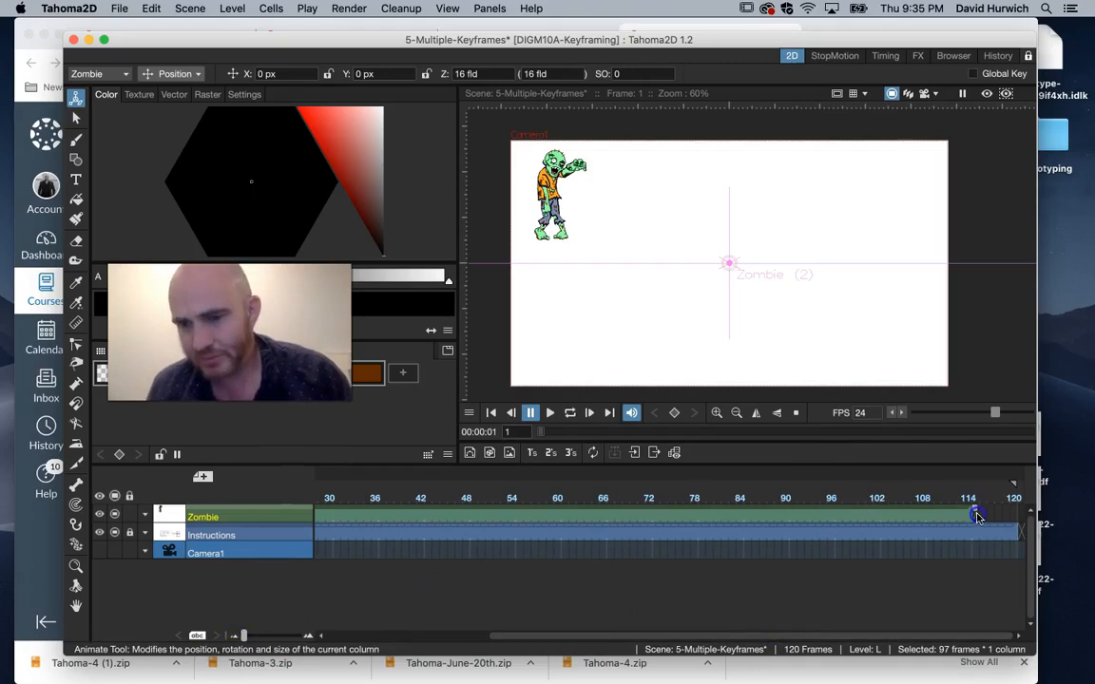
left_click(976, 516, "shift")
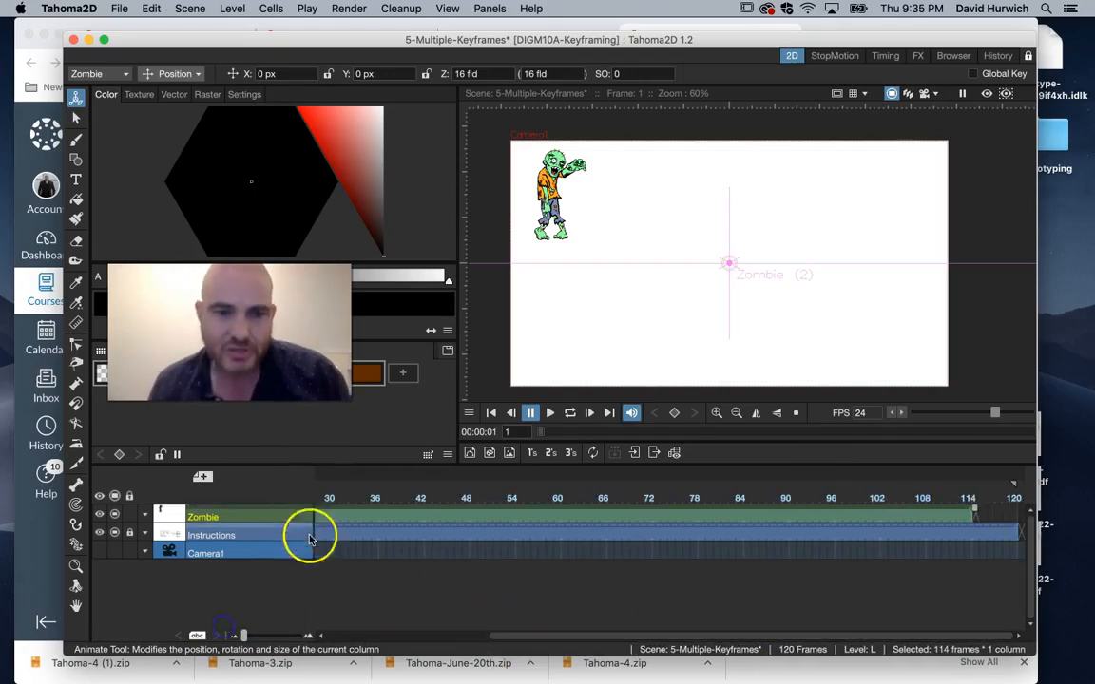
Step: Key the Zombie's position at frame 1, move it to the canvas's upper-right corner at frame 30, and scrub through the motion
left_click(364, 635)
left_click(316, 521)
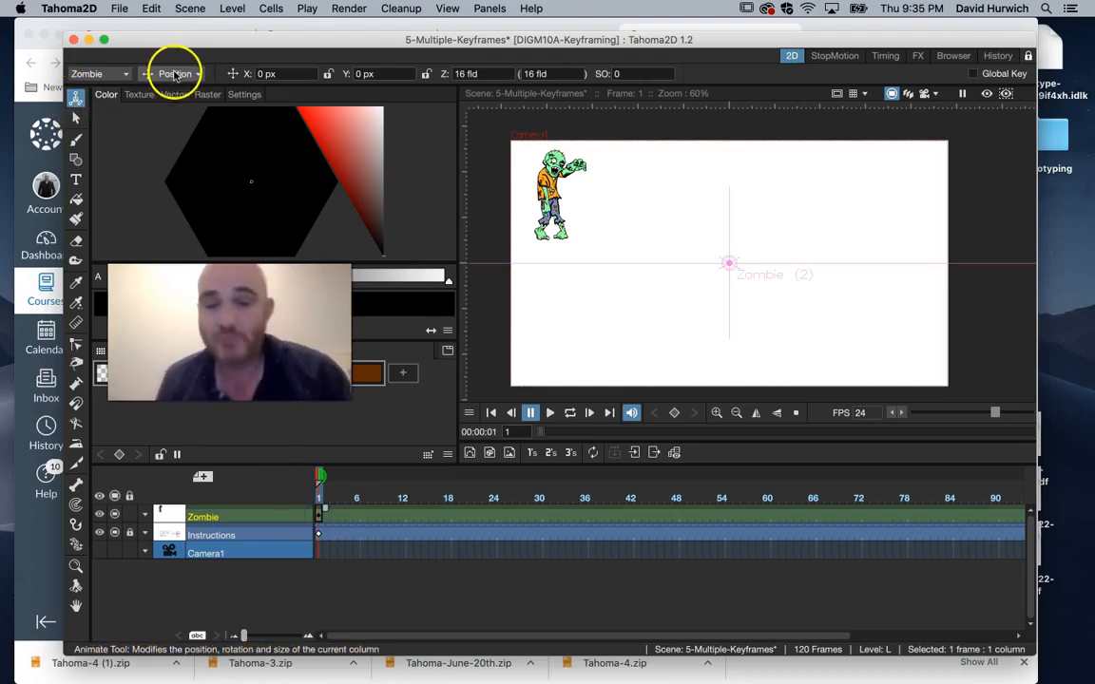
left_click(676, 415)
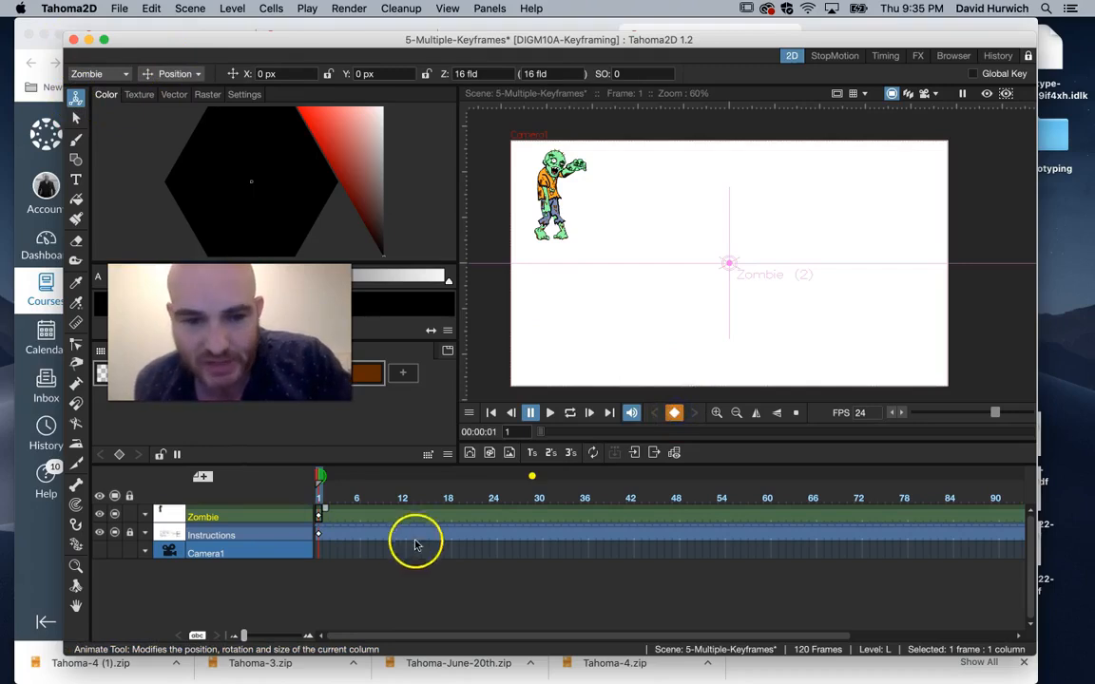
left_click_drag(321, 496, 530, 503)
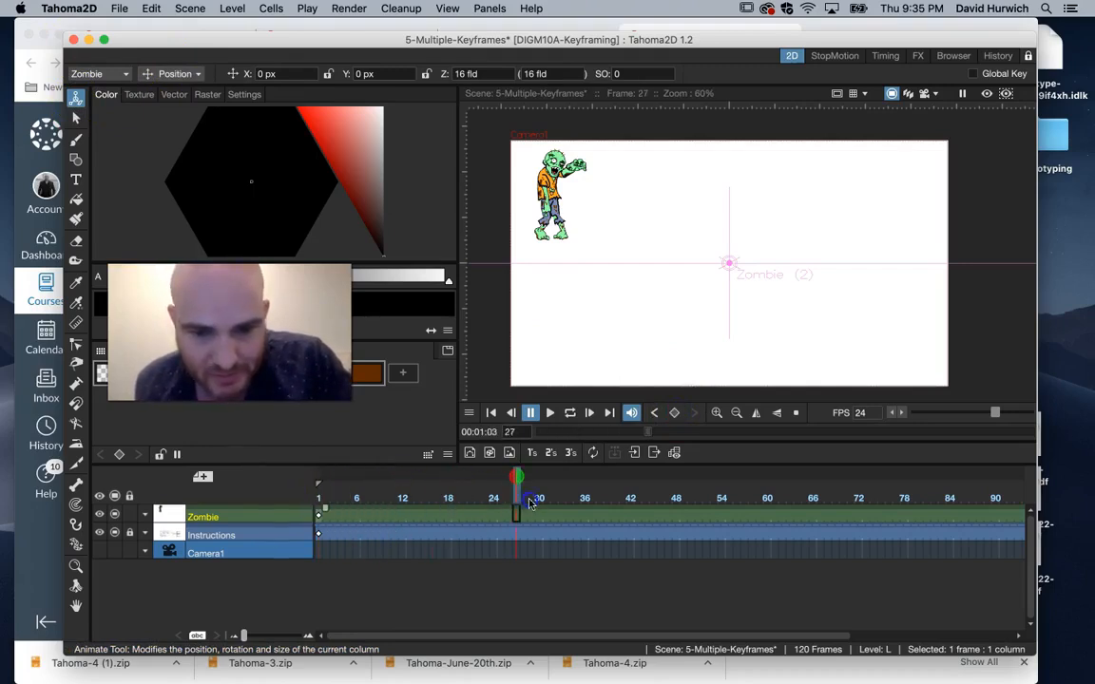
left_click_drag(576, 178, 886, 180)
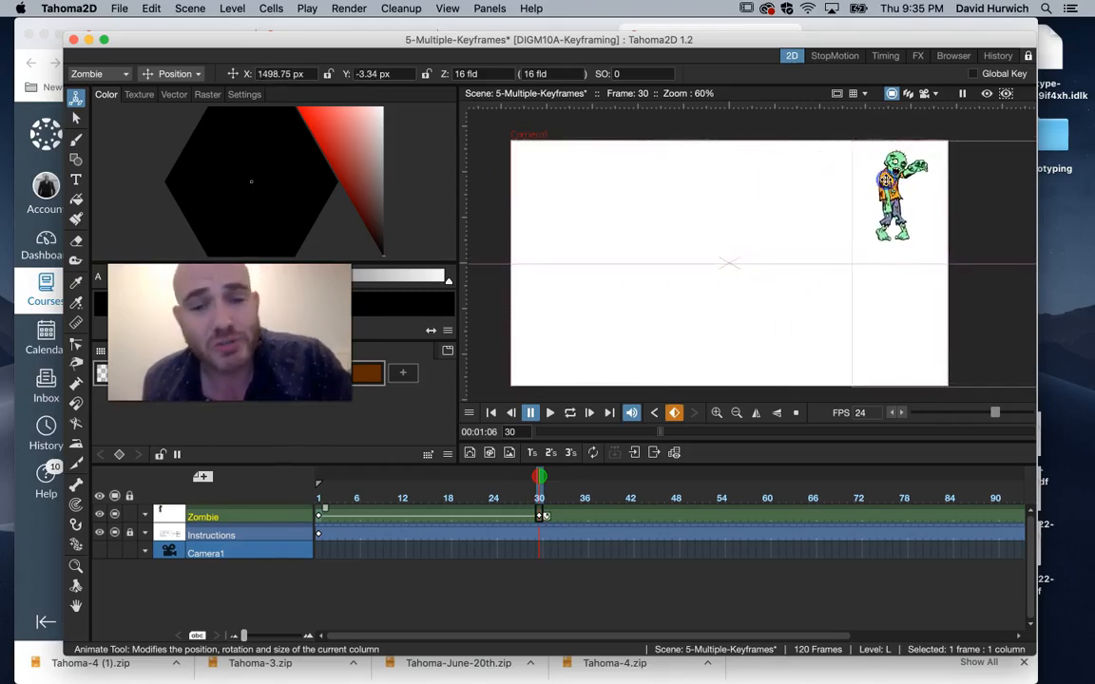
left_click_drag(330, 496, 540, 514)
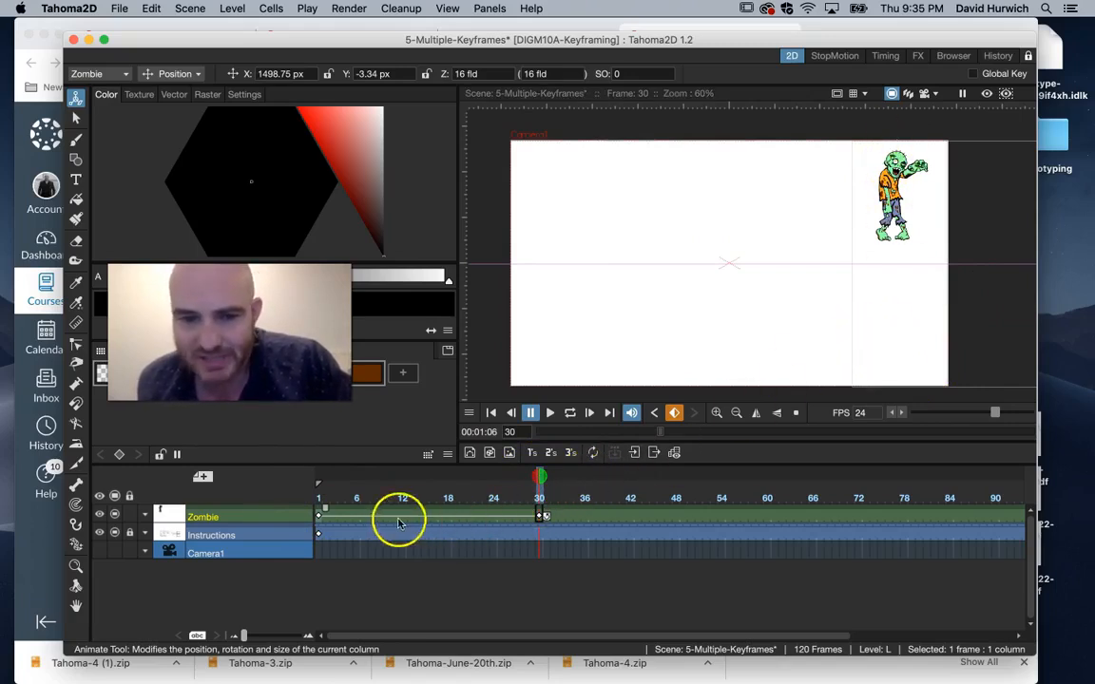
Step: At frame 42, move the Zombie straight down to the lower-right corner of the canvas
left_click_drag(539, 499, 592, 499)
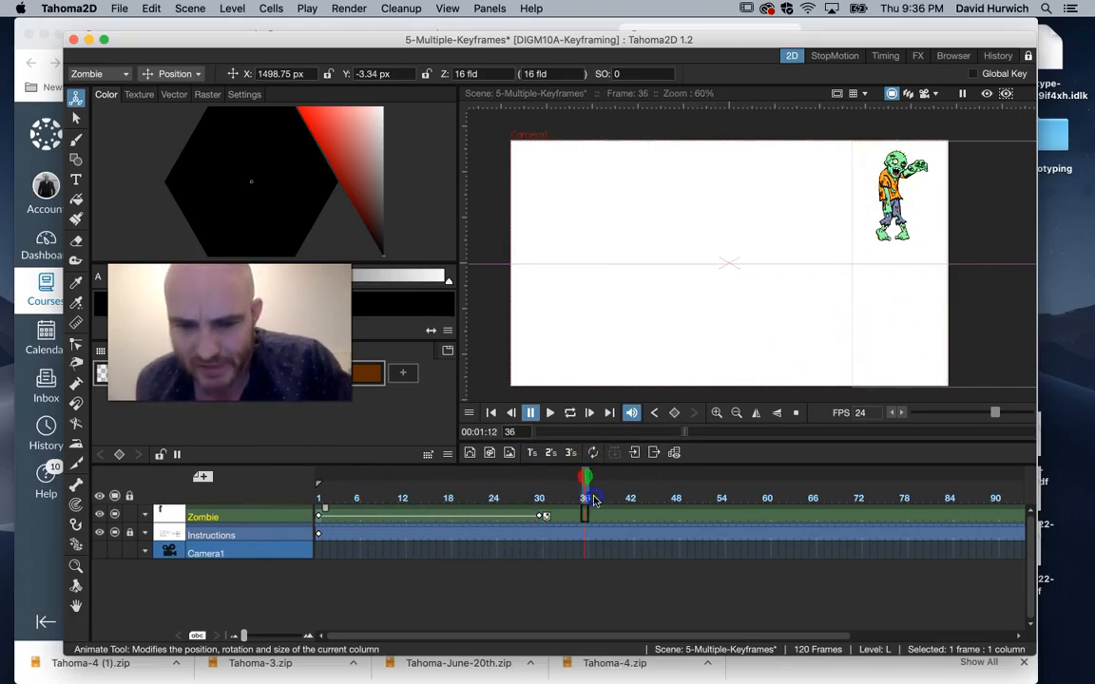
left_click(849, 237)
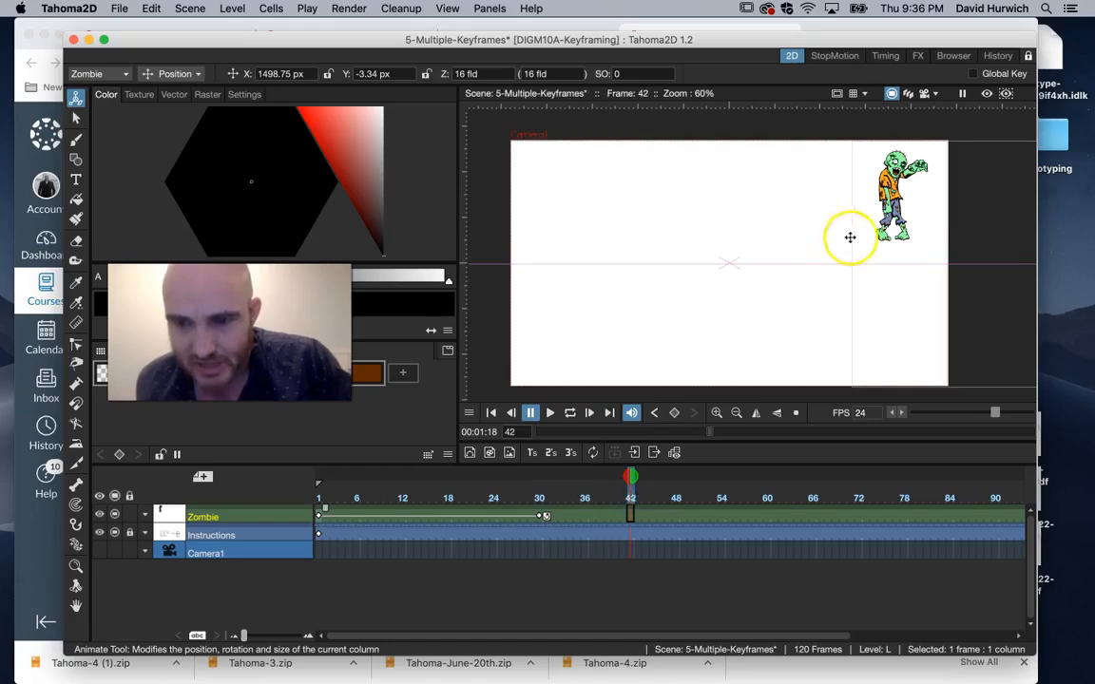
left_click_drag(885, 201, 886, 335)
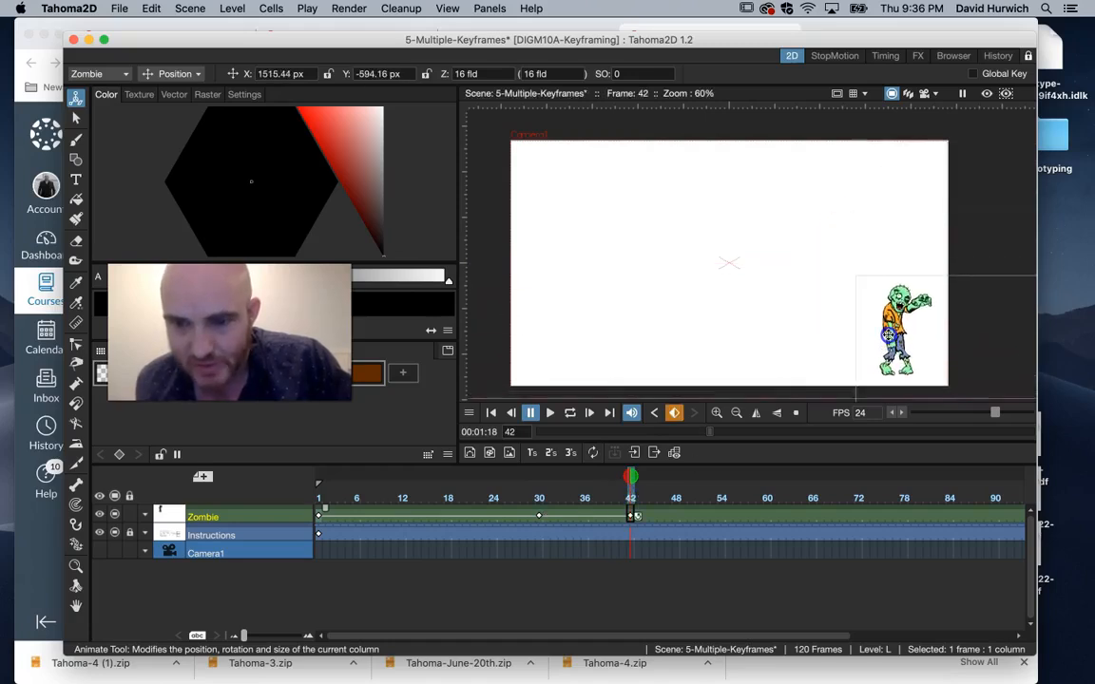
left_click(616, 535)
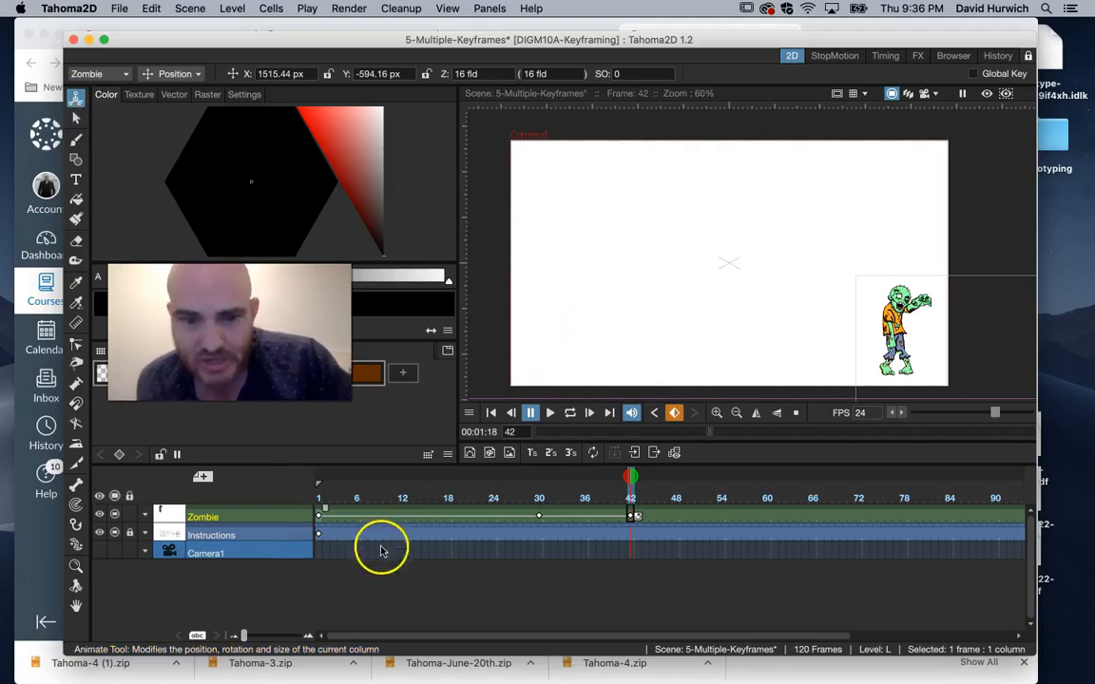
Step: Scrub the motion from frame 1, and at frame 72 move the Zombie across to the lower-left corner of the canvas
left_click(321, 500)
left_click_drag(321, 501, 858, 503)
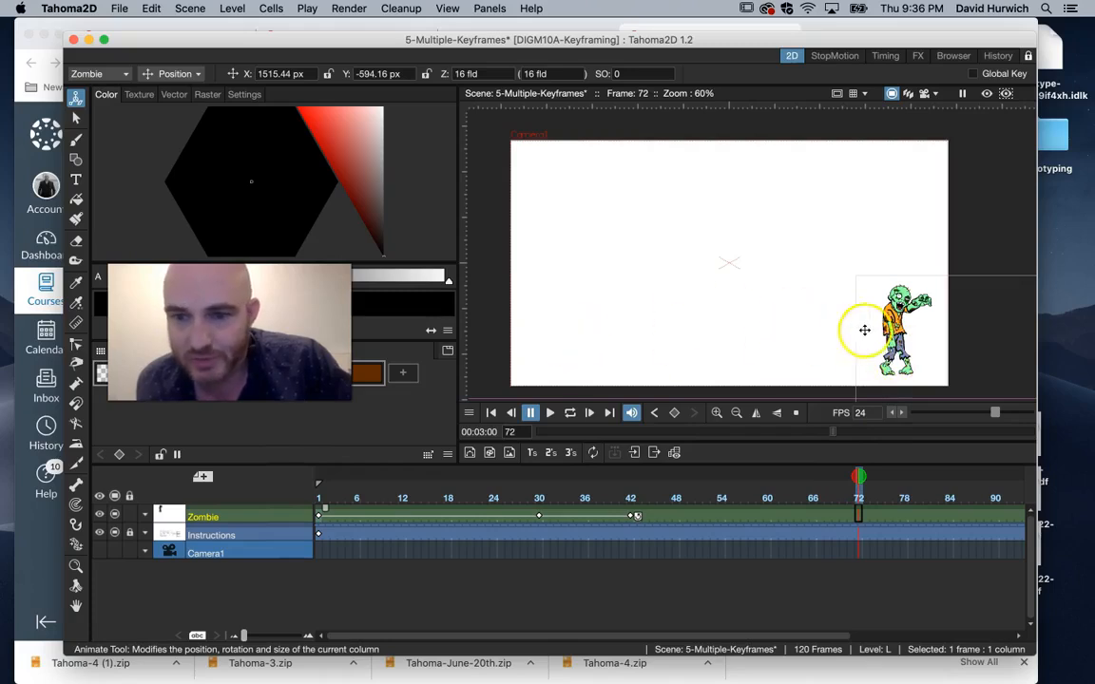
left_click_drag(860, 342, 538, 340)
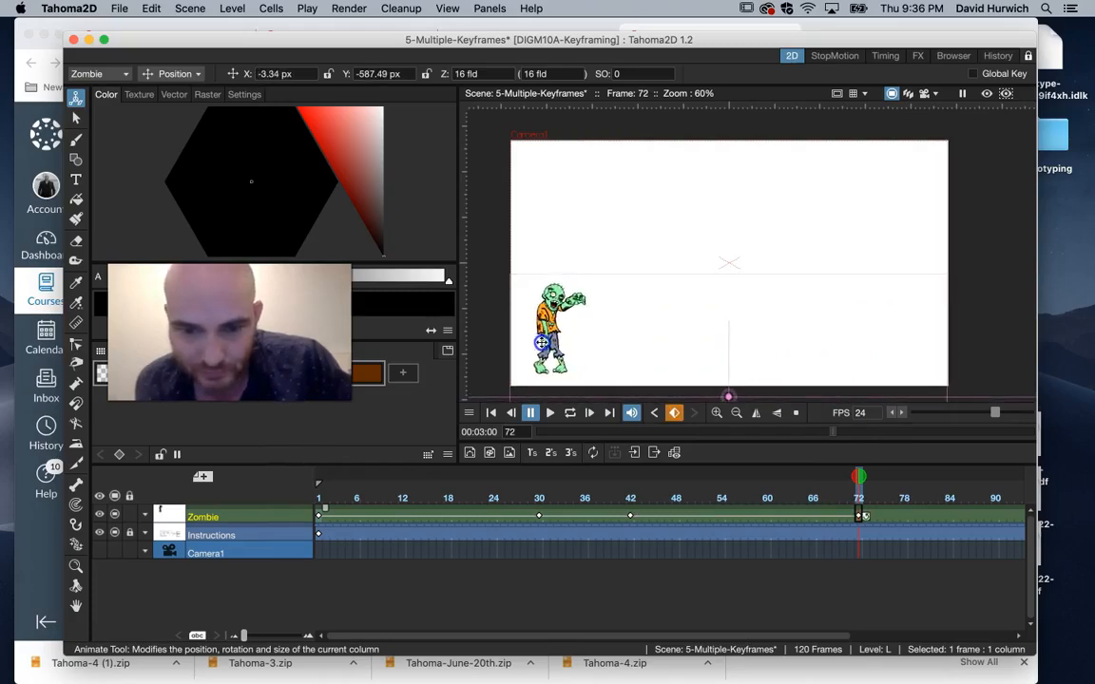
Step: At frame 86, move the Zombie back up to its starting place in the upper-left corner
left_click_drag(655, 635, 722, 633)
left_click_drag(776, 497, 820, 498)
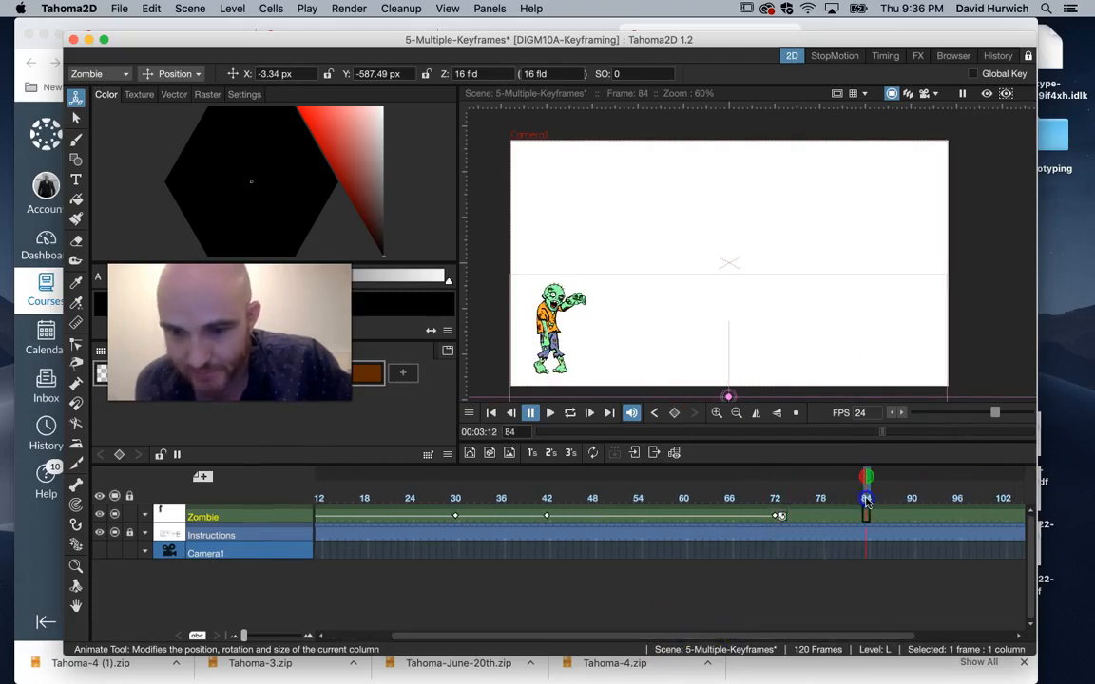
left_click_drag(549, 337, 551, 201)
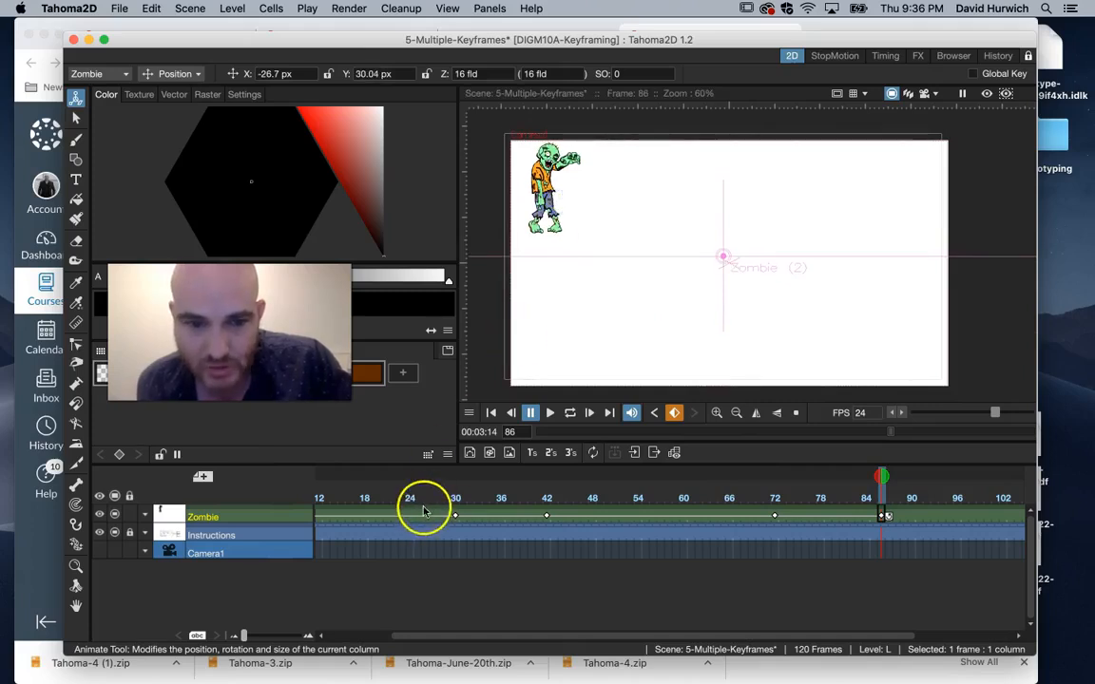
Step: End the playback range at frame 86, preview the Zombie's path as a loop, and stop playback
left_click_drag(500, 644, 618, 640)
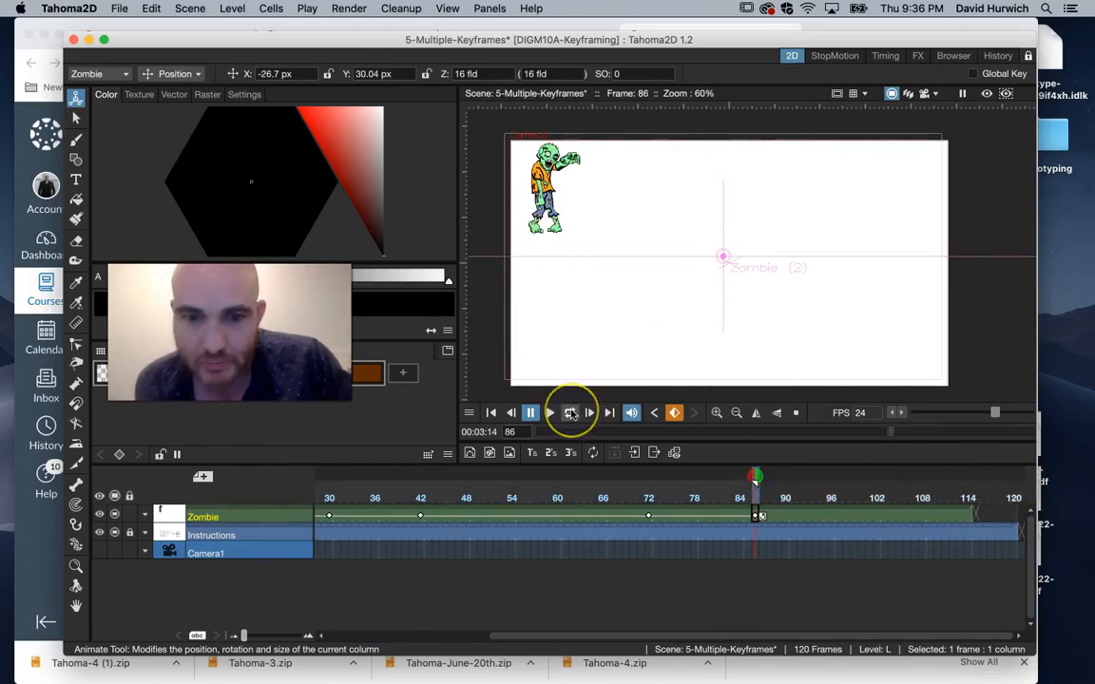
left_click(570, 412)
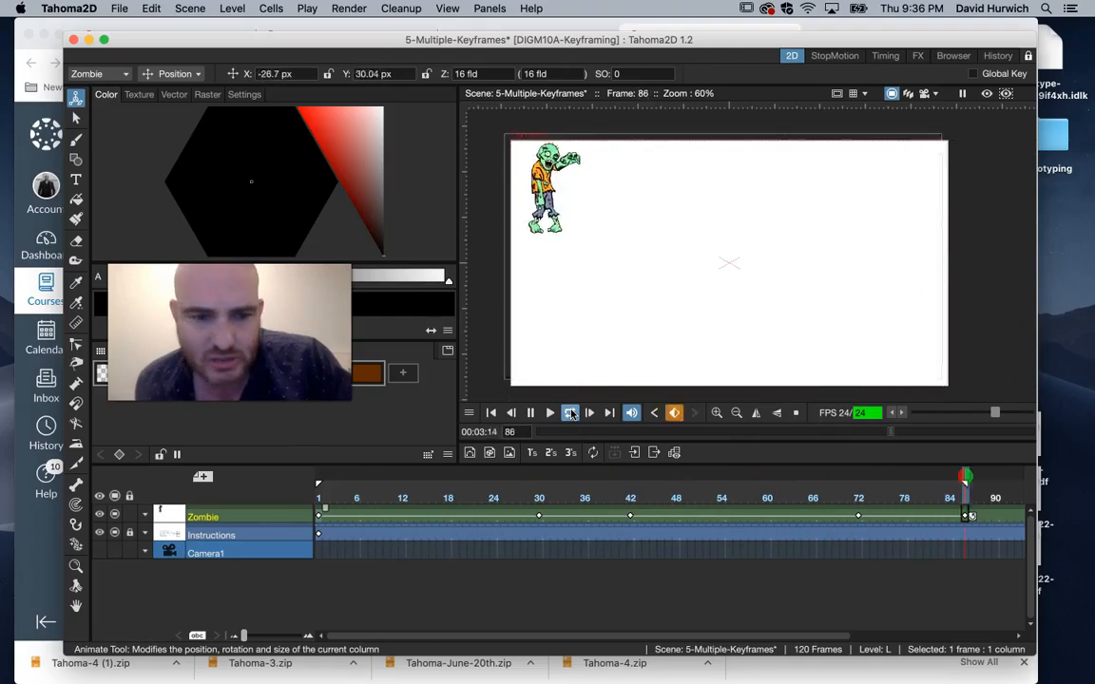
left_click(529, 412)
Step: Retime the Zombie's motion by moving its frame 30 keyframe to frame 39 and its frame 42 keyframe to frame 59
left_click(539, 515)
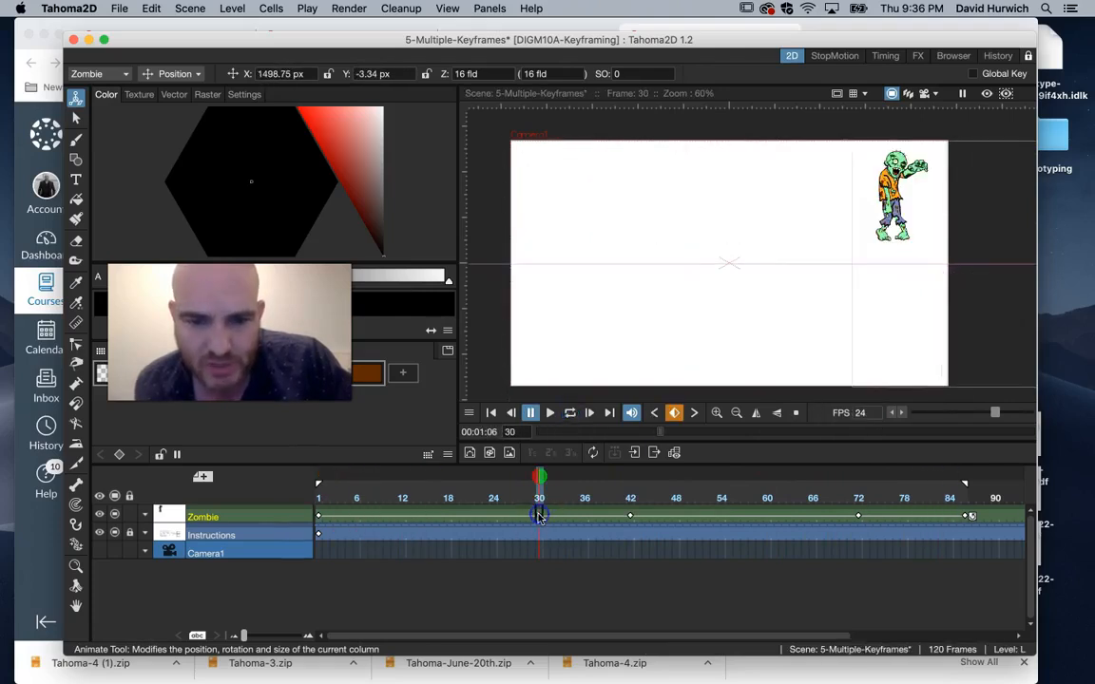
left_click_drag(587, 521, 632, 522)
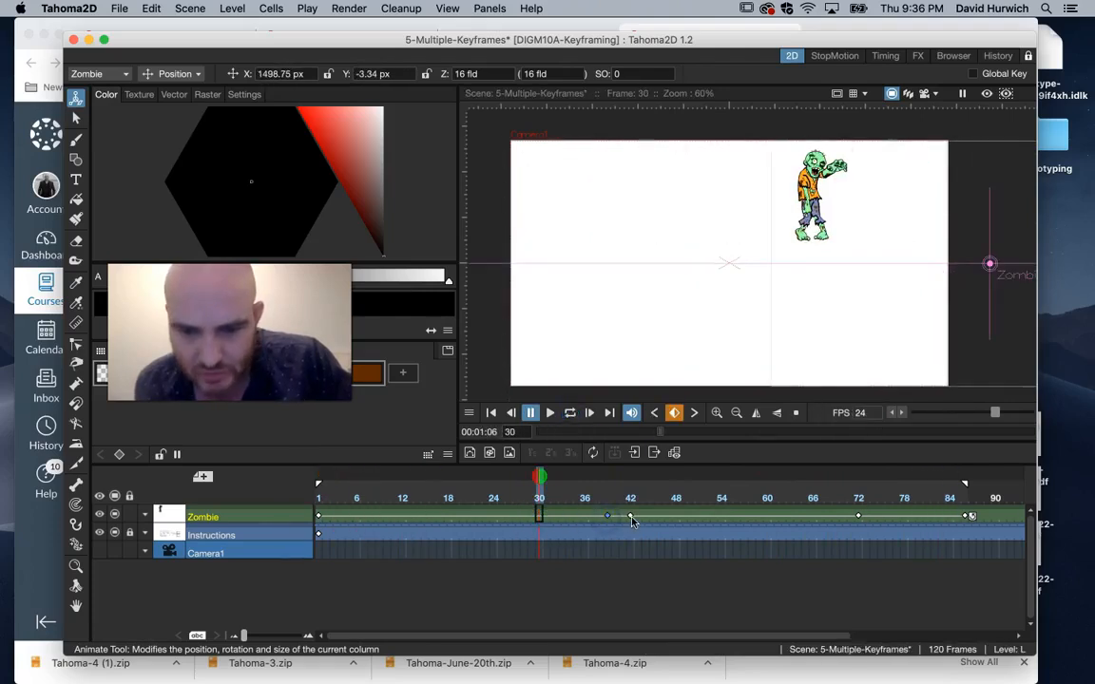
left_click(632, 518)
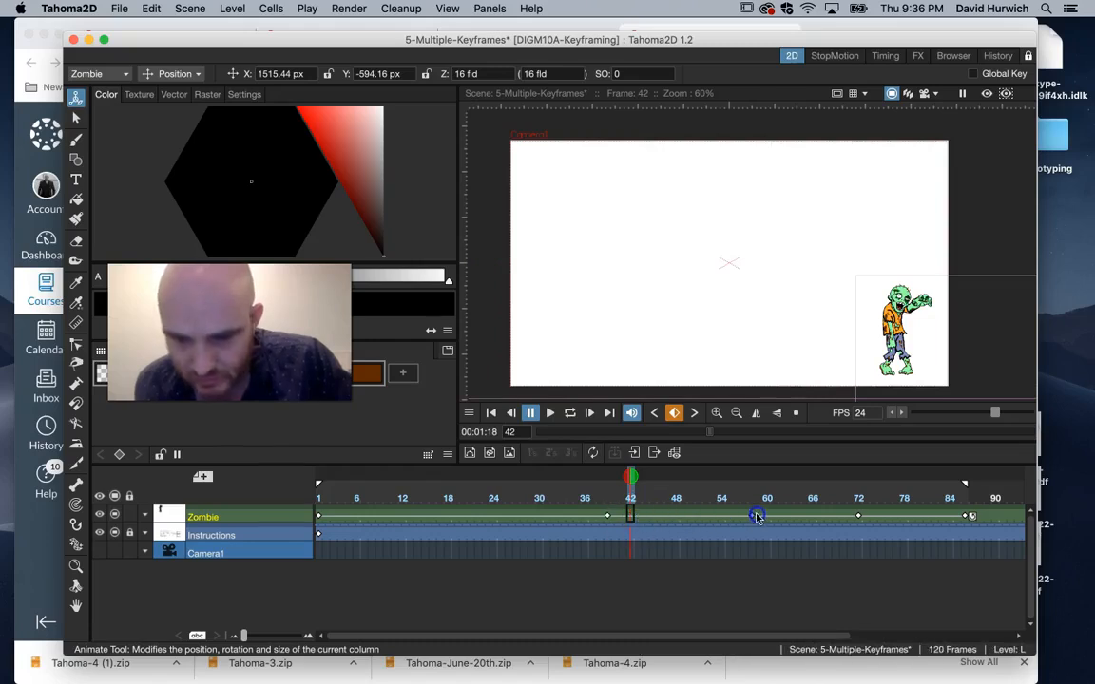
left_click_drag(757, 516, 759, 516)
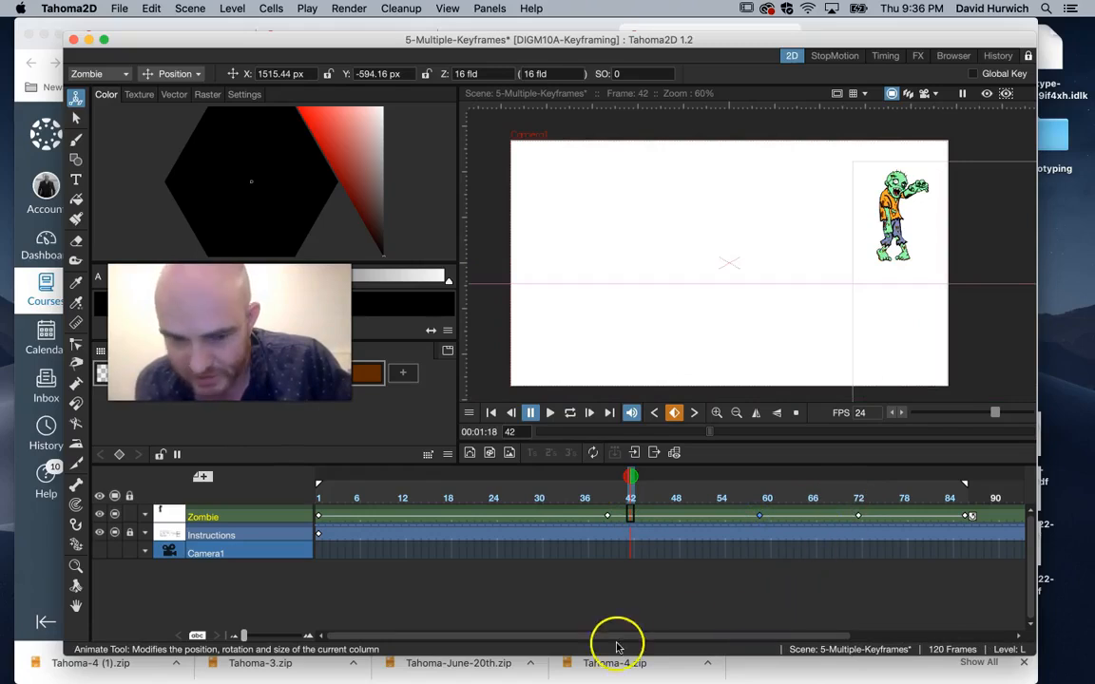
Step: End the playback range at frame 116 and move the Zombie's frame 72 keyframe to frame 81
left_click_drag(616, 637, 777, 614)
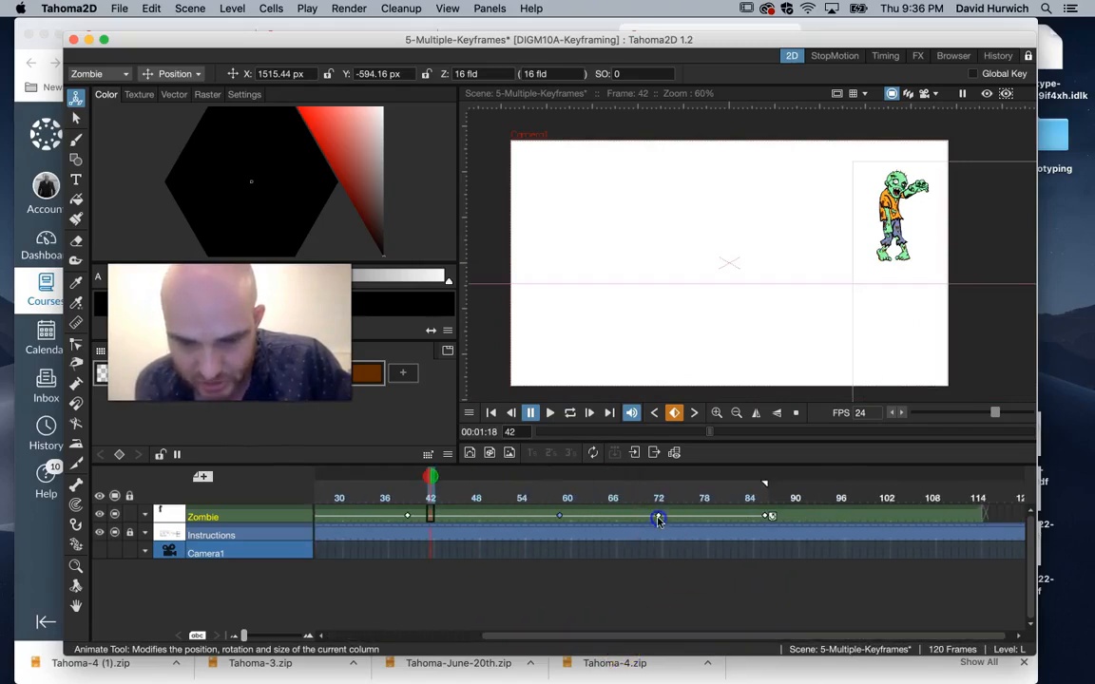
left_click(658, 518)
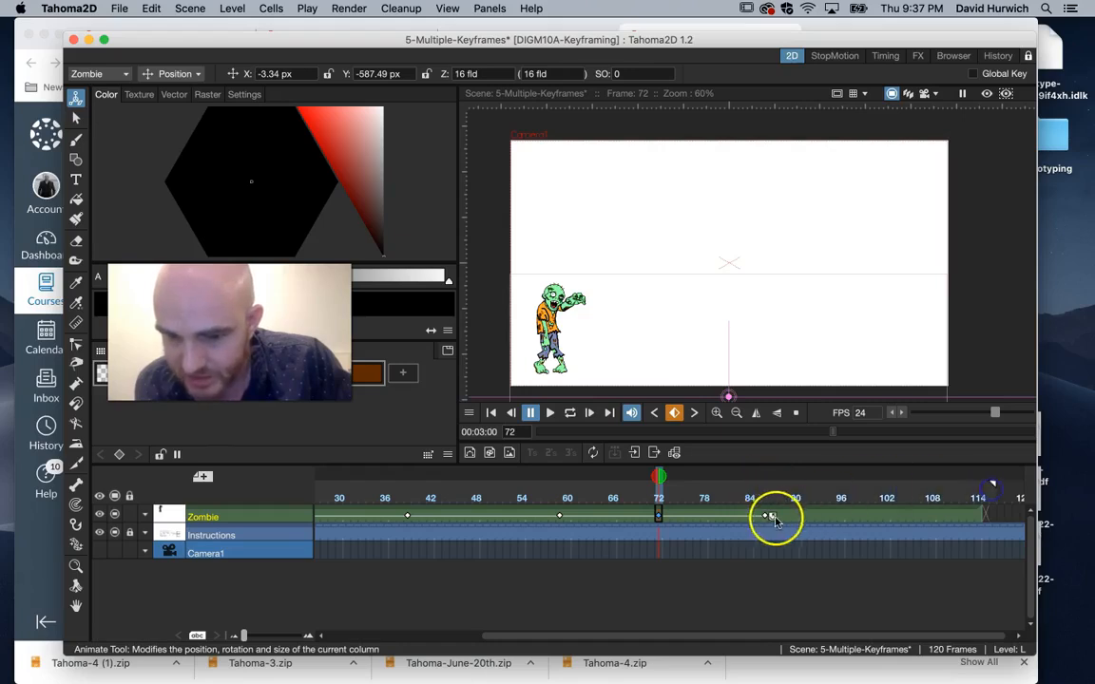
left_click(656, 514)
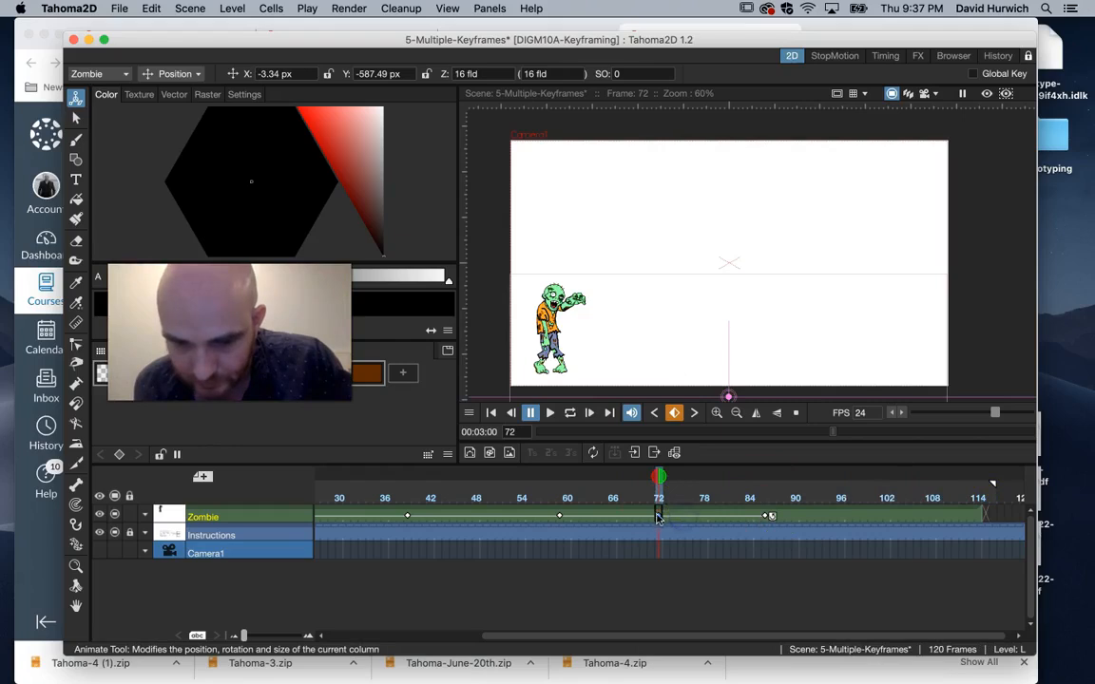
left_click_drag(728, 519, 732, 518)
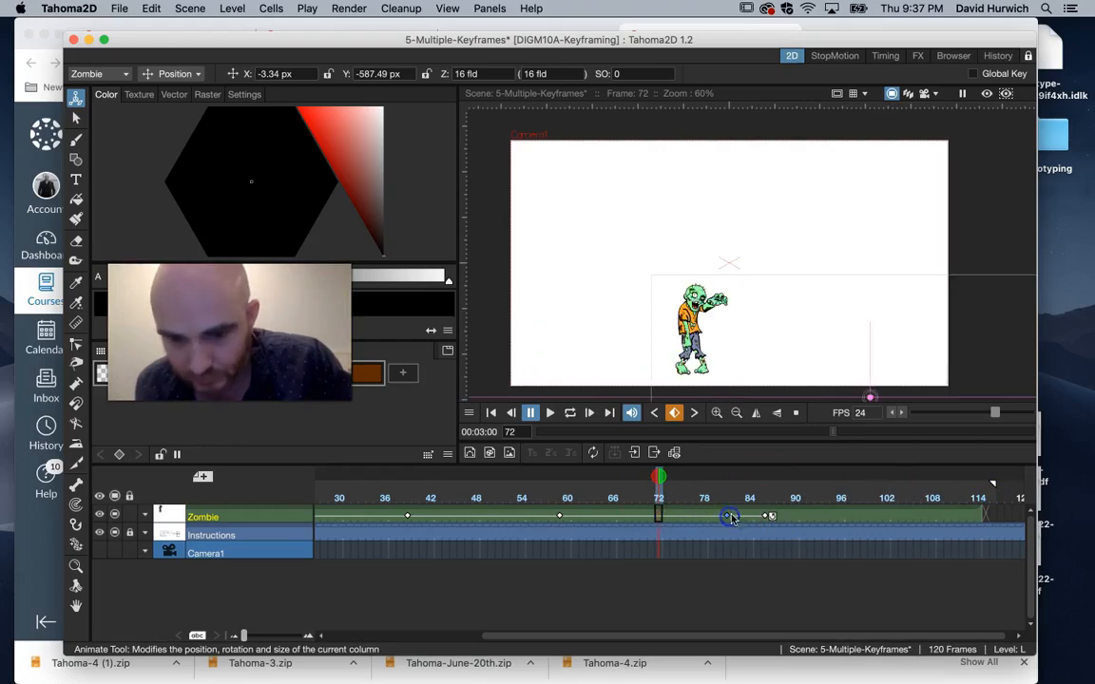
Step: Move the Zombie's last keyframe from frame 86 to frame 116, extending the Zombie's cells to frame 116
left_click(765, 519)
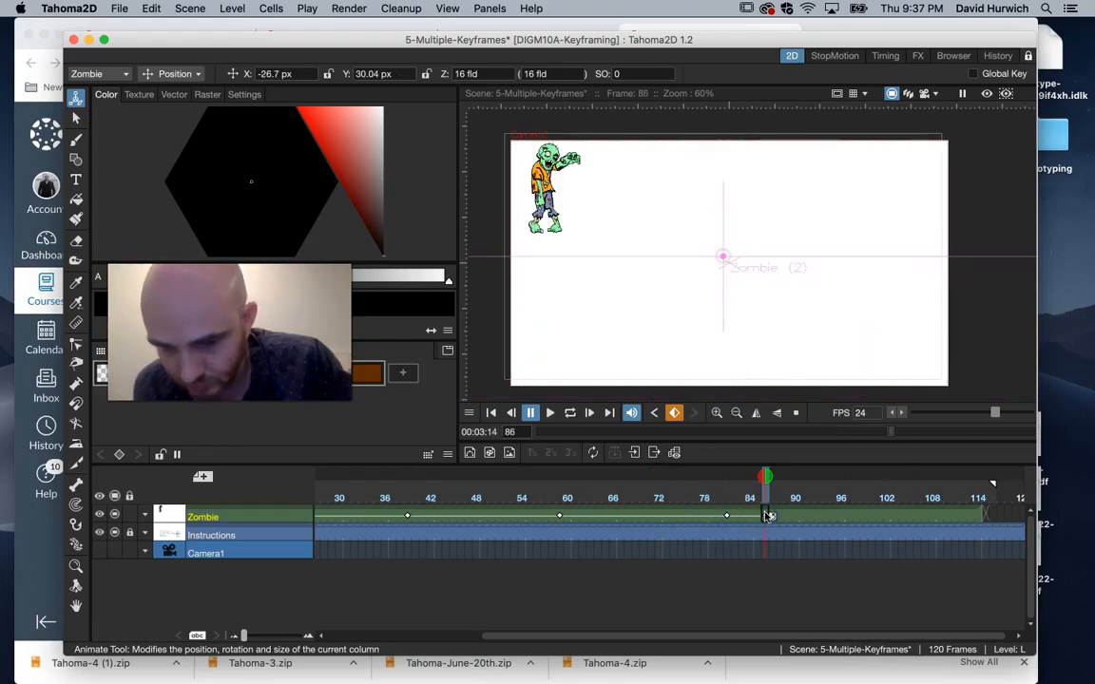
left_click_drag(770, 520, 838, 528)
left_click(765, 519)
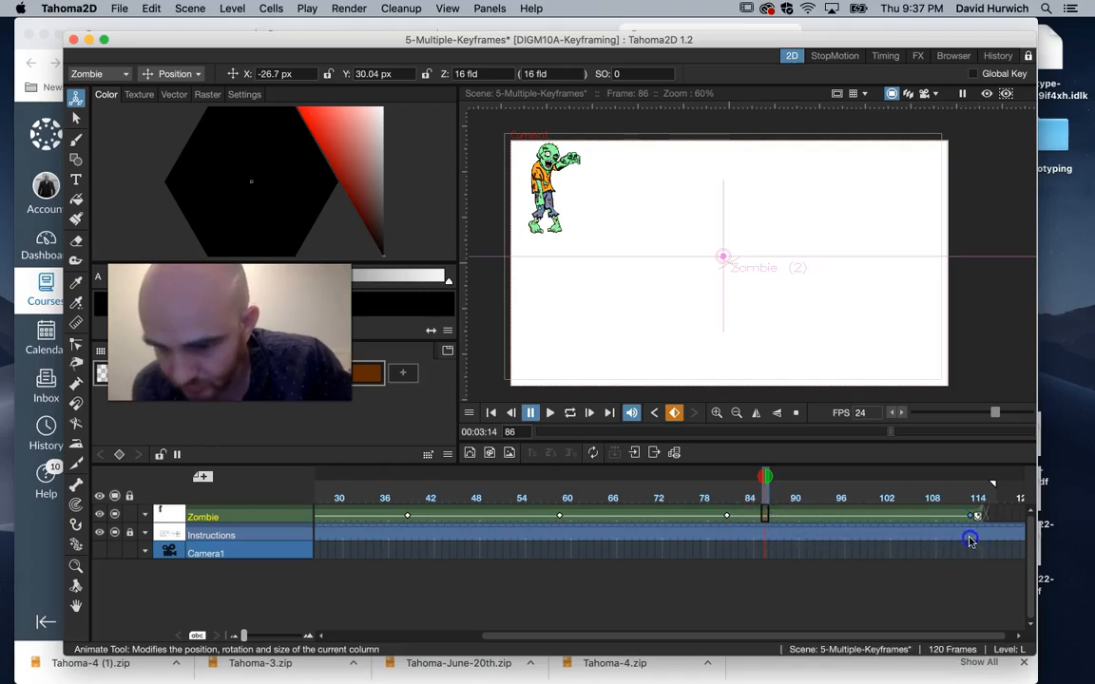
left_click_drag(991, 533, 991, 526)
left_click(980, 510)
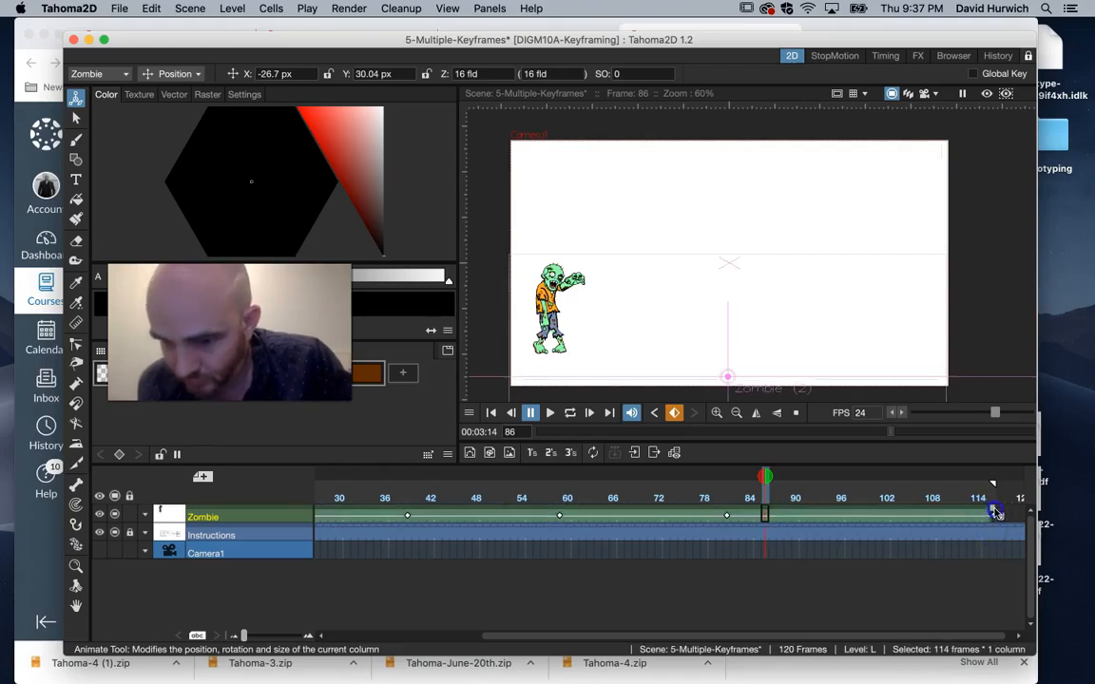
left_click(995, 510)
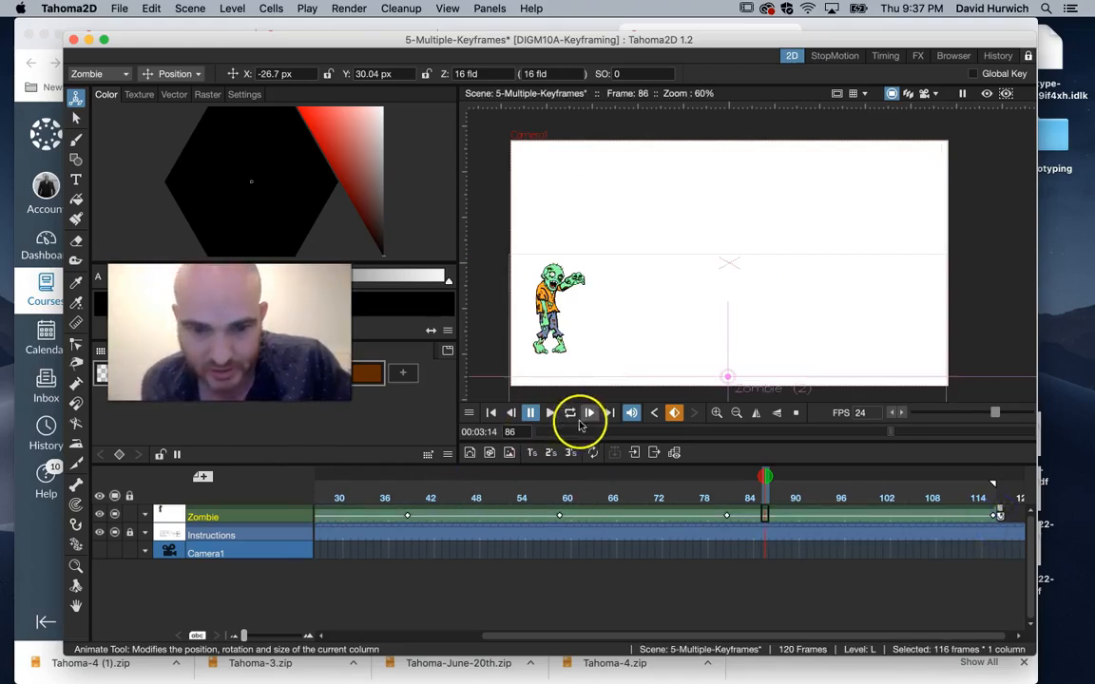
Step: Preview the retimed Zombie path as a loop and stop playback
left_click(573, 417)
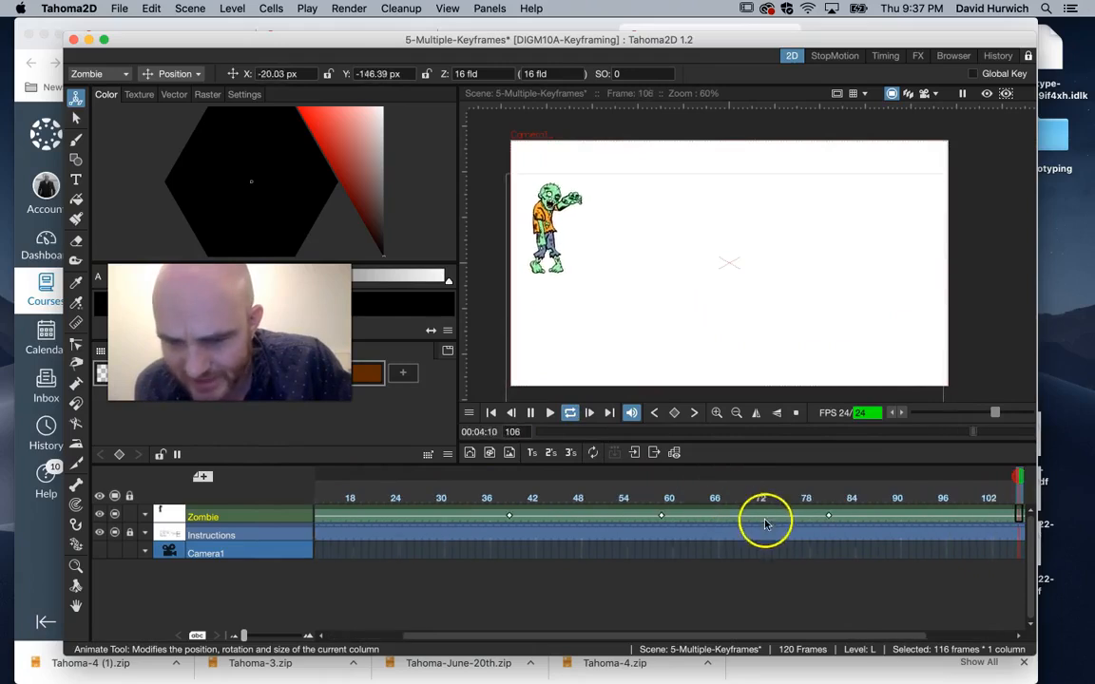
left_click(747, 549)
left_click_drag(655, 635, 823, 631)
left_click(572, 415)
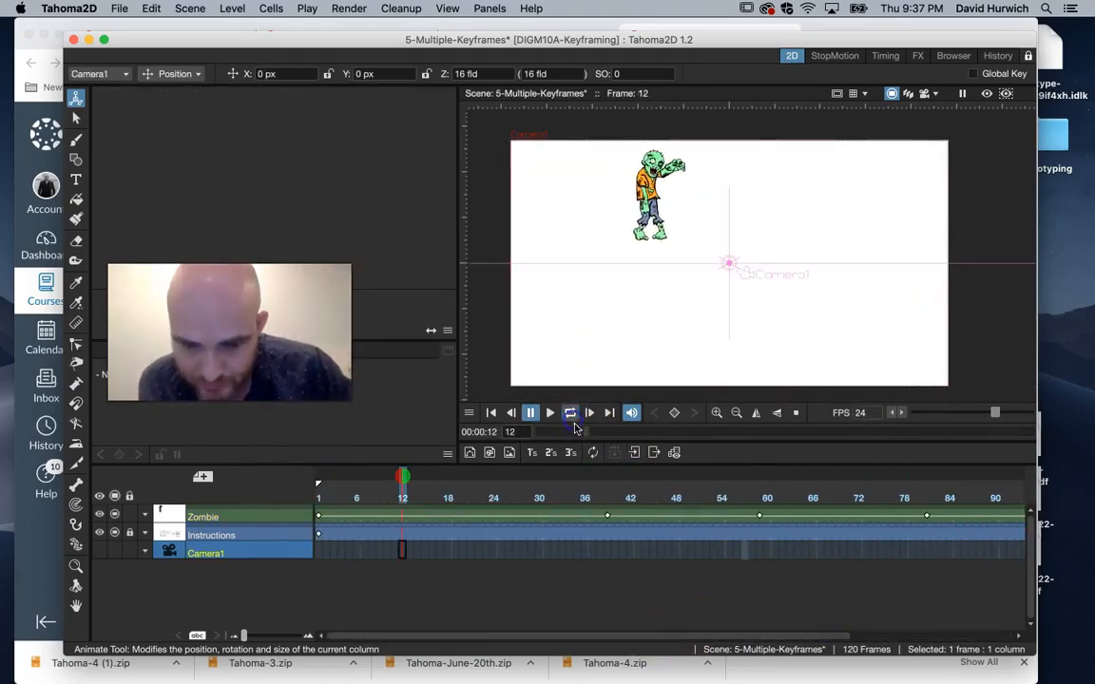
Step: Move the Zombie's frame 81 keyframe to frame 94
left_click_drag(715, 637, 897, 638)
left_click(717, 517)
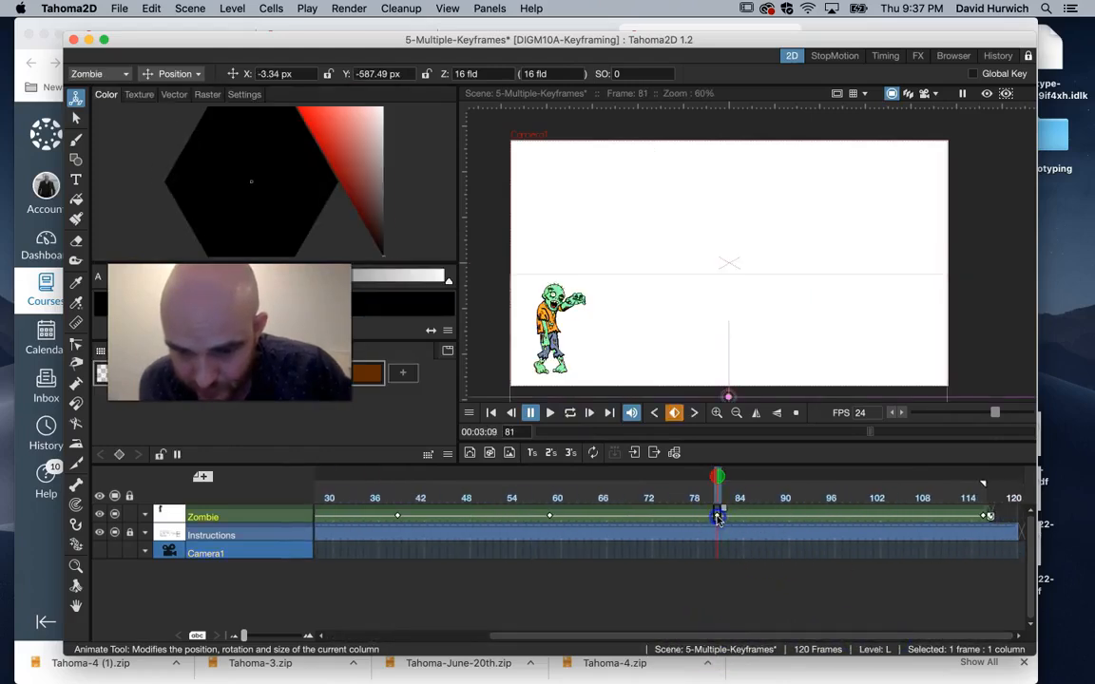
left_click_drag(743, 519, 732, 519)
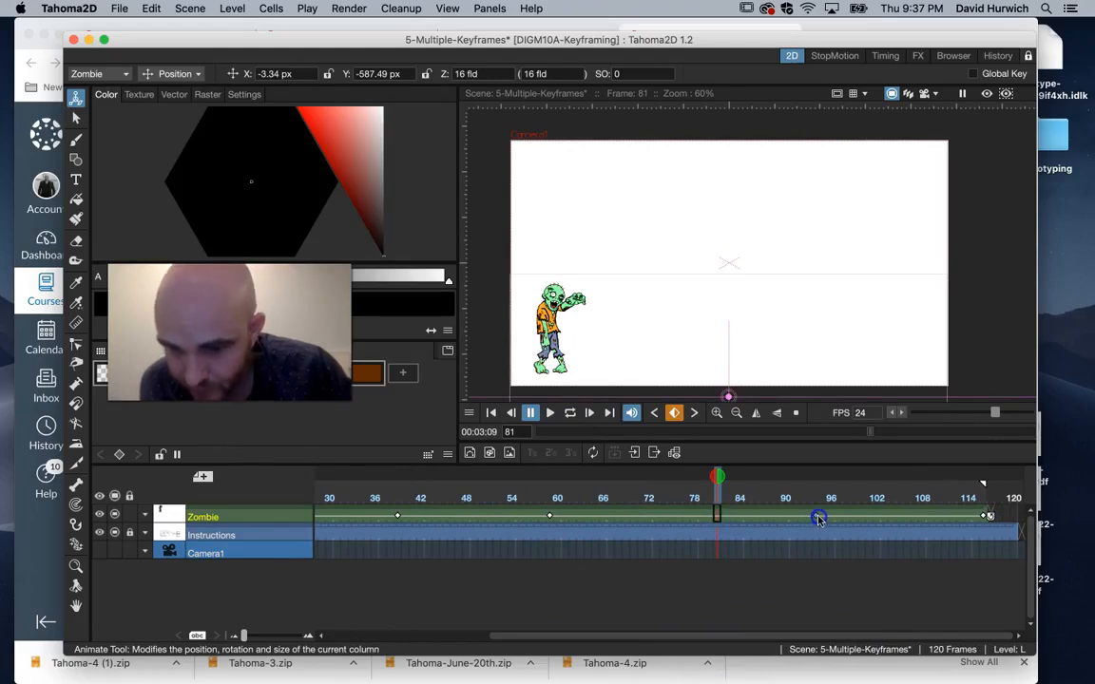
left_click_drag(817, 516, 816, 516)
Step: Extend the Zombie's cells to 128 frames and shift its final keyframe from frame 116 toward the end of the extended cells
left_click(985, 511)
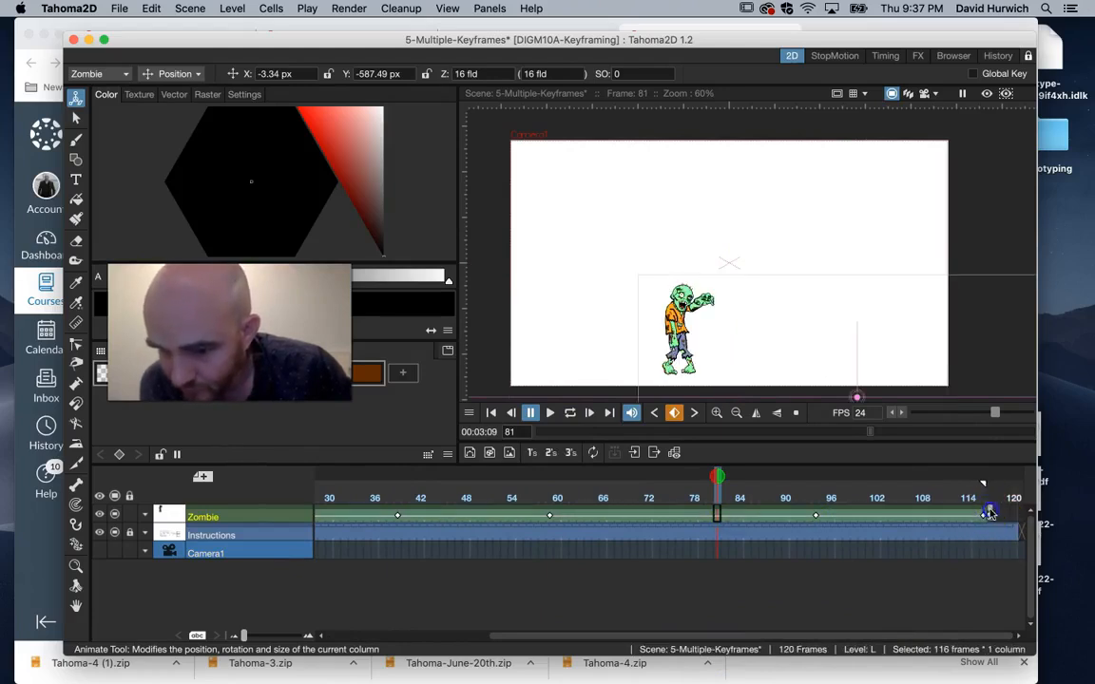
left_click_drag(1022, 514, 946, 512)
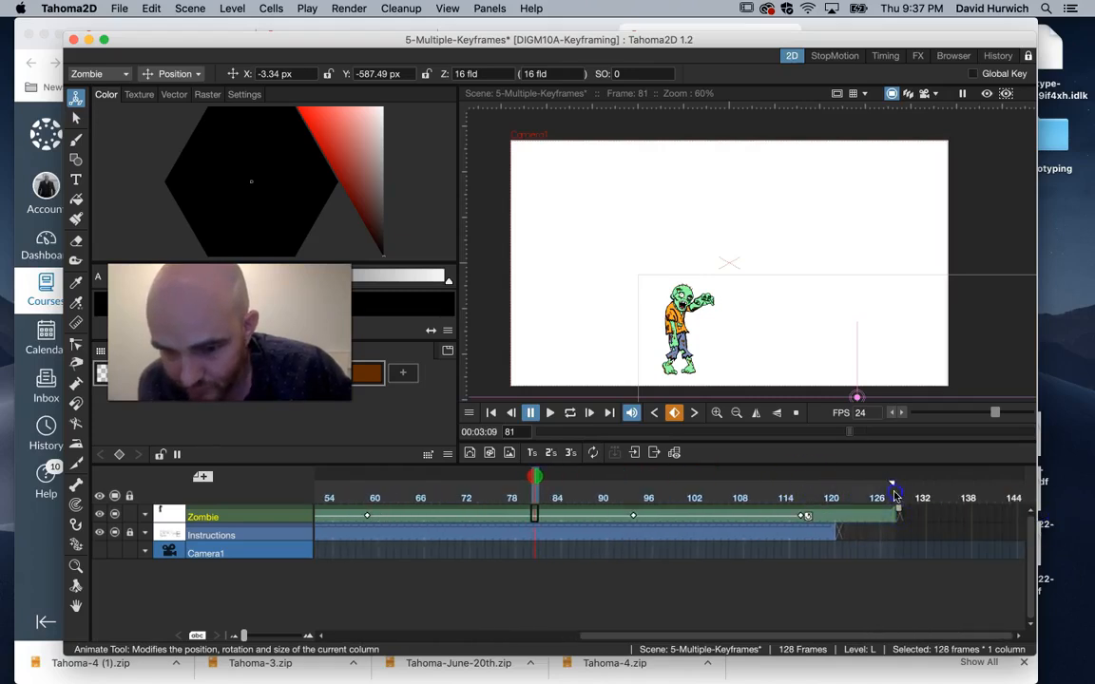
left_click(803, 518)
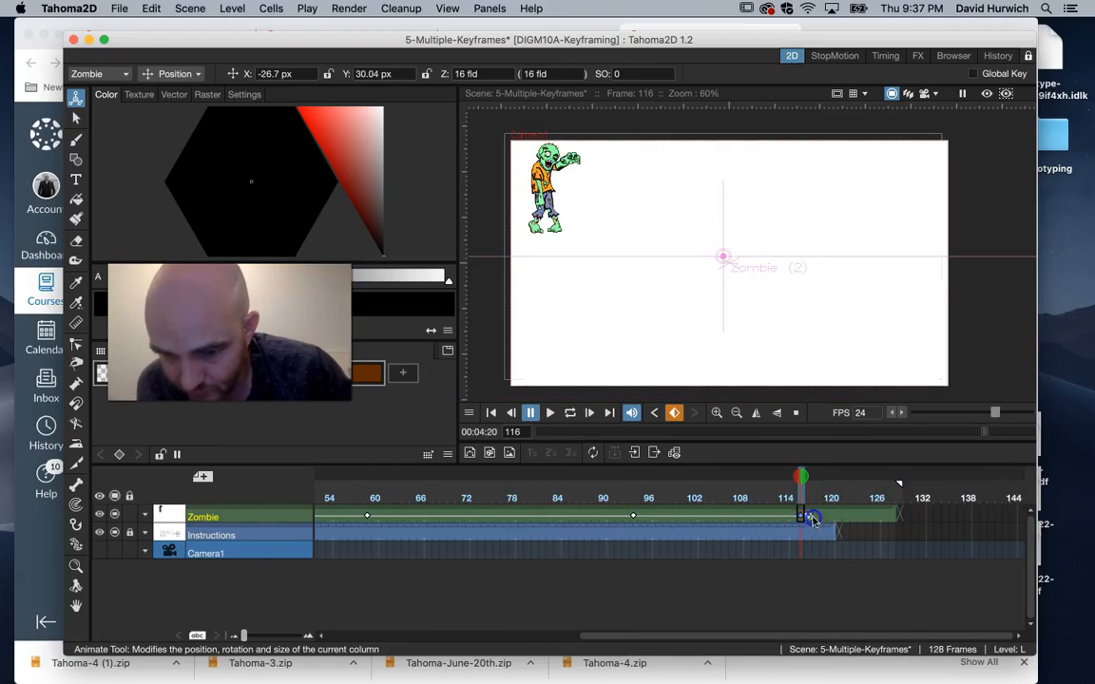
Step: Preview the Zombie's retimed path as a loop, stop playback, and save the scene
left_click(570, 415)
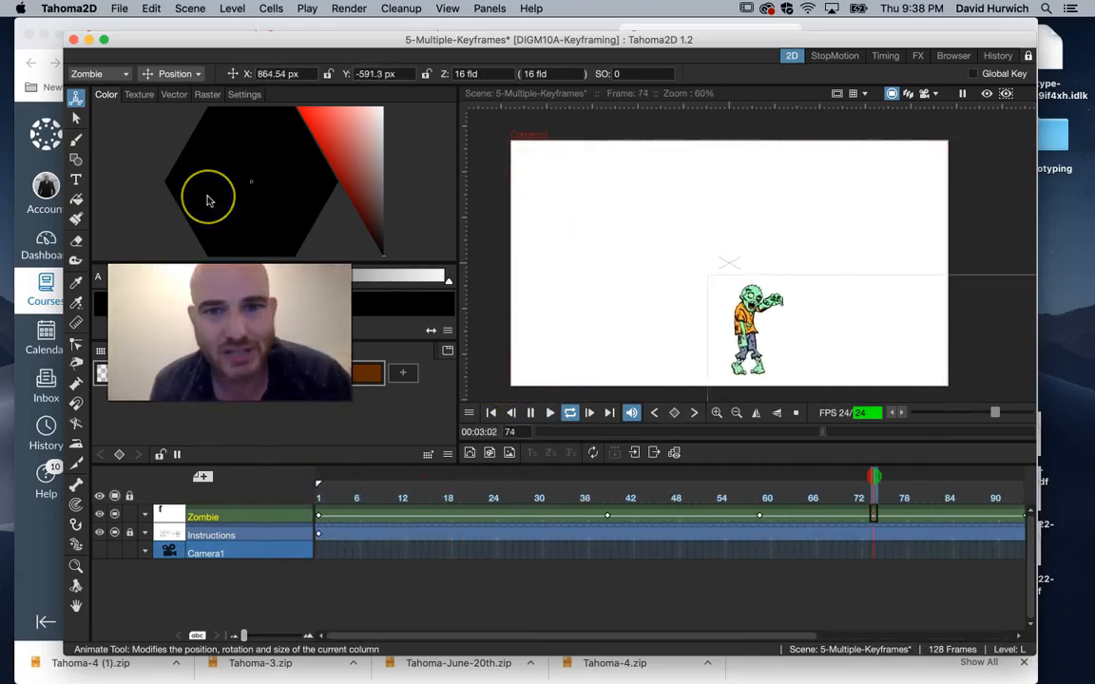
left_click(570, 415)
key("super+s")
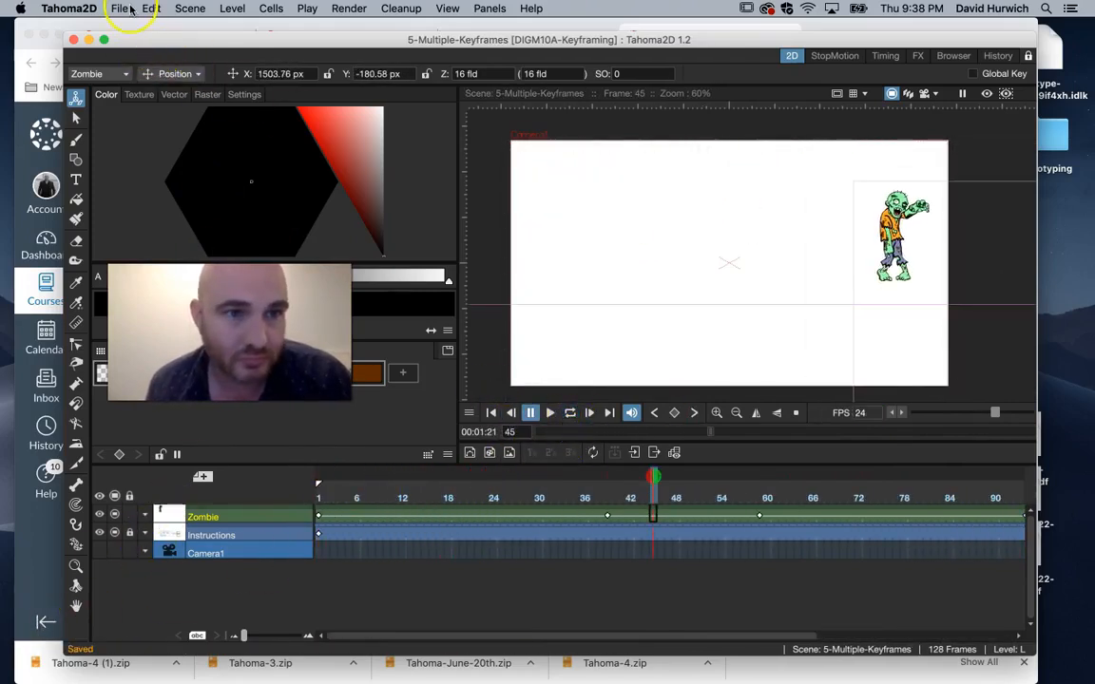
Step: Load the scene 6-Keyframe-Reposition from the project's scenes folder
left_click(119, 8)
left_click(129, 42)
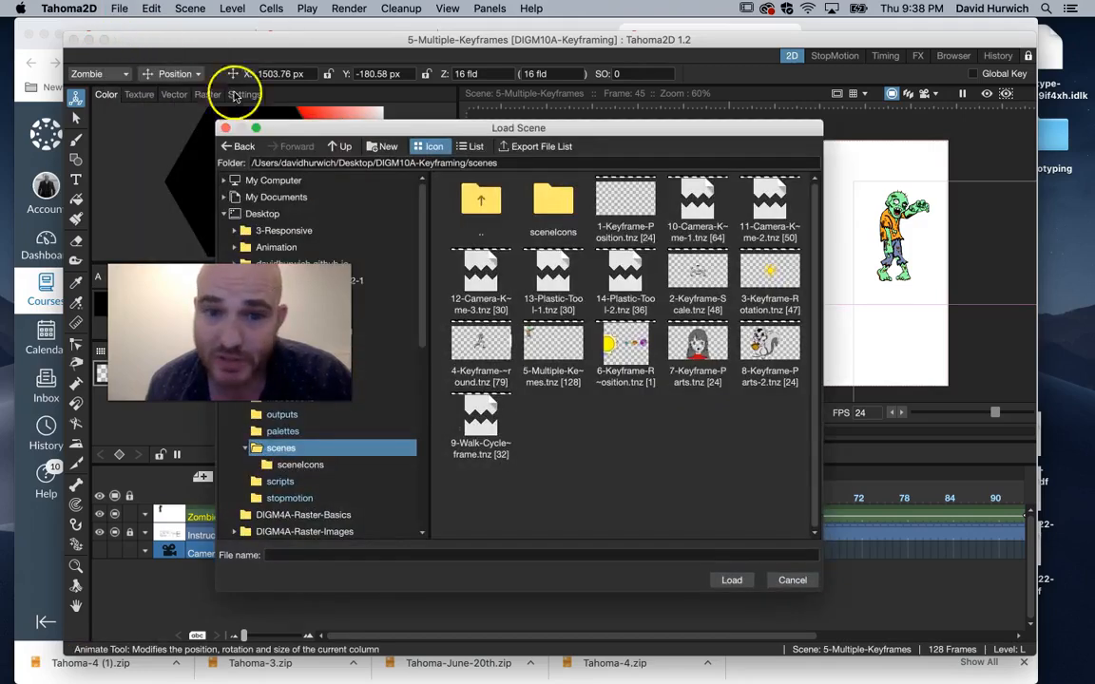
double_click(614, 350)
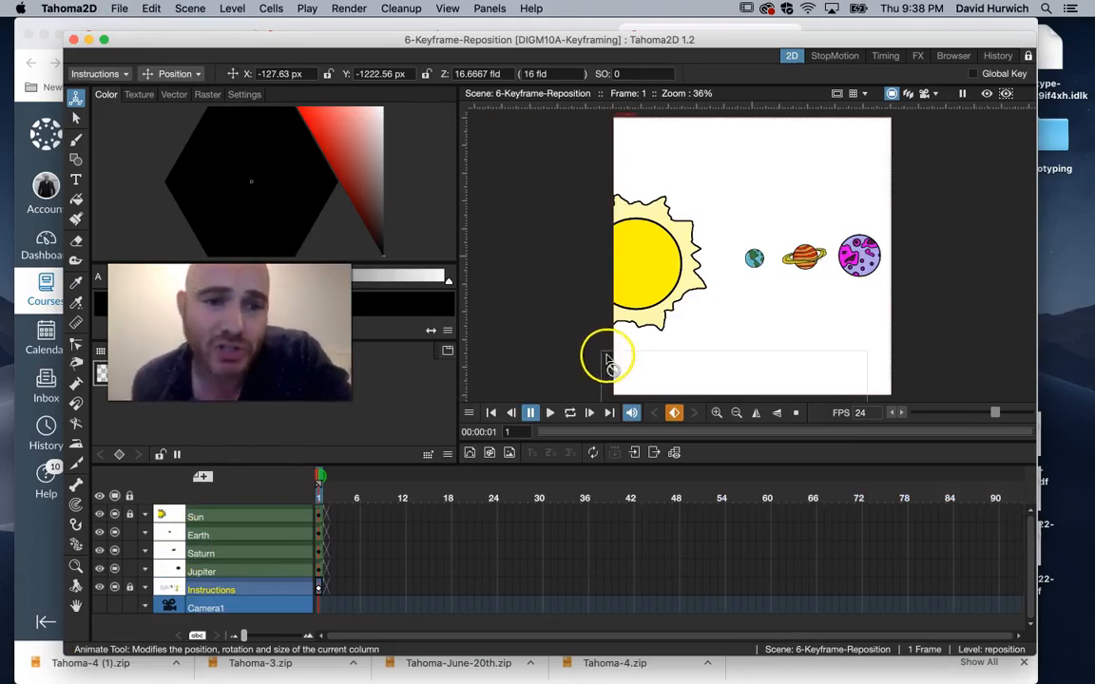
Step: Unlock the Sun layer and extend its single drawing to 29 frames
left_click(320, 516)
left_click_drag(326, 510, 393, 533)
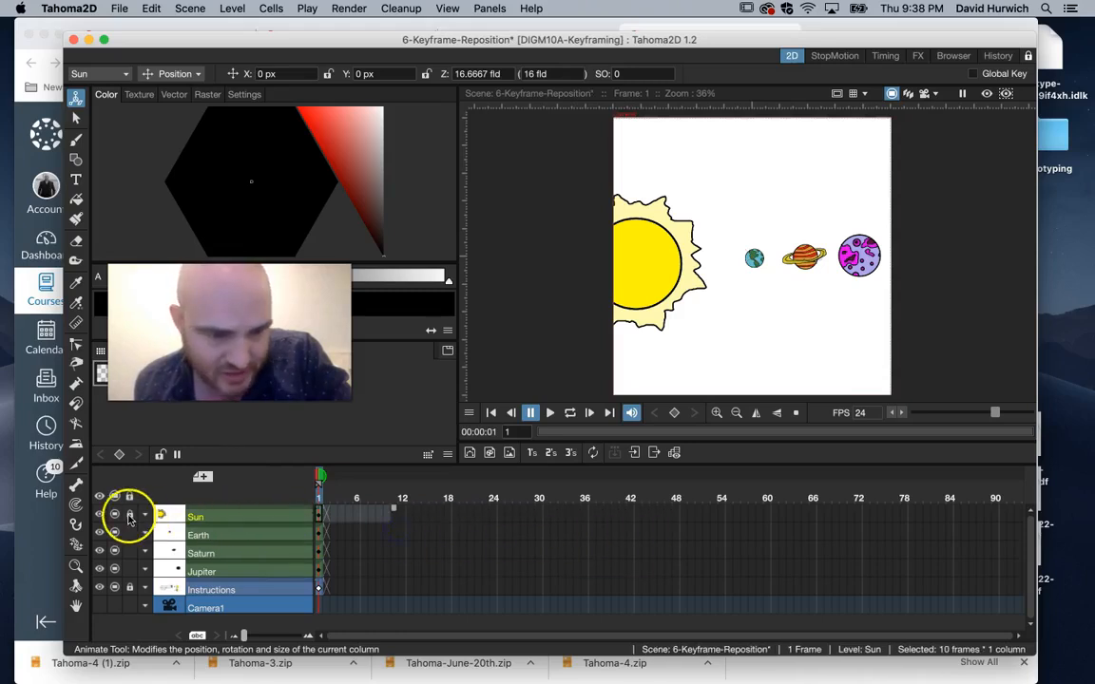
left_click(317, 513)
left_click_drag(328, 512, 539, 514)
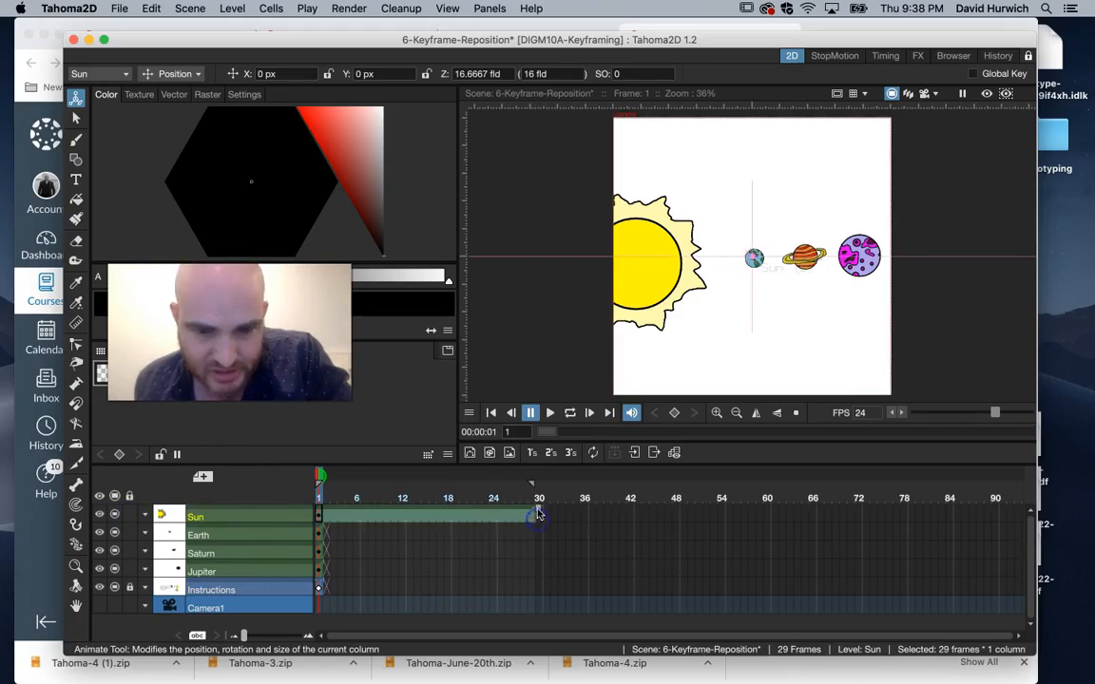
Step: Try rotating the Sun about its default centre at frame 1, and undo the rotation
left_click(160, 73)
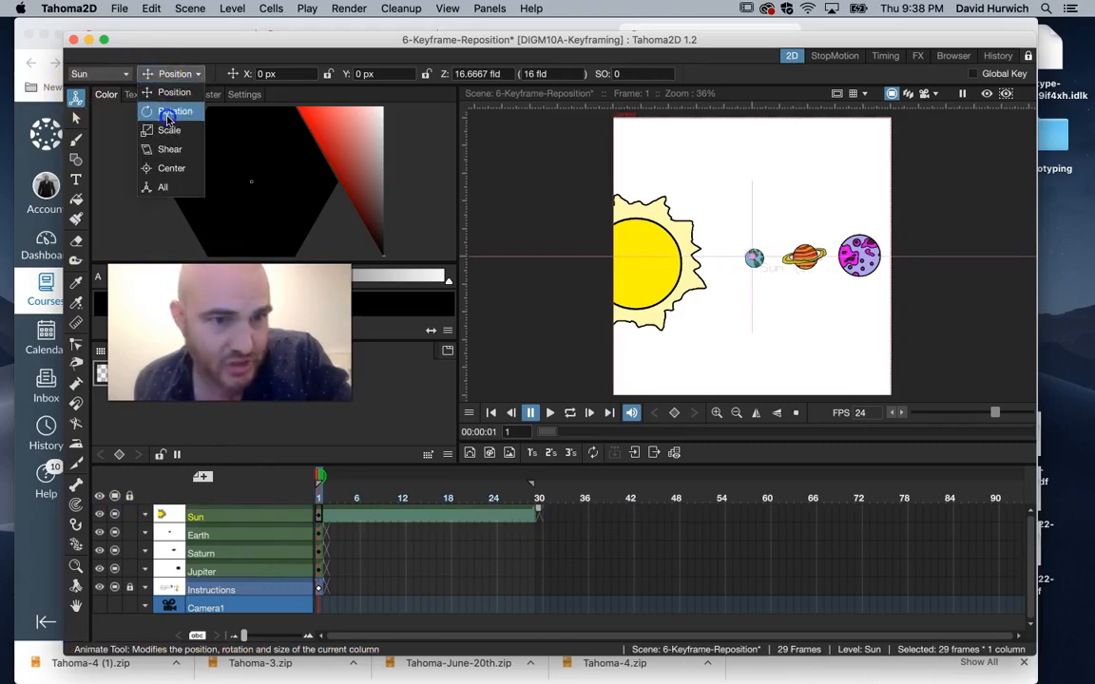
left_click(167, 114)
left_click_drag(679, 277, 663, 293)
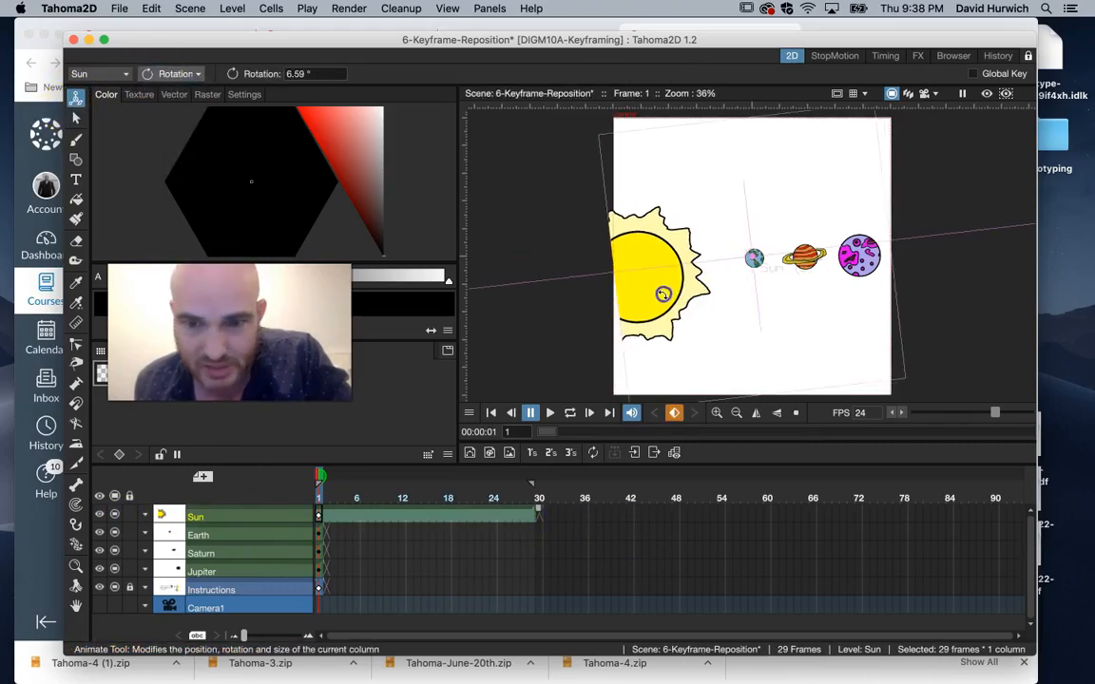
key("super+z")
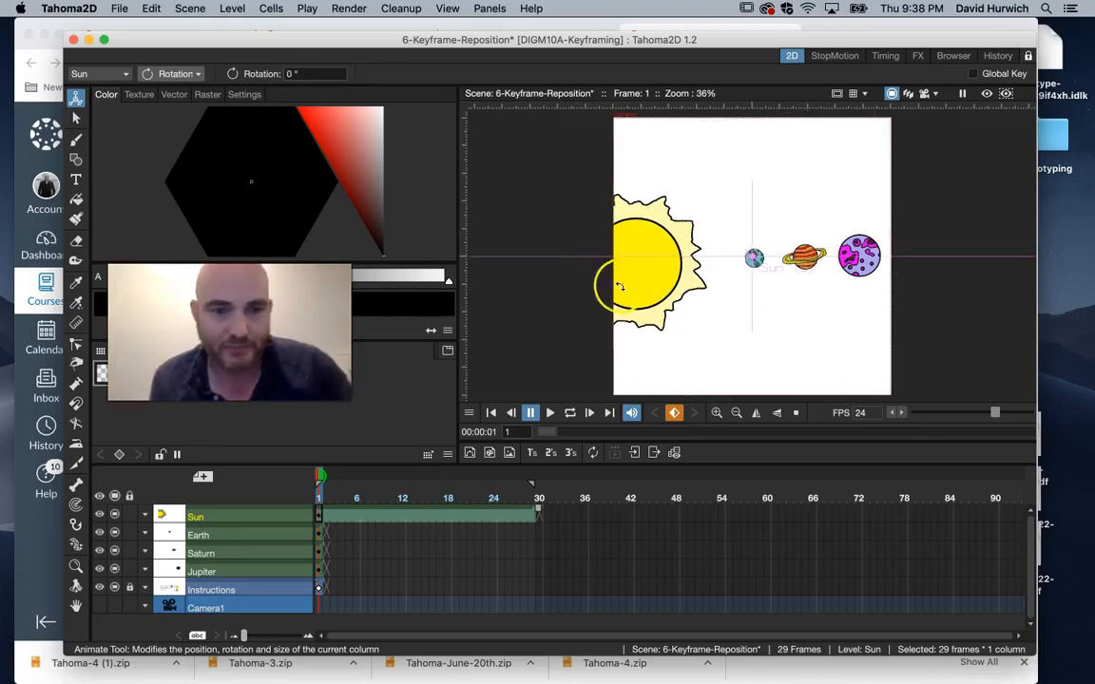
Step: Lock the Sun layer and extend the Earth's drawing to 29 frames
left_click(198, 537)
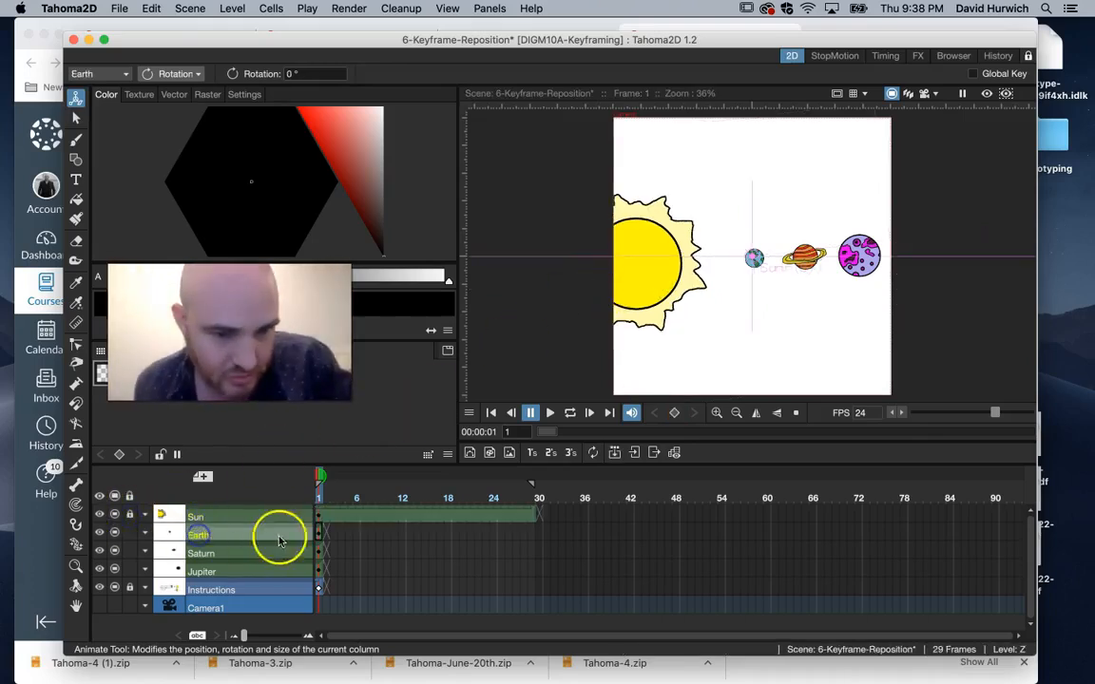
left_click(322, 532)
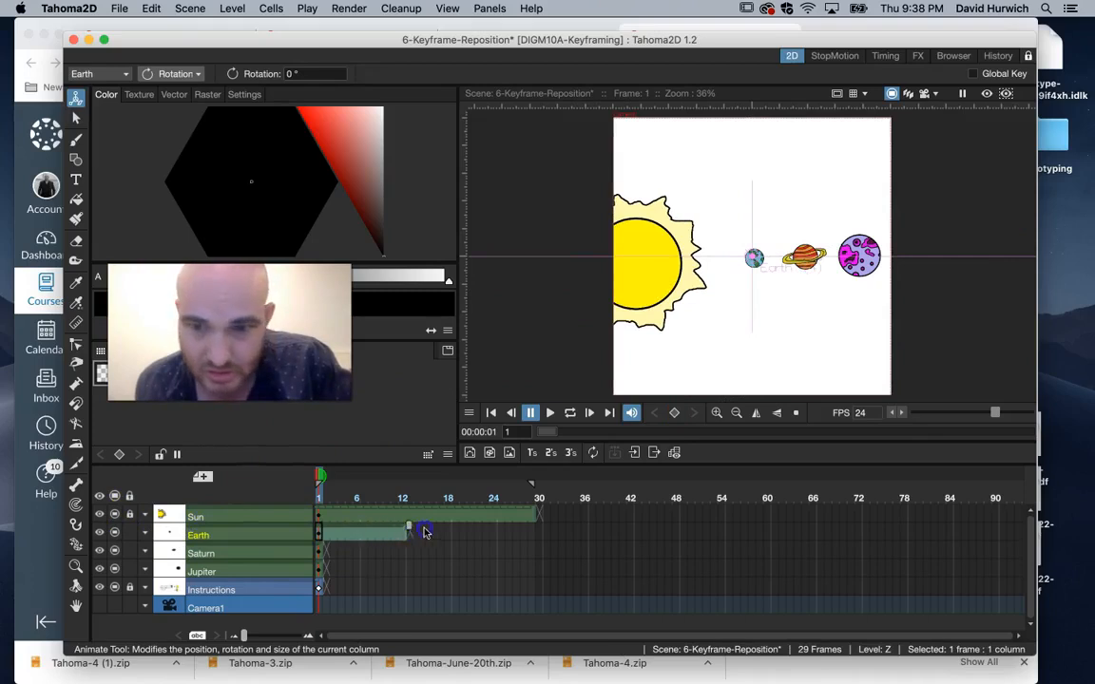
left_click_drag(536, 532, 536, 533)
Step: Rotate the Earth around its default centre at frame 1, undo the first small turn, and bring the rotation to about -180°
mouse_move(760, 242)
left_mouse_down()
mouse_move(757, 262)
mouse_move(758, 226)
mouse_move(742, 255)
mouse_move(753, 245)
left_mouse_up()
key("super+z")
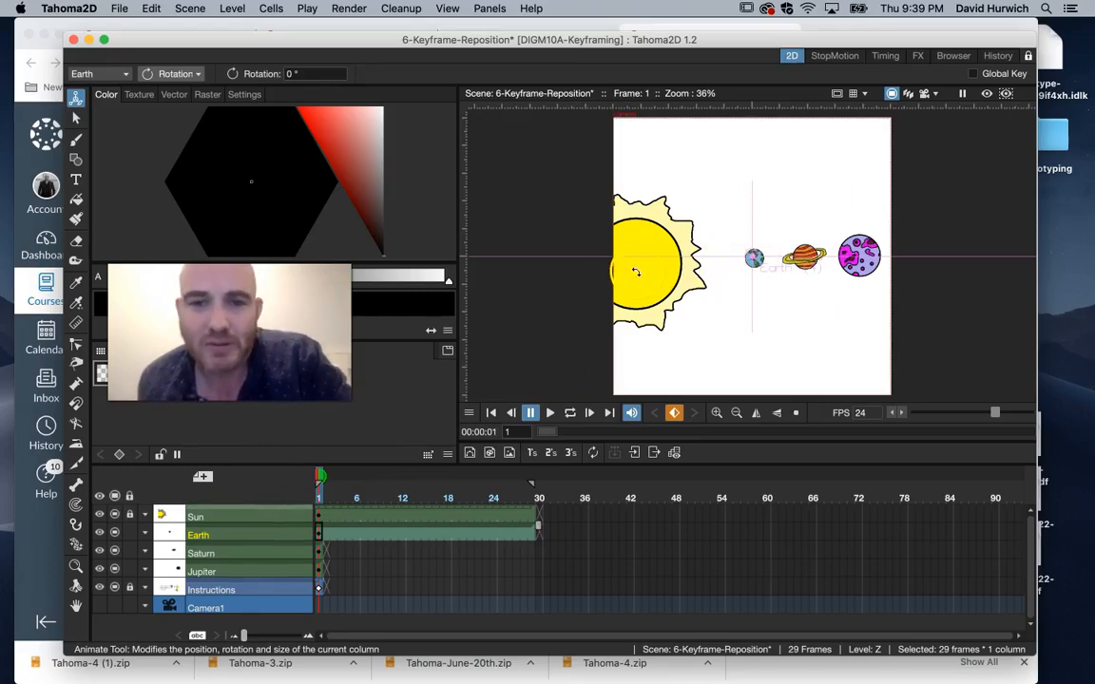
left_click_drag(754, 258, 825, 214)
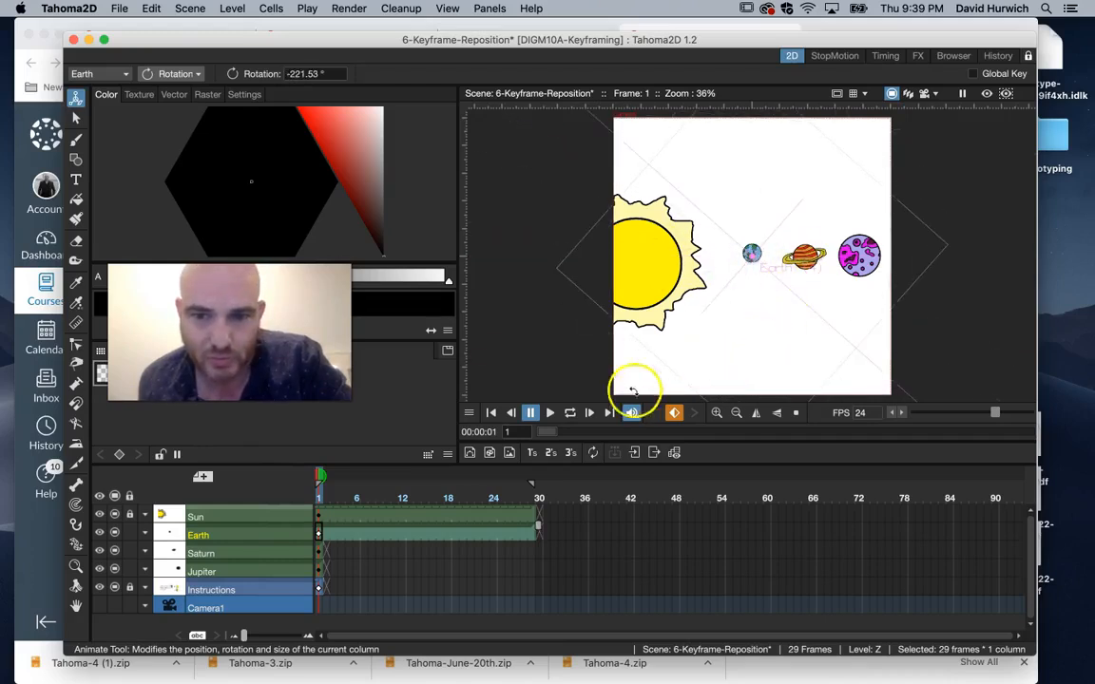
left_click_drag(770, 219, 750, 219)
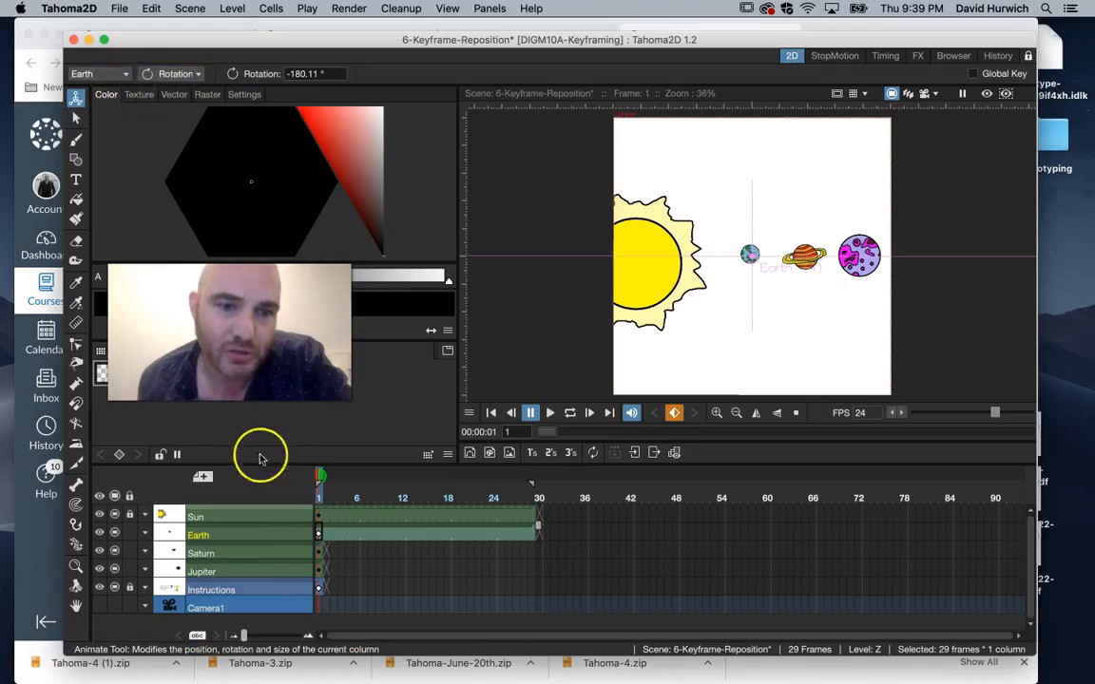
Step: Move the Earth's centre point to the middle of the Sun, at about X 834 px, Y 67 px
left_click(172, 74)
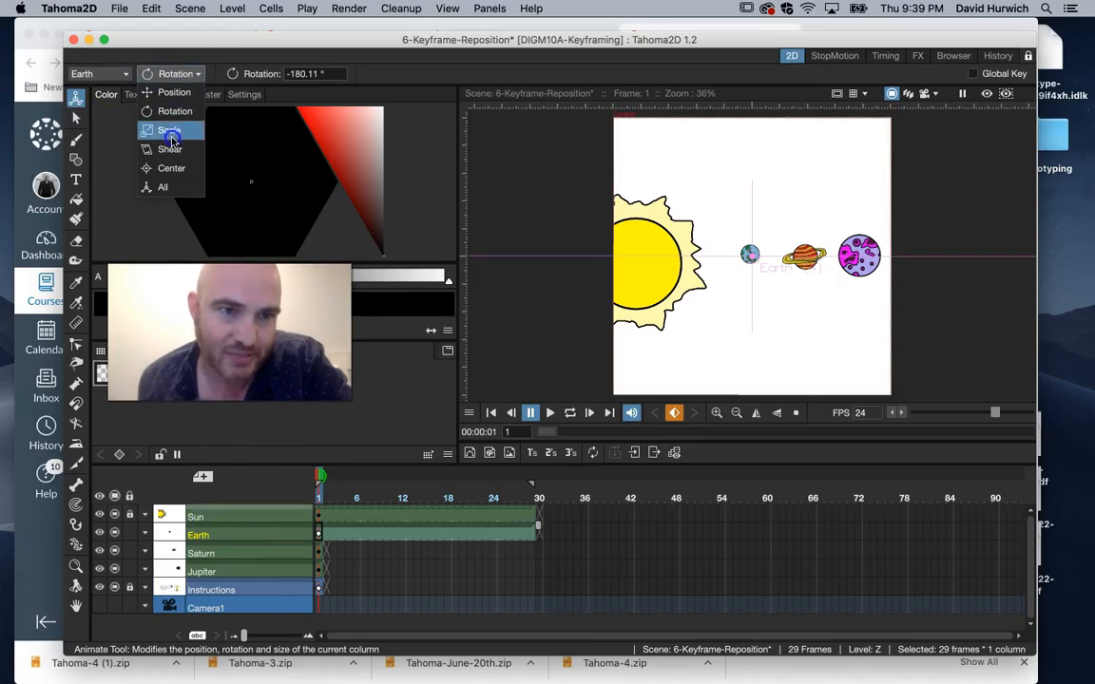
left_click(167, 168)
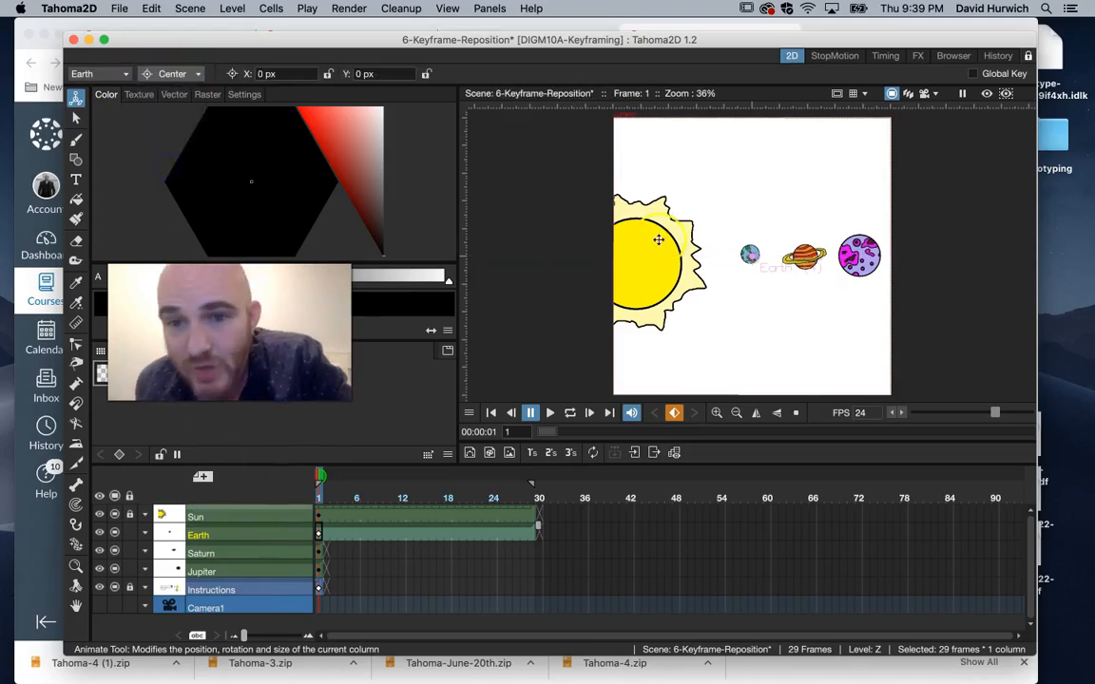
scroll(749, 255, "up", 2)
scroll(750, 255, "up", 1)
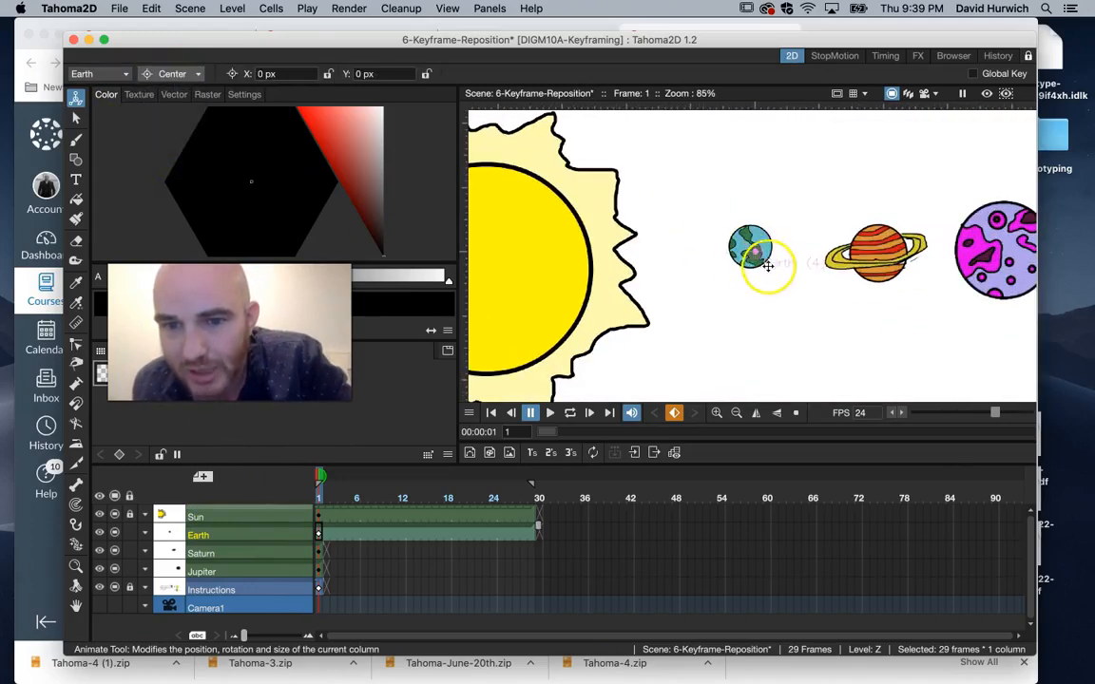
scroll(755, 249, "down", 2)
left_click_drag(755, 255, 651, 256)
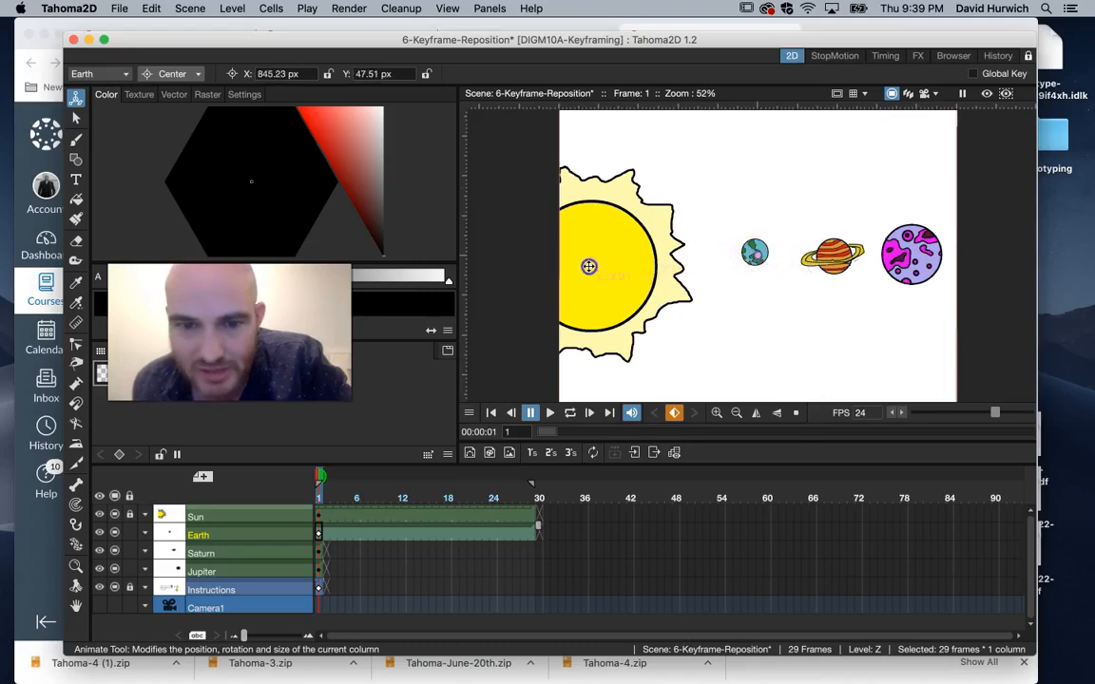
scroll(591, 270, "down", 2)
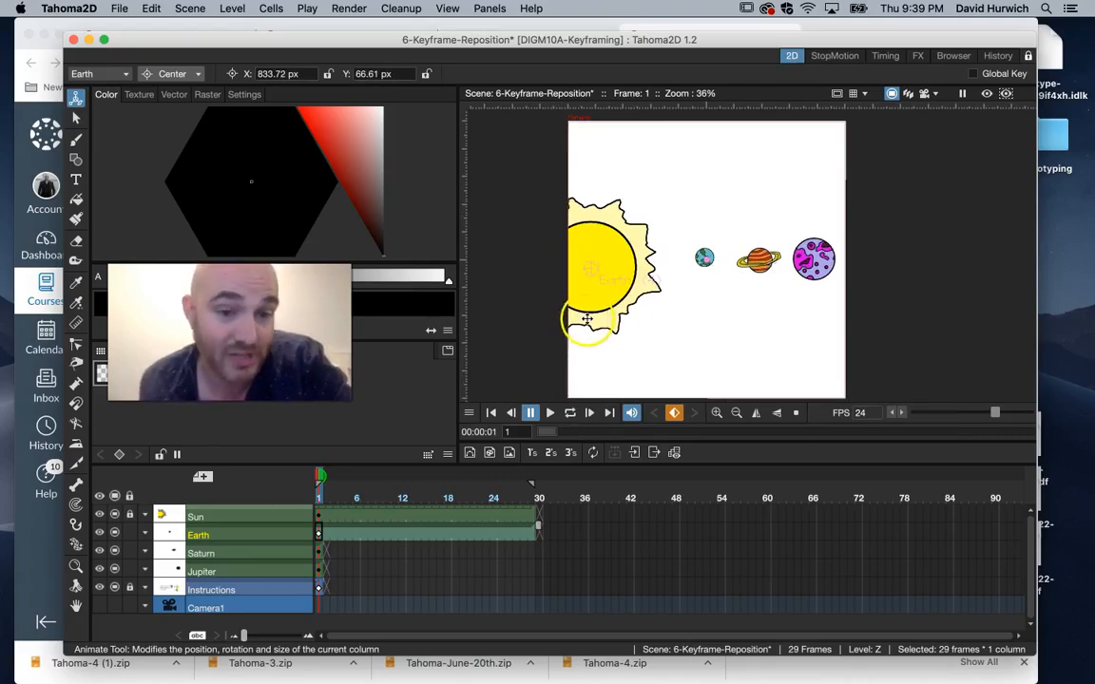
Step: Rotate the Earth around the Sun to about 179° at frame 1 and about -185° at frame 29, and scrub through the orbit
left_click(167, 75)
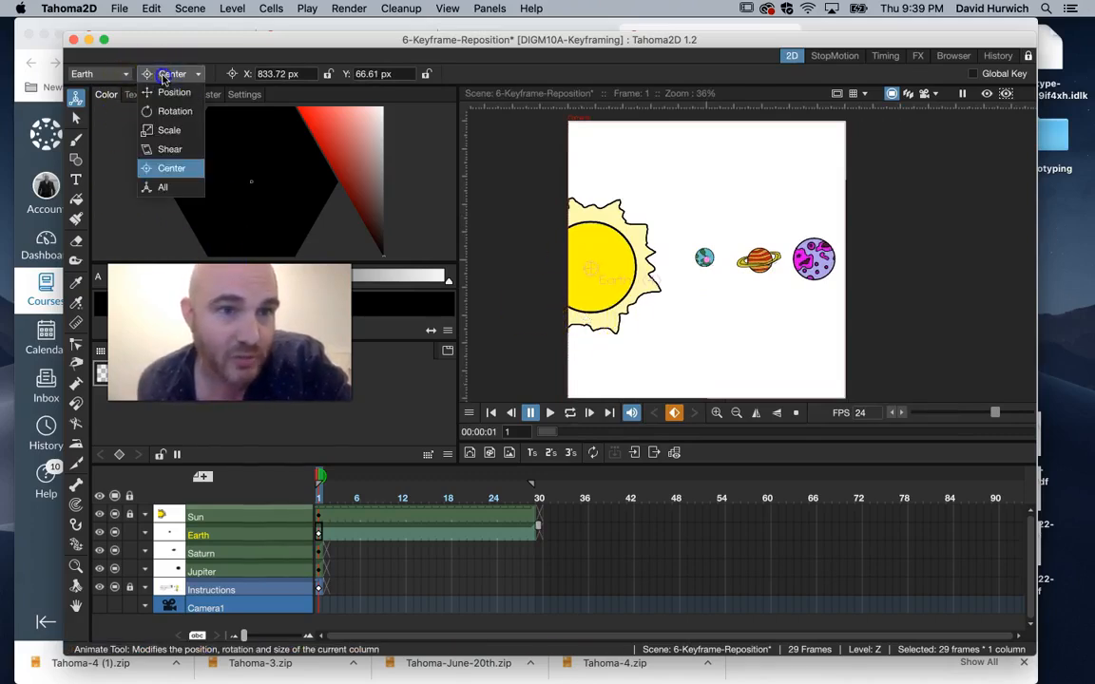
left_click(175, 112)
mouse_move(703, 258)
left_mouse_down()
mouse_move(704, 239)
mouse_move(647, 167)
mouse_move(476, 312)
mouse_move(689, 293)
mouse_move(690, 240)
mouse_move(703, 256)
left_mouse_up()
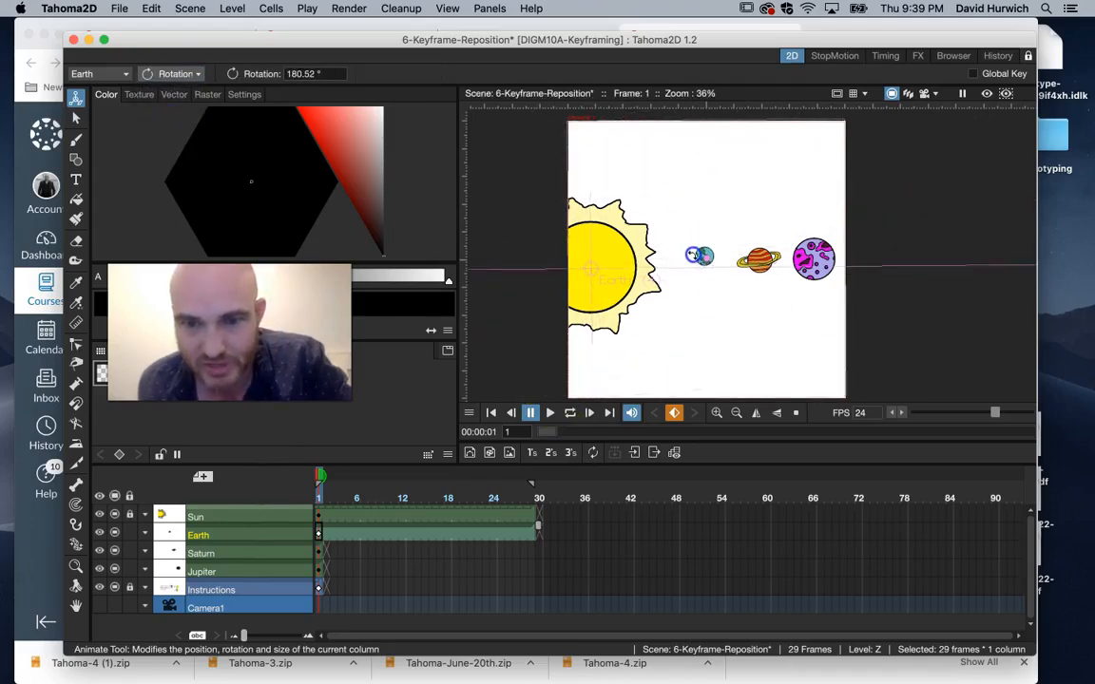
left_click(531, 500)
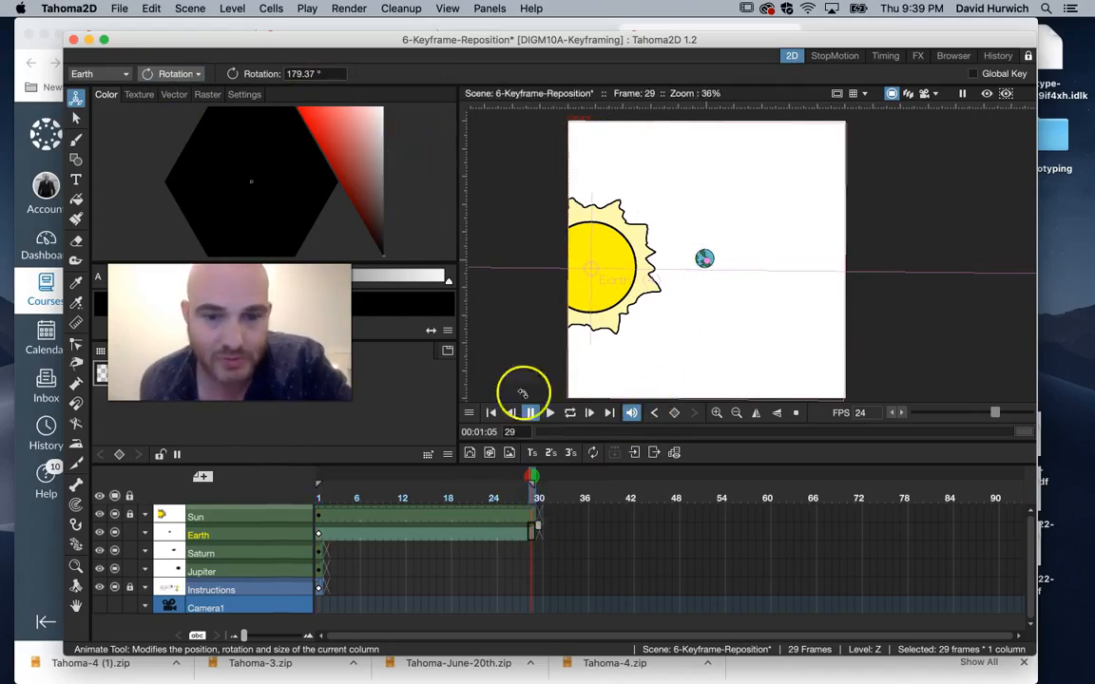
left_click_drag(697, 277, 725, 269)
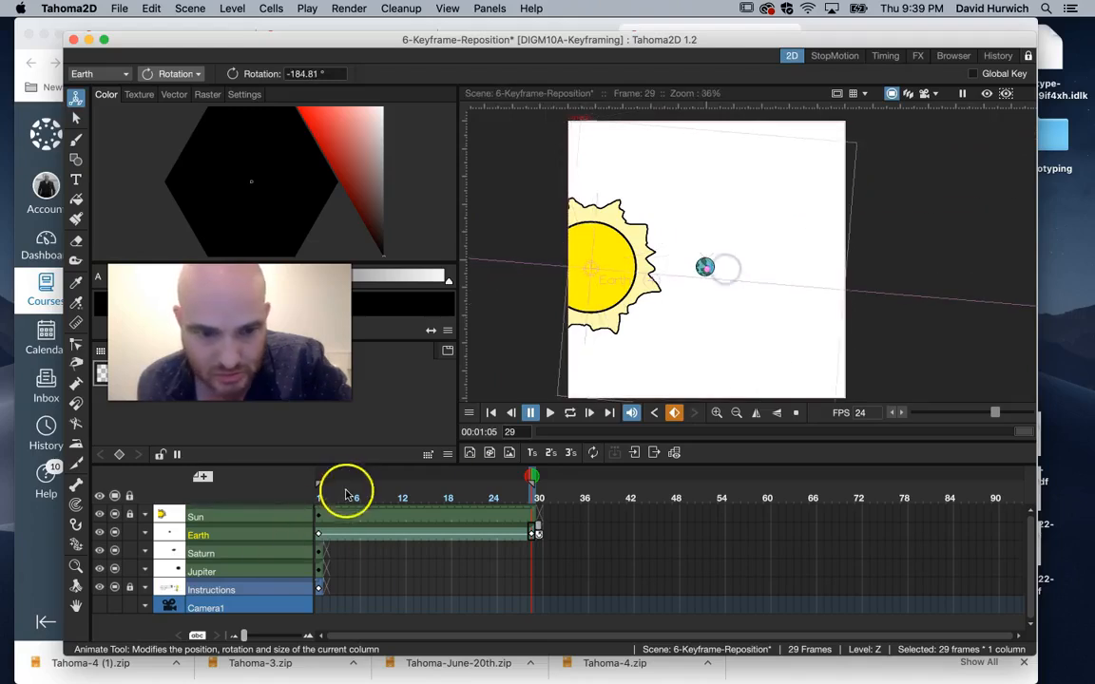
left_click_drag(347, 496, 251, 509)
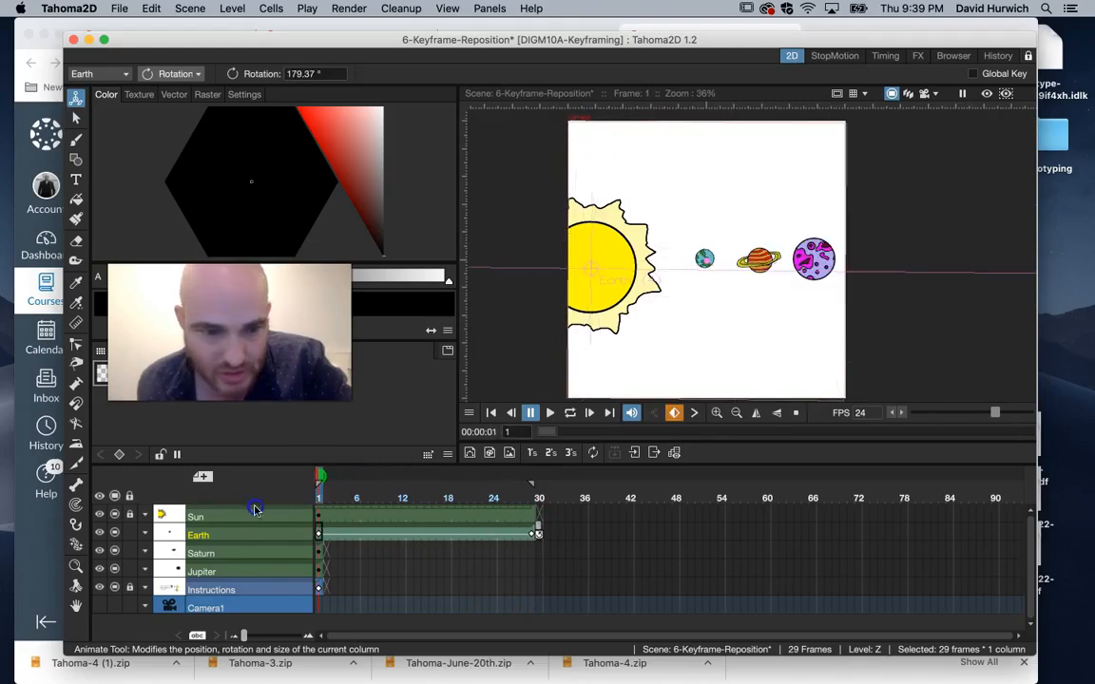
Step: Extend Saturn's drawing to 29 frames
left_click(321, 554)
left_click_drag(325, 555, 533, 549)
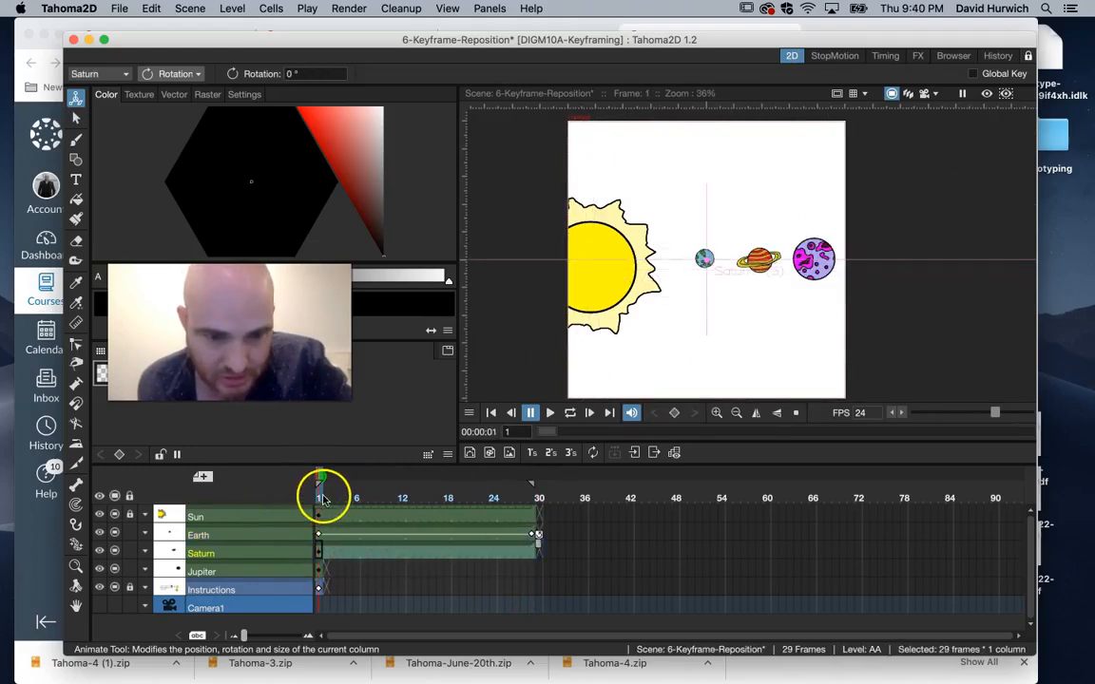
Step: Try rotating Saturn about its default centre at frame 2, and remove that keyframe
left_click_drag(323, 499, 324, 499)
left_click(268, 556)
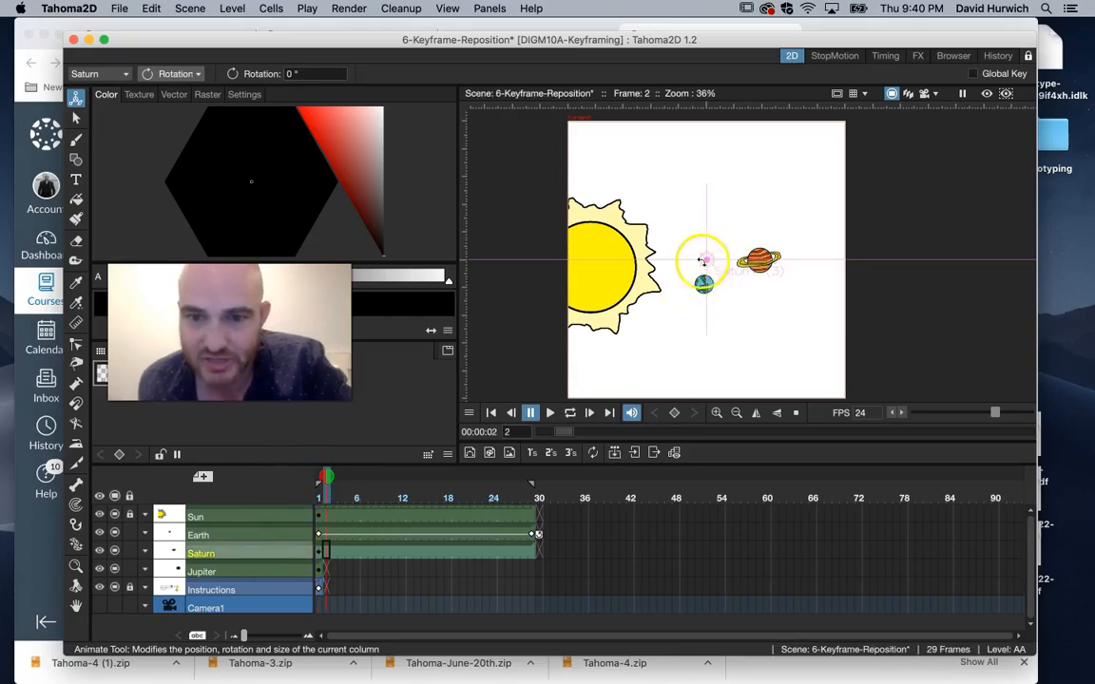
mouse_move(750, 245)
left_mouse_down()
mouse_move(751, 258)
mouse_move(677, 298)
mouse_move(777, 198)
mouse_move(759, 265)
mouse_move(699, 175)
mouse_move(760, 252)
mouse_move(760, 242)
left_mouse_up()
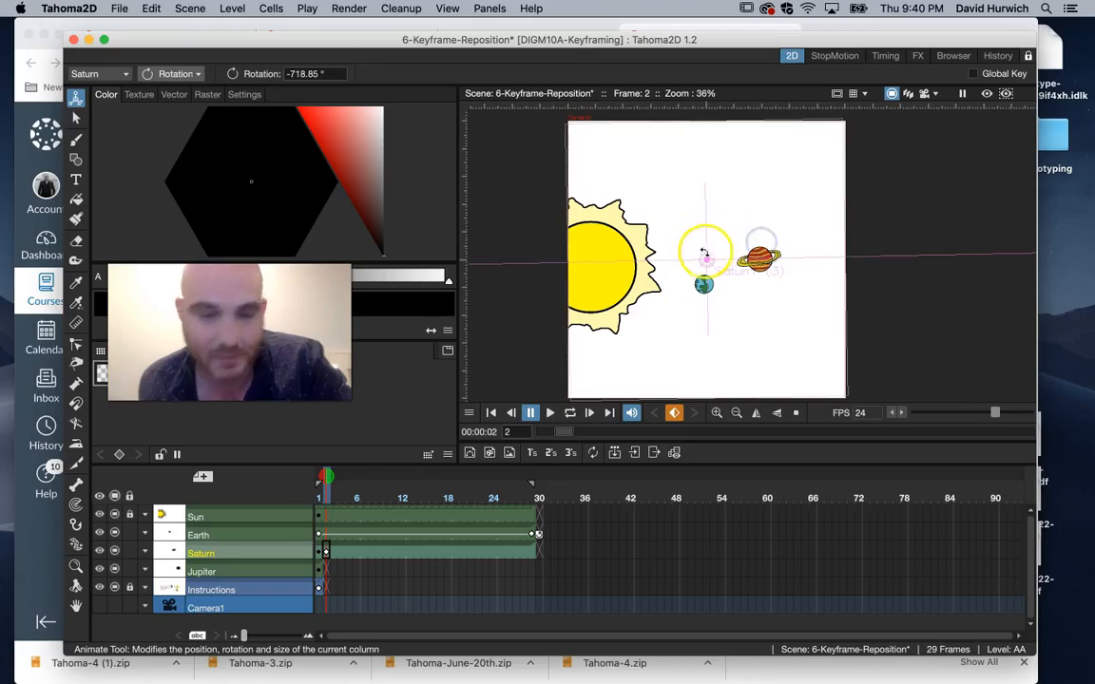
left_click(326, 552)
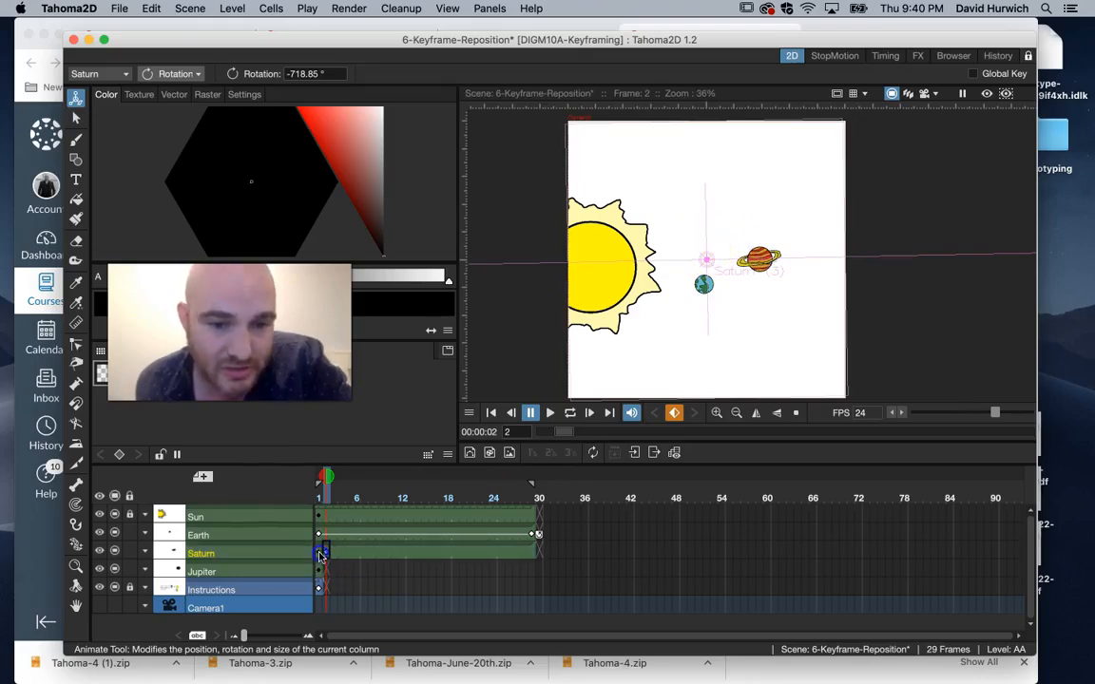
left_click(319, 554)
left_click(326, 552)
left_click(672, 414)
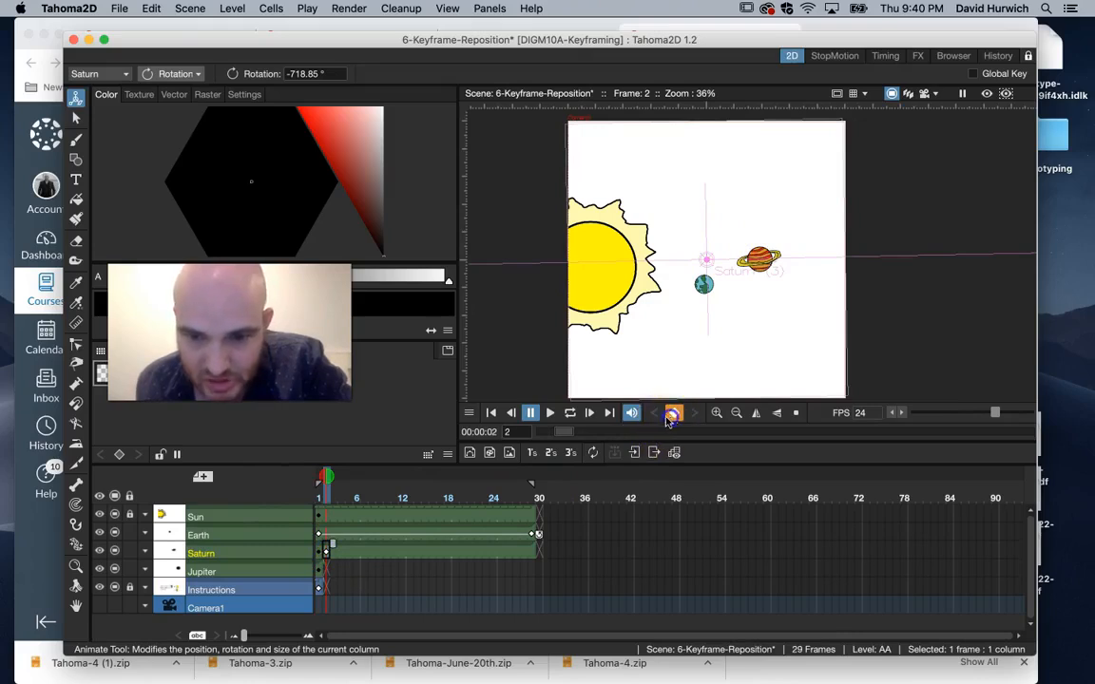
left_click(673, 413)
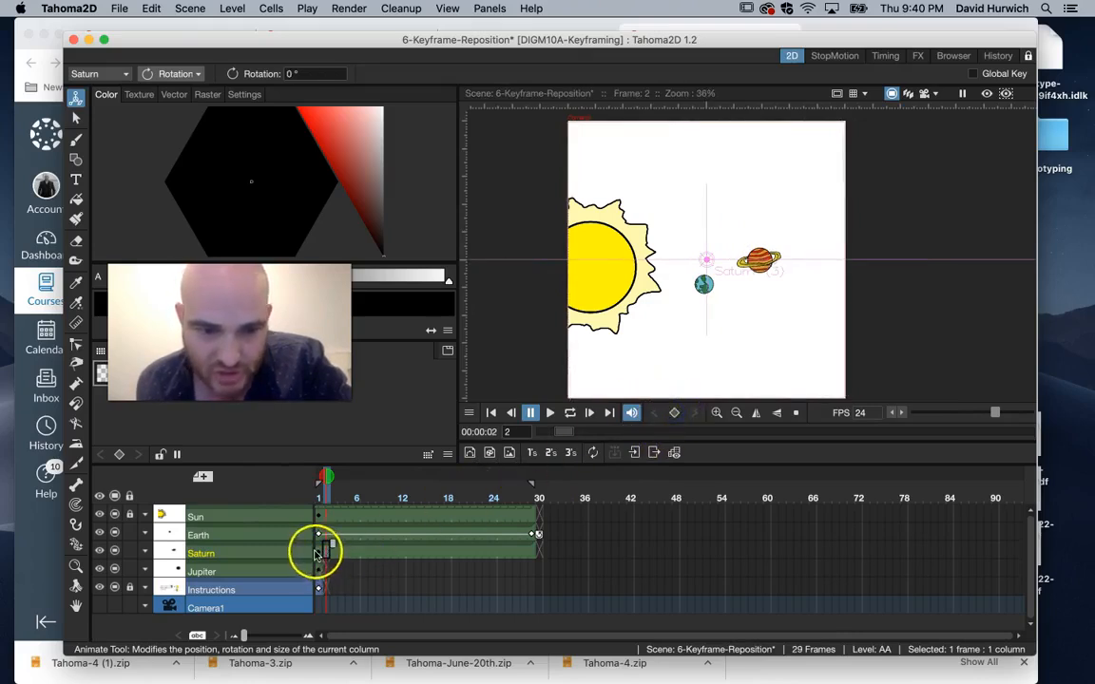
Step: Move Saturn's centre point at frame 1 to the middle of the Sun, at about X -817 px, Y -77 px
left_click(316, 554)
left_click(174, 74)
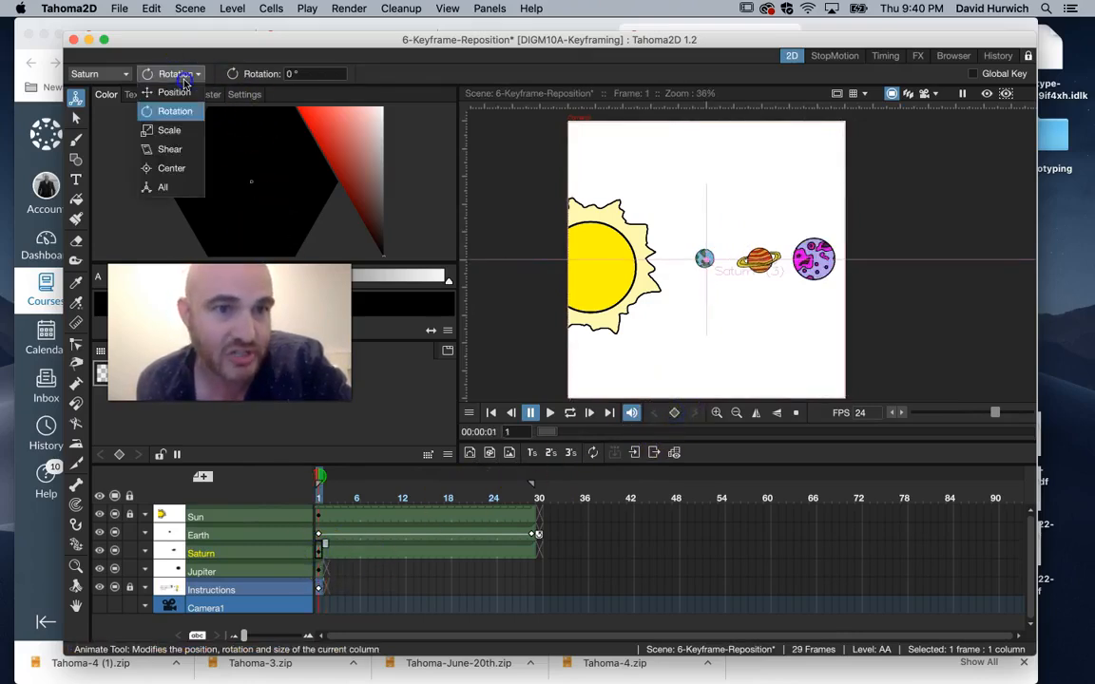
left_click(177, 166)
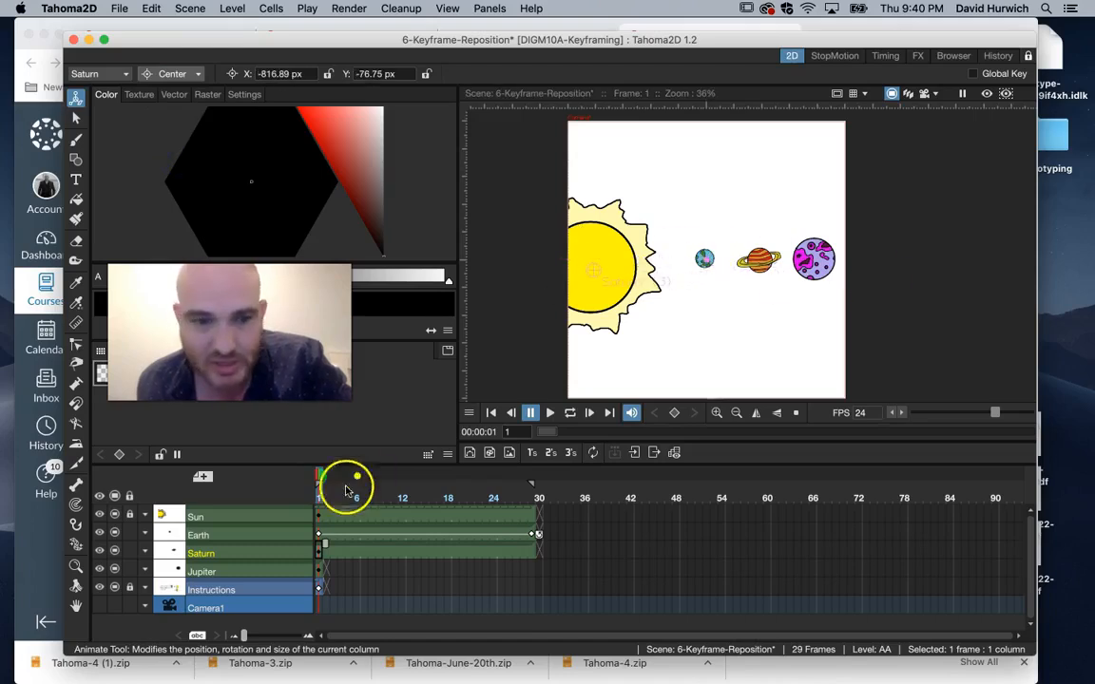
Step: Keyframe Saturn's rotation at frame 1 and set it to 360° at frame 29
left_click(174, 73)
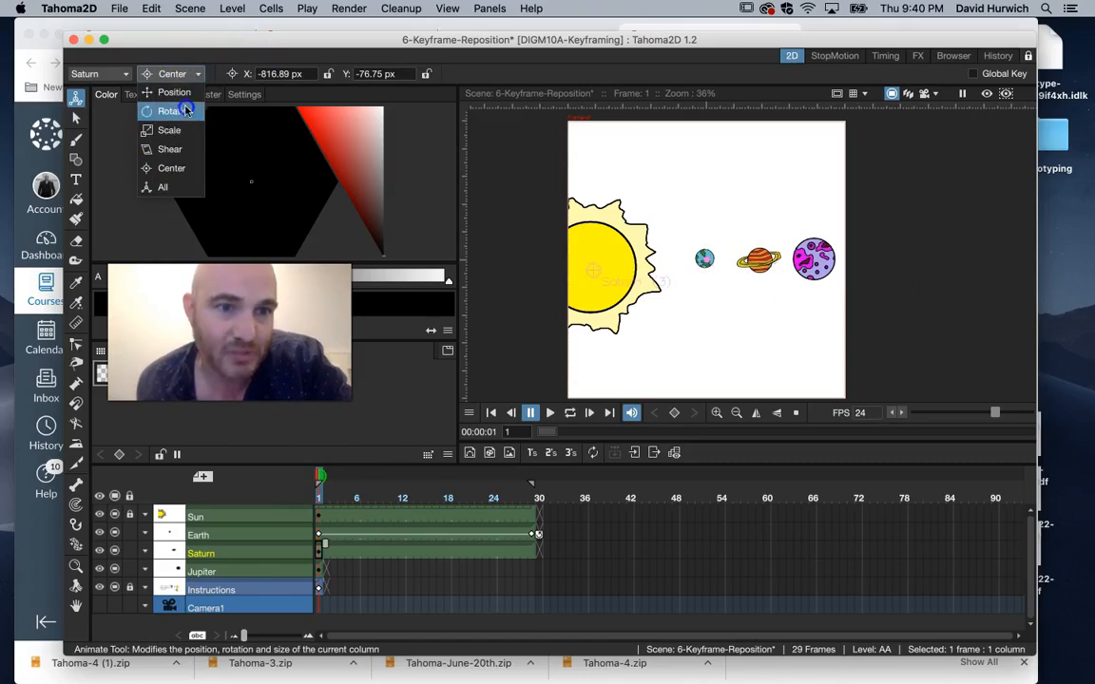
left_click(175, 111)
left_click_drag(487, 506, 531, 505)
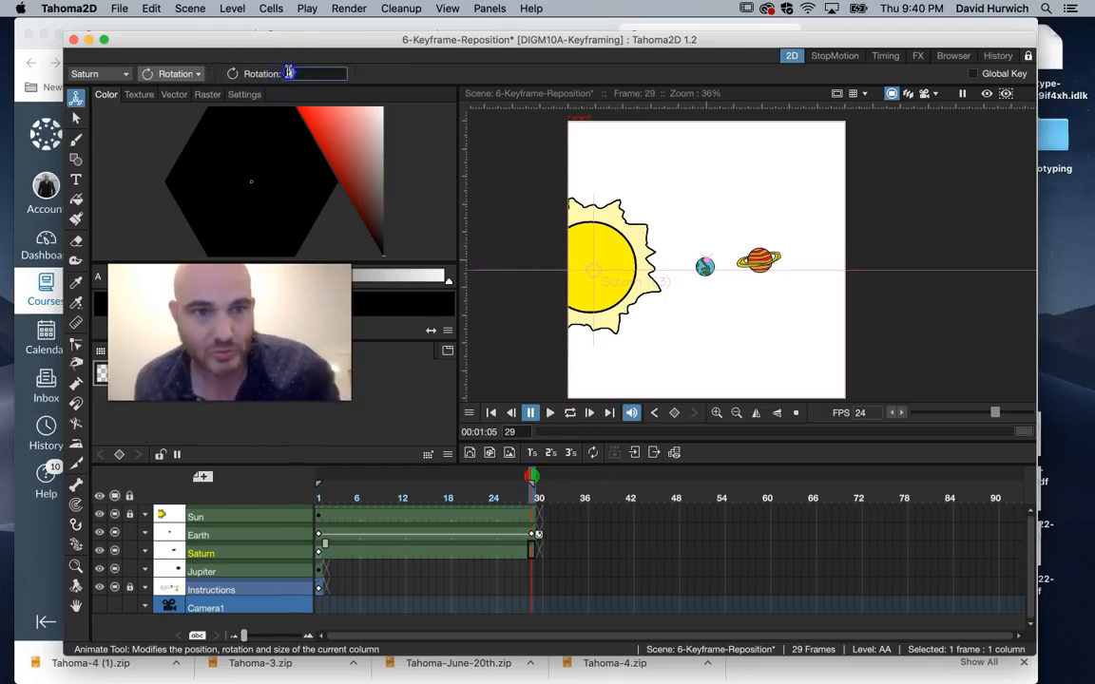
key("Return")
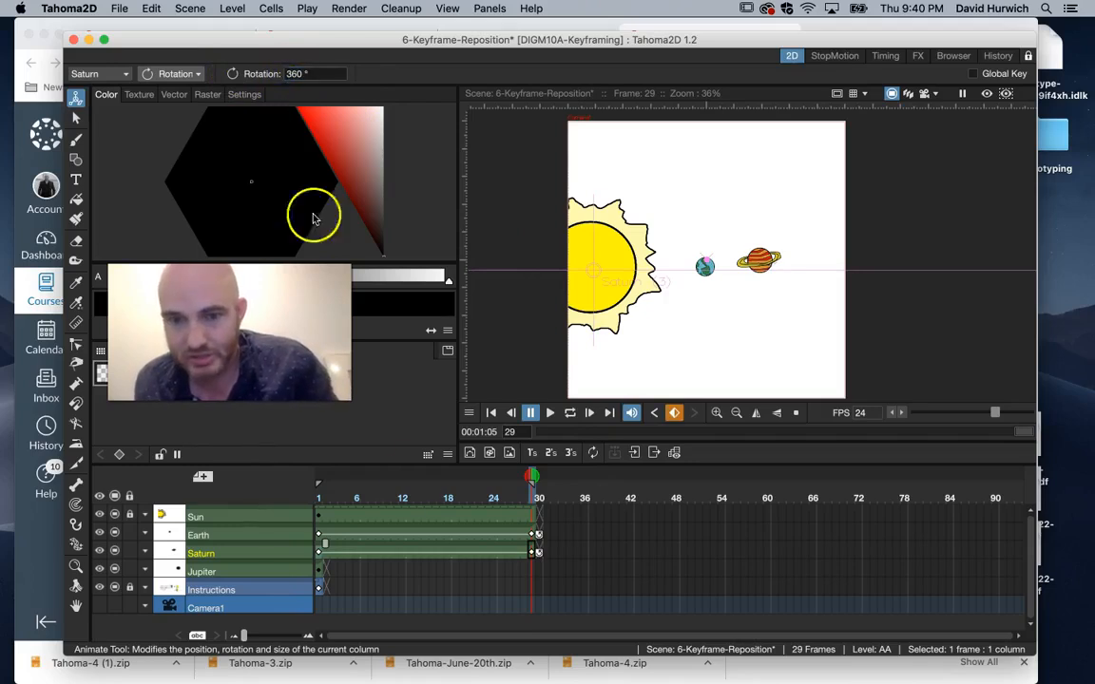
Step: Reverse Saturn's orbit by setting its rotation at frame 29 to -360°, and scrub through the animation
left_click_drag(326, 497, 532, 501)
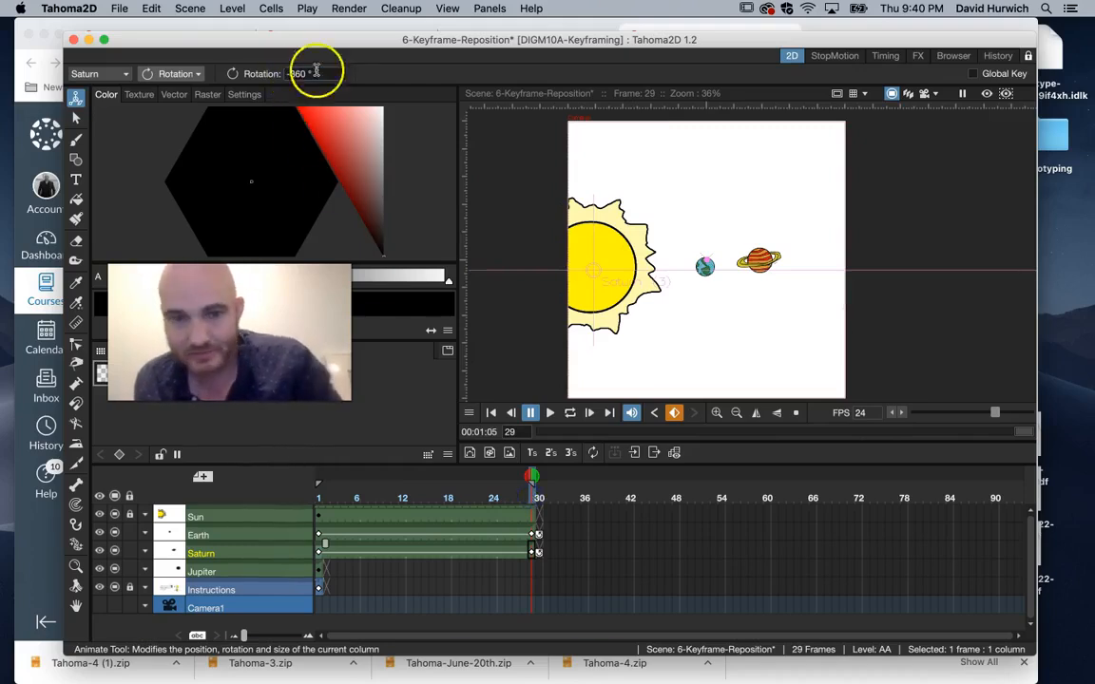
left_click(354, 500)
left_click_drag(354, 500, 537, 498)
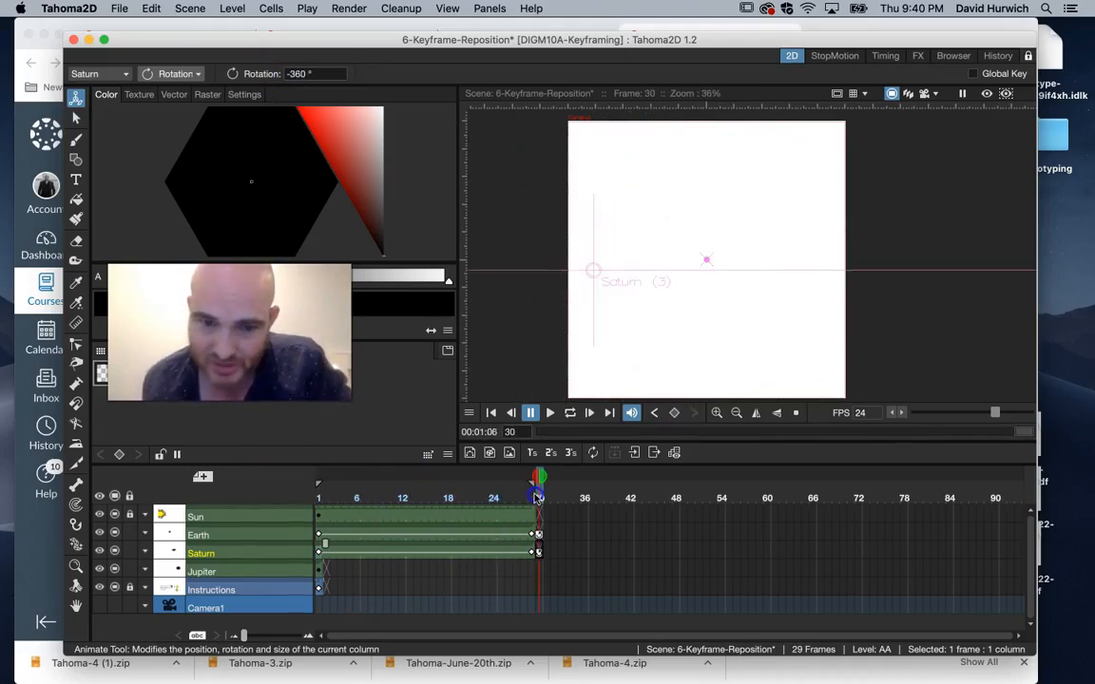
Step: Move Jupiter's centre point to the middle of the Sun, at about X -817 px, Y -55 px, and extend its drawing to 29 frames
left_click(318, 571)
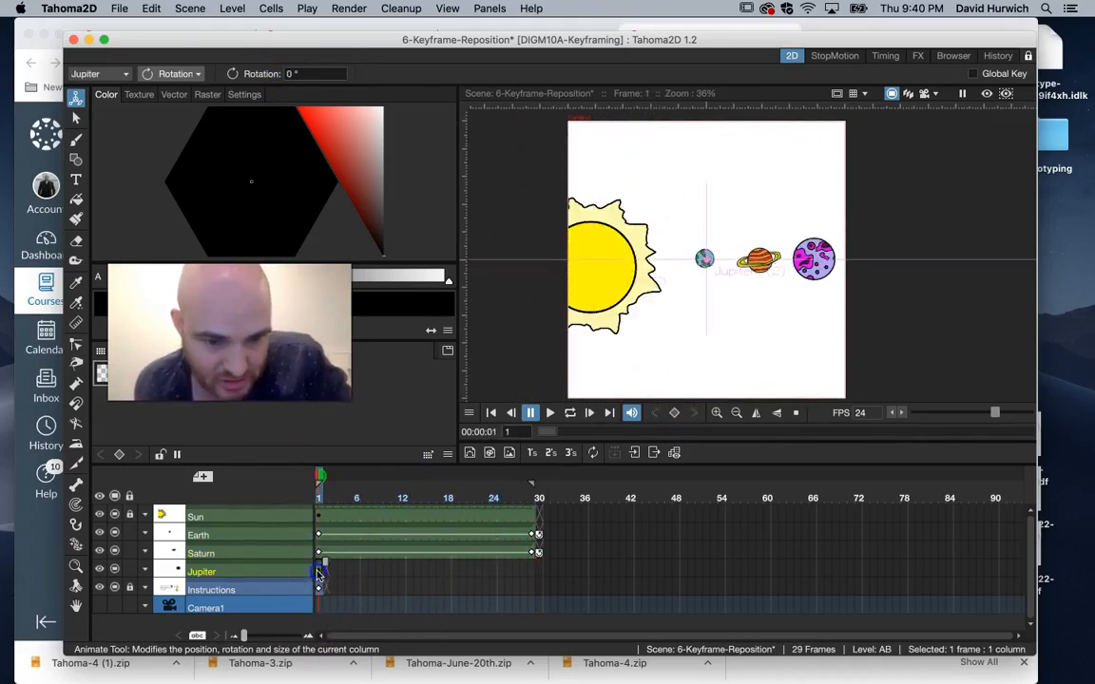
left_click(171, 73)
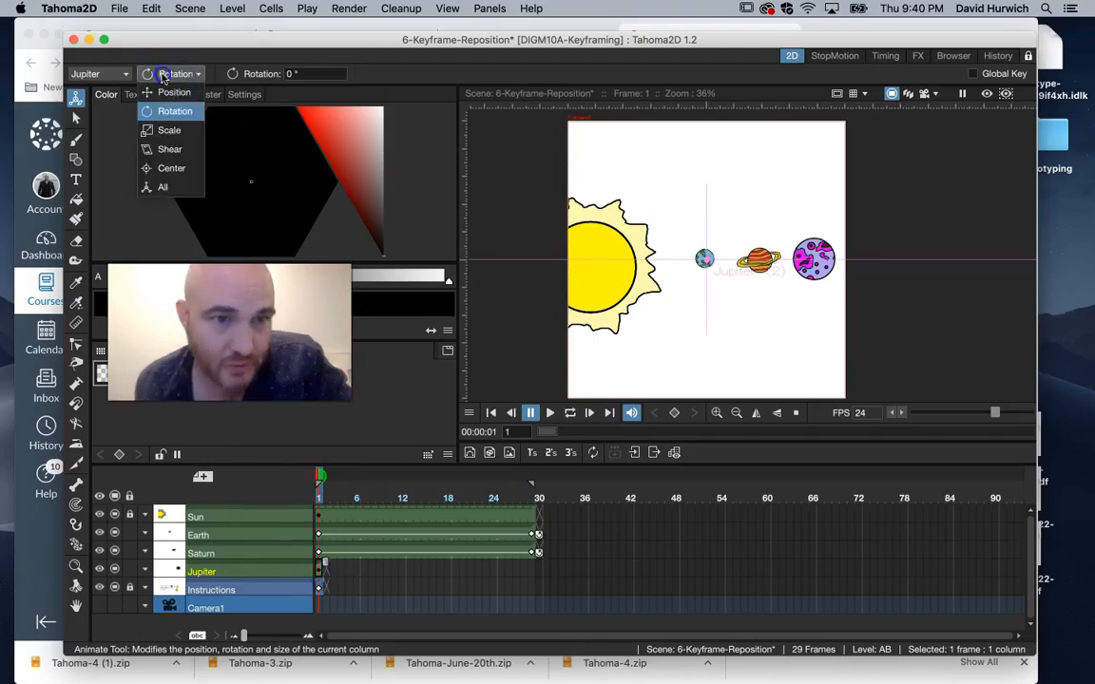
left_click(159, 162)
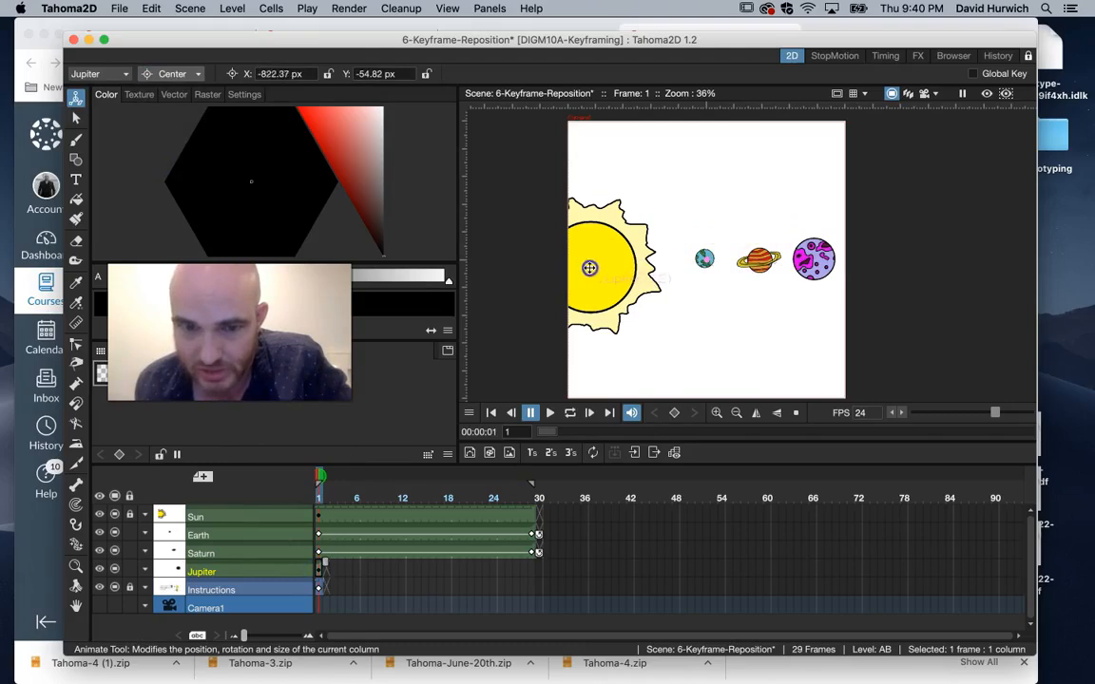
left_click_drag(325, 565, 536, 565)
Step: Keyframe Jupiter at frame 1, rotate it around the Sun to about -360° at frame 29, and scrub through the orbits
left_click(187, 74)
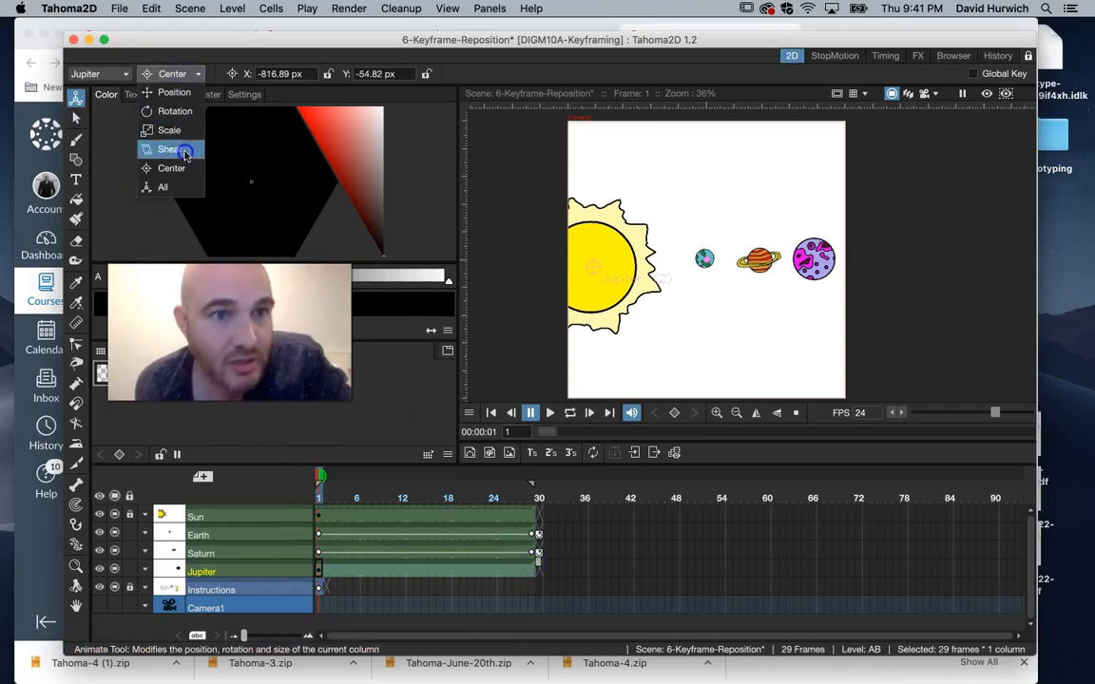
left_click(171, 111)
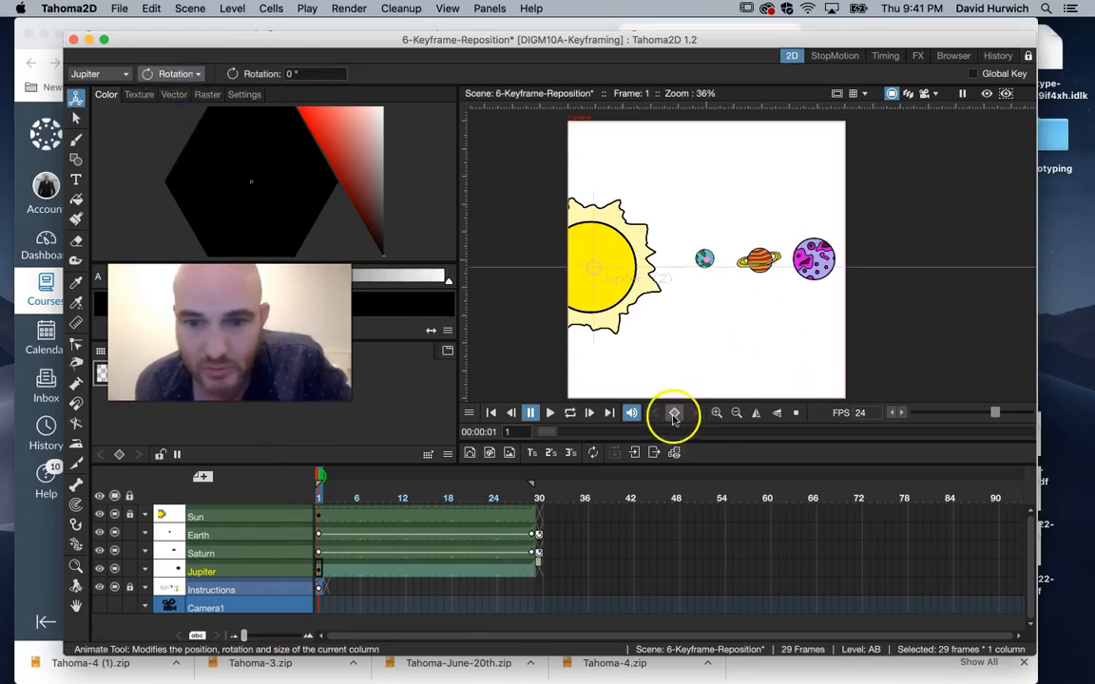
left_click(532, 498)
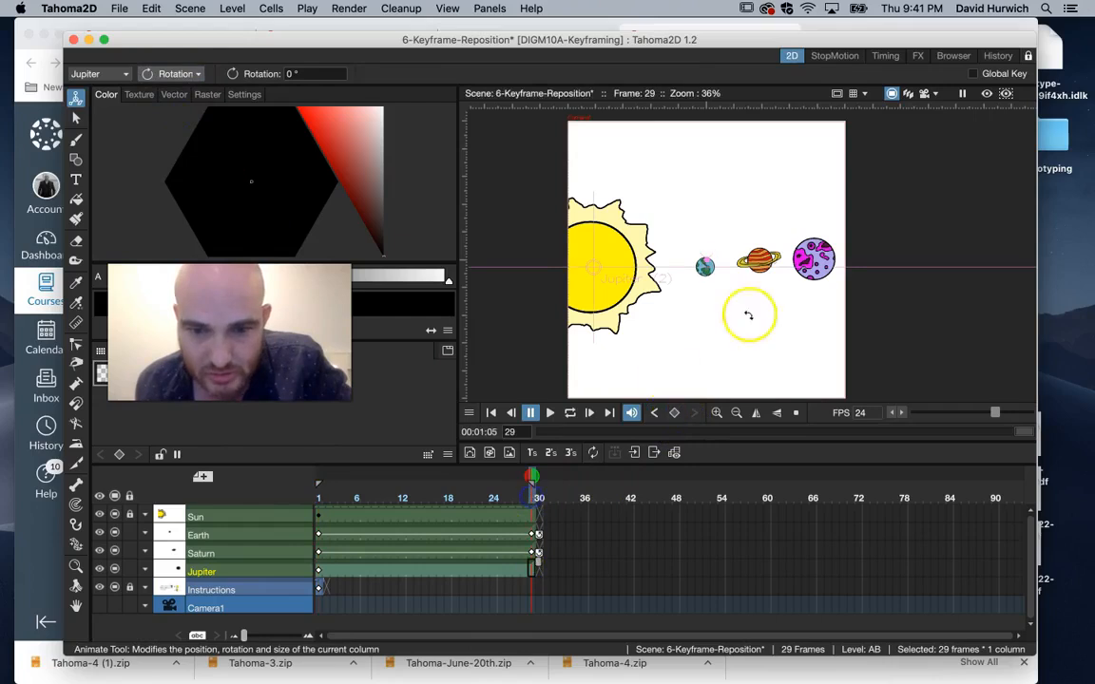
mouse_move(810, 271)
left_mouse_down()
mouse_move(748, 345)
mouse_move(453, 335)
mouse_move(620, 106)
mouse_move(831, 228)
mouse_move(822, 258)
left_mouse_up()
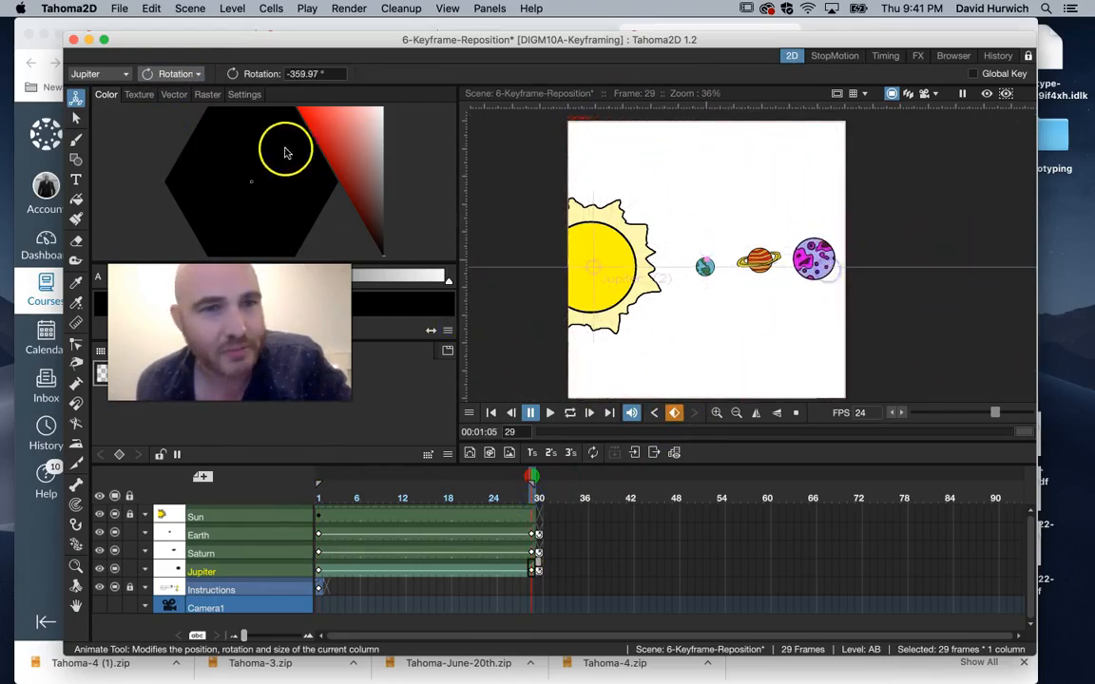
left_click_drag(319, 497, 533, 500)
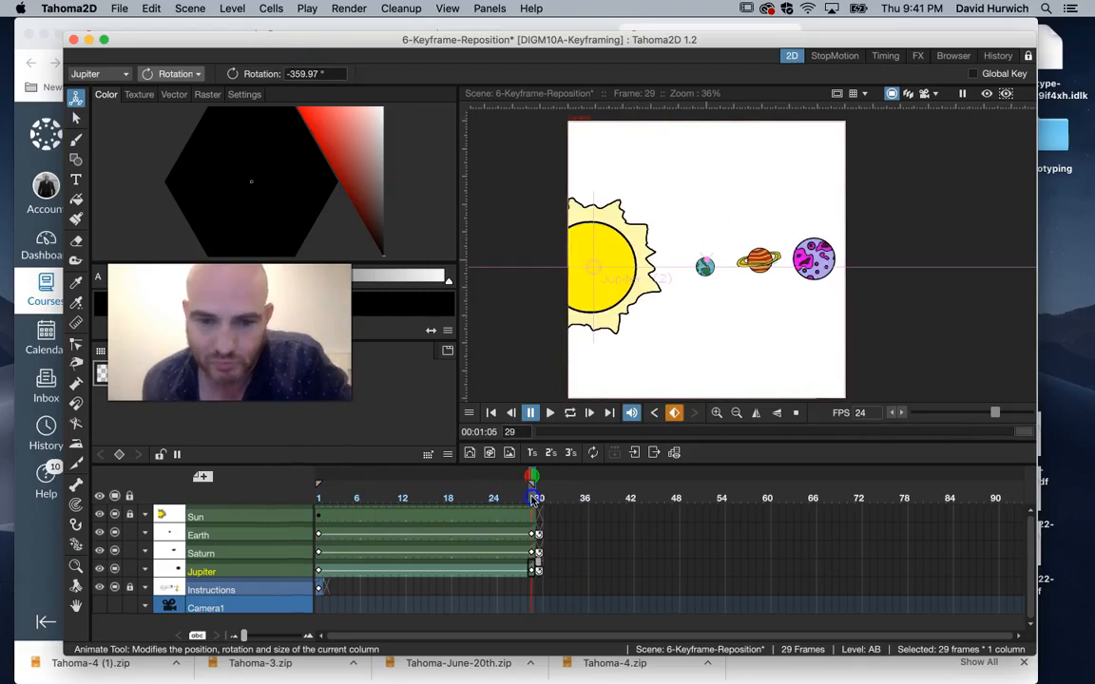
Step: Save the 6-Keyframe-Reposition scene and load the 7-Keyframe-Parts scene
key("super+s")
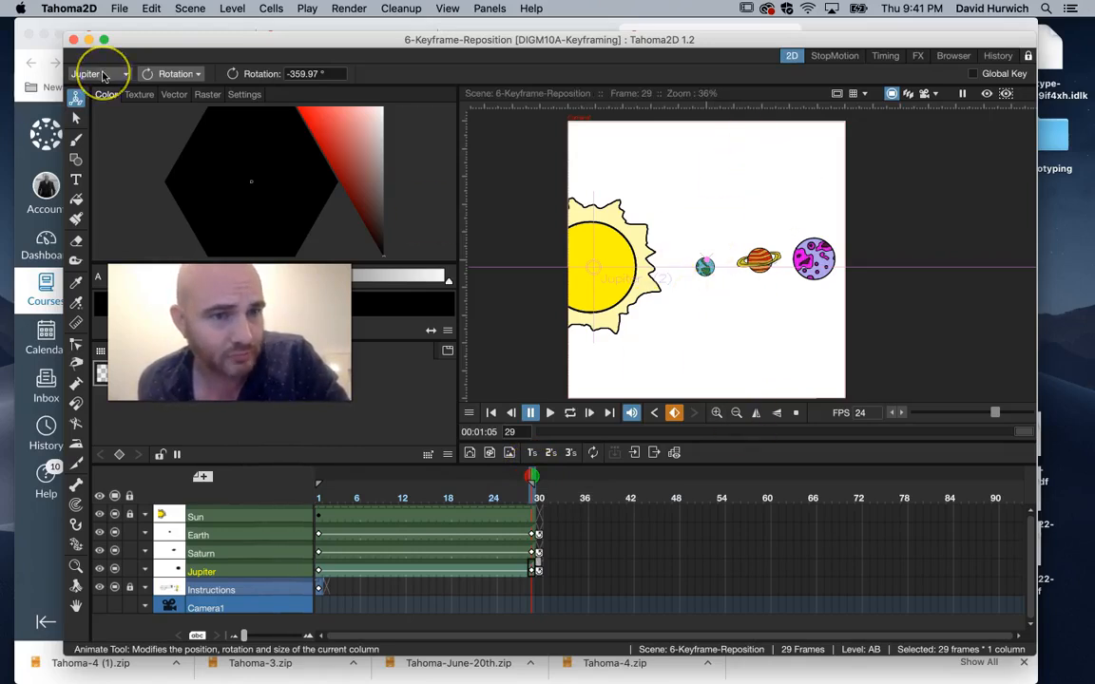
left_click(119, 9)
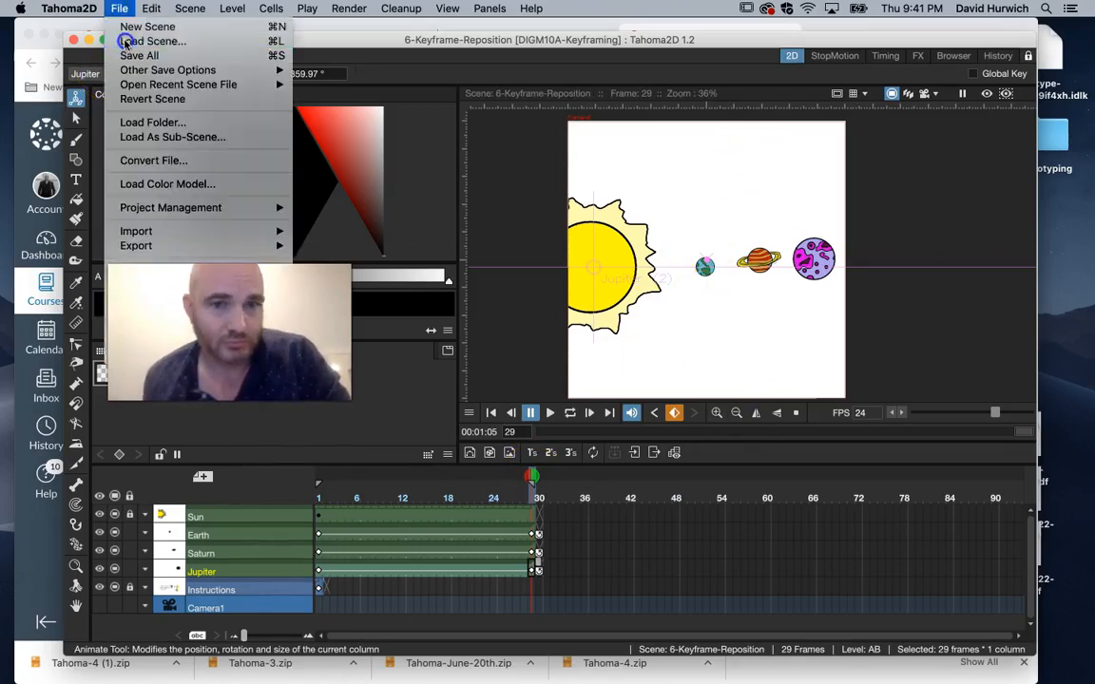
left_click(114, 41)
double_click(696, 354)
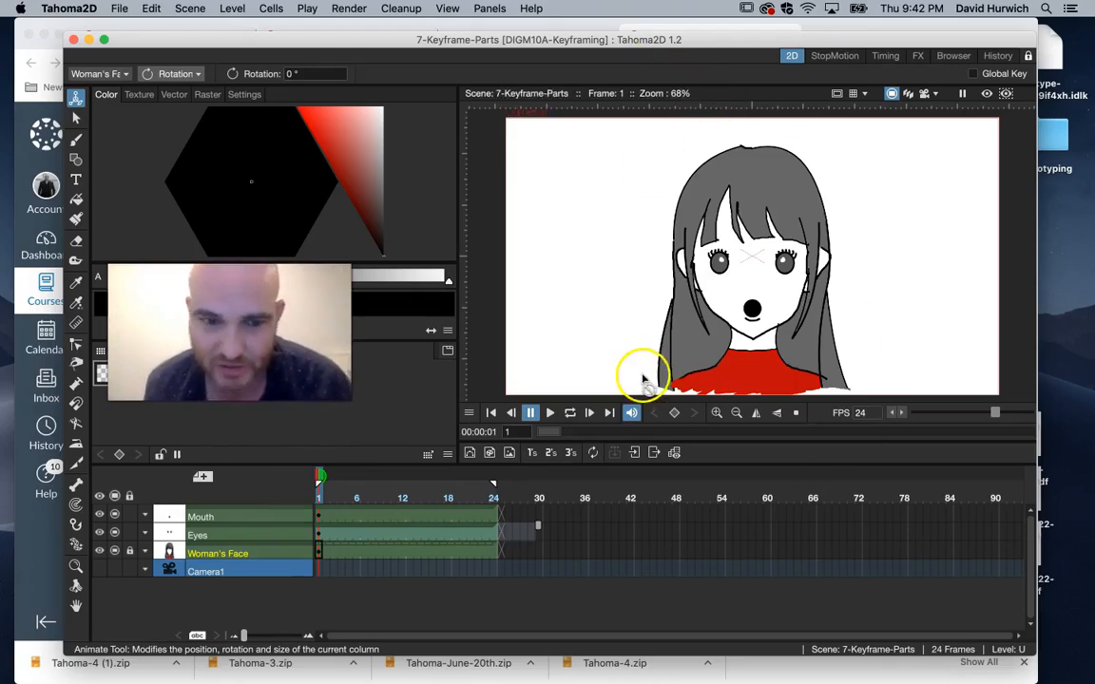
Step: Turn the Woman's Face layer's visibility off and back on
left_click(114, 552)
left_click(114, 552)
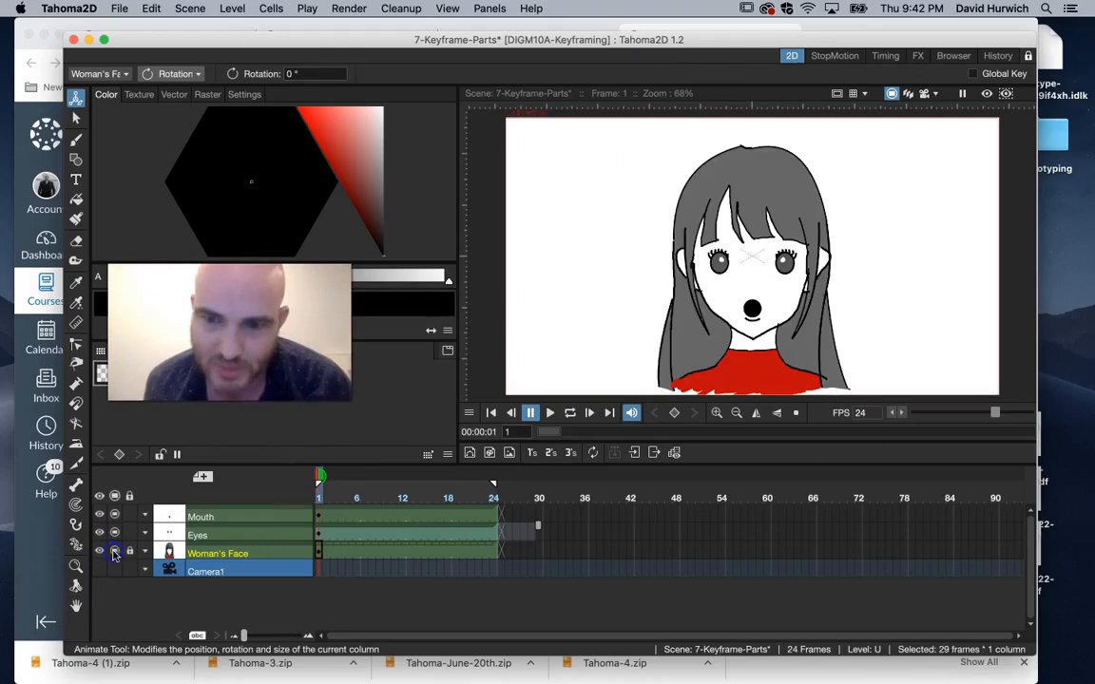
Step: Toggle the Mouth and Eyes layers' visibility off and back on to identify the drawing on each
left_click(115, 516)
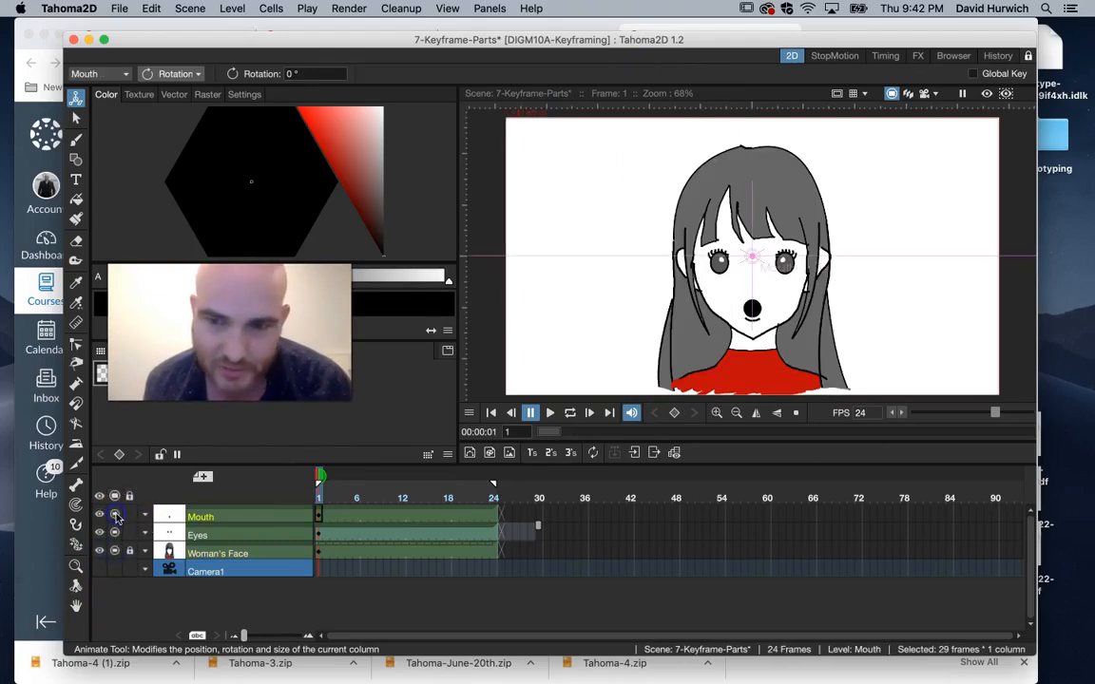
left_click(115, 535)
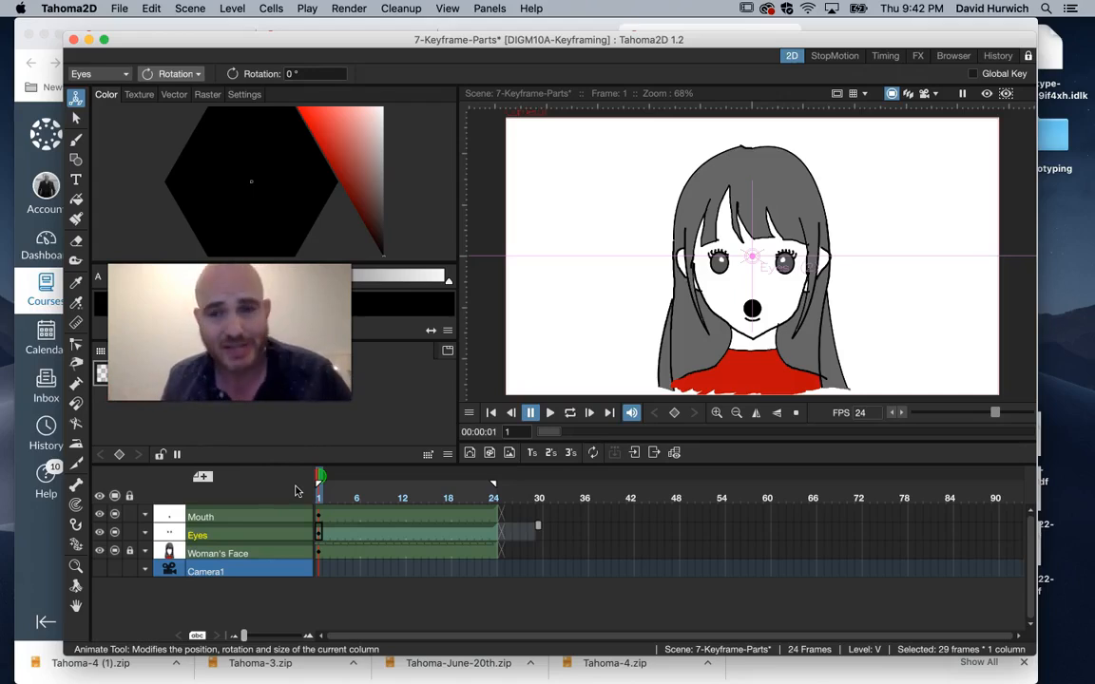
Step: Animate the Eyes layer's scale with keyframes: 100% at frame 1, enlarged at frame 12, and about 85% at frame 24
left_click(320, 528)
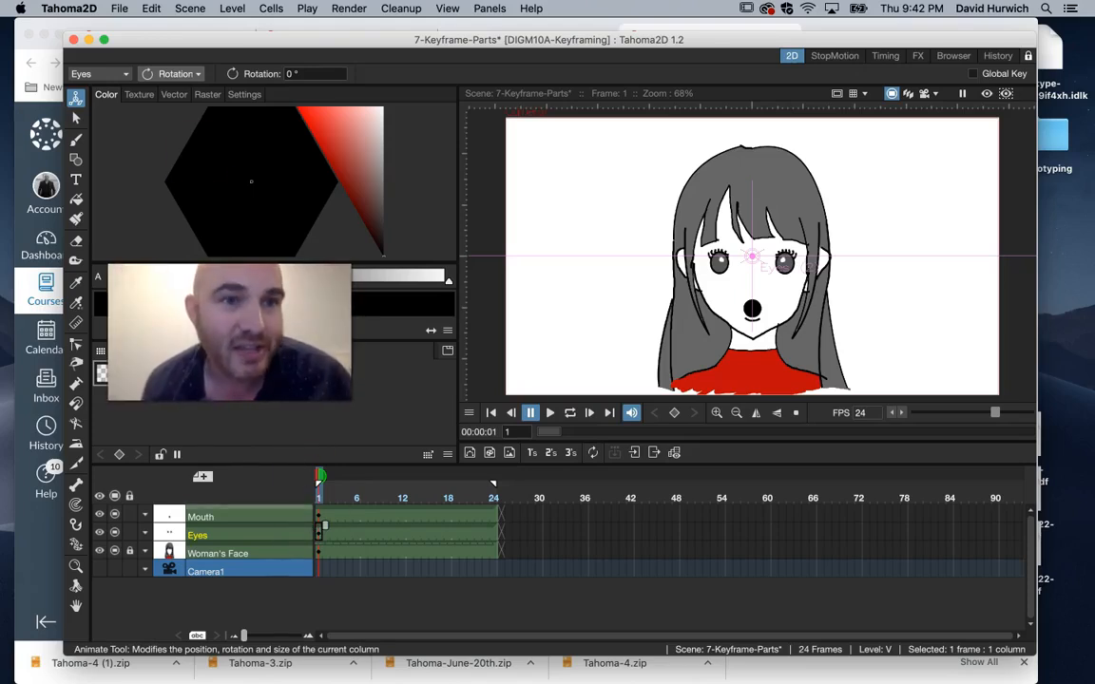
left_click(176, 73)
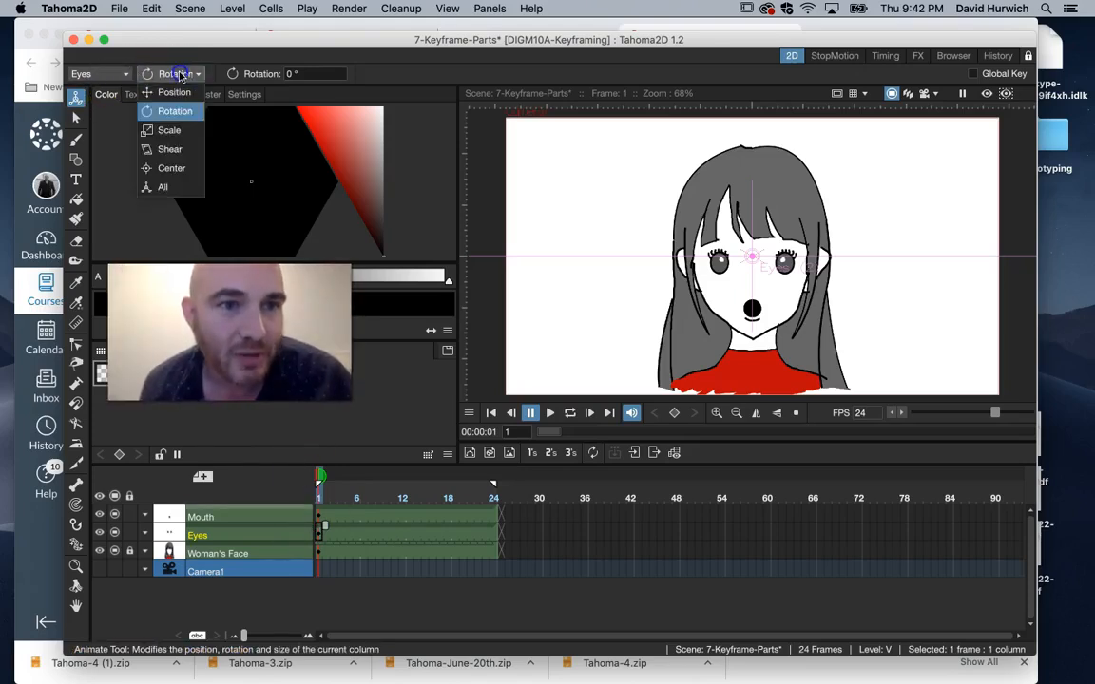
left_click(184, 130)
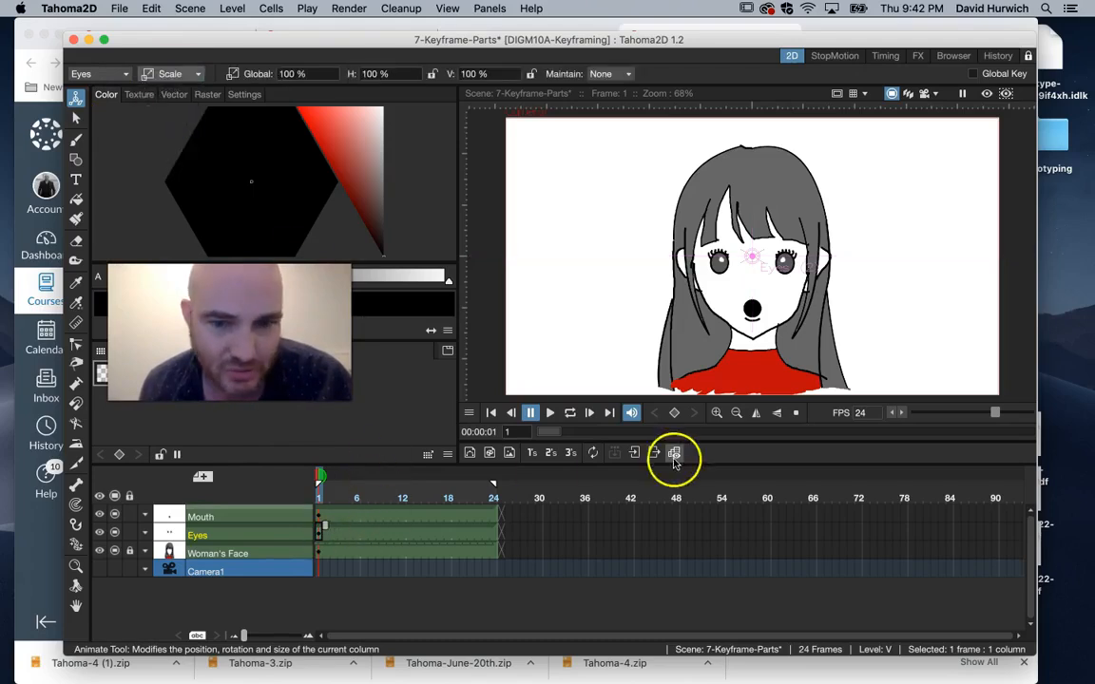
left_click(674, 412)
left_click_drag(351, 496, 400, 493)
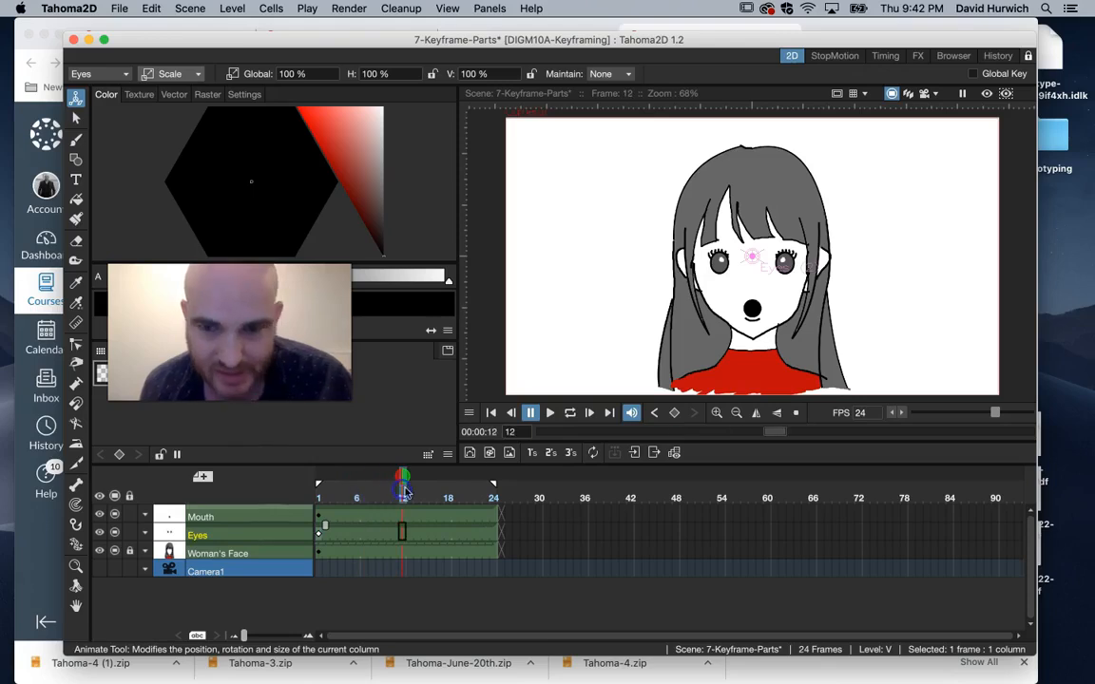
mouse_move(719, 259)
left_mouse_down()
mouse_move(699, 238)
mouse_move(722, 267)
left_mouse_up()
left_click(493, 496)
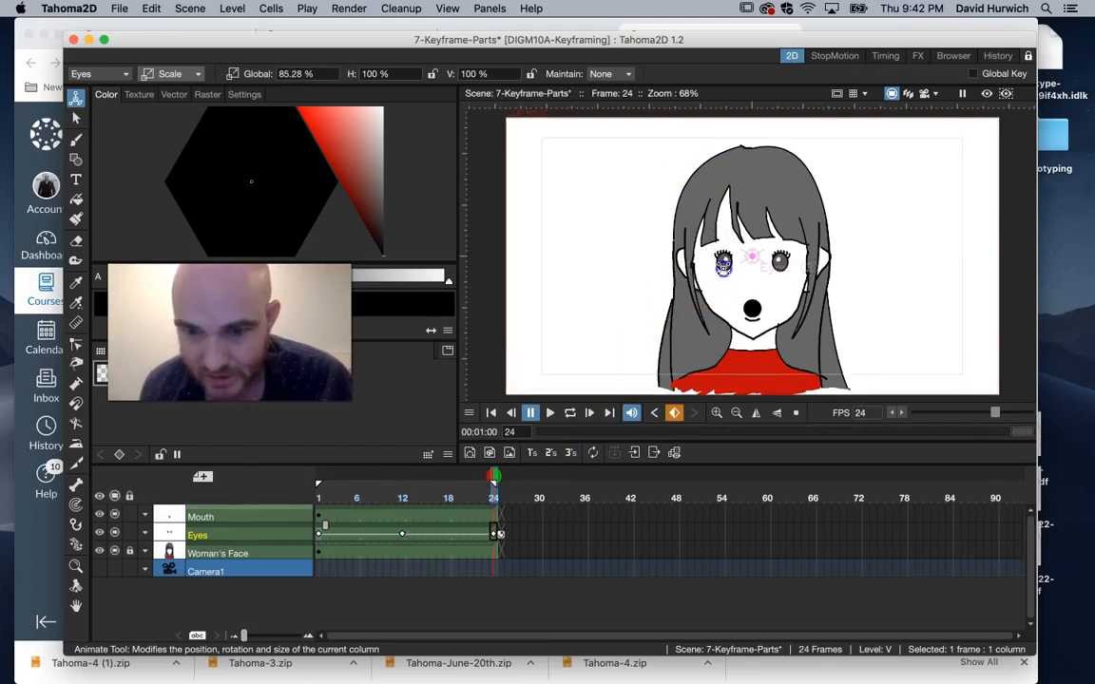
Step: Play the eye animation in a loop from frame 1, then stop the playback
left_click(321, 490)
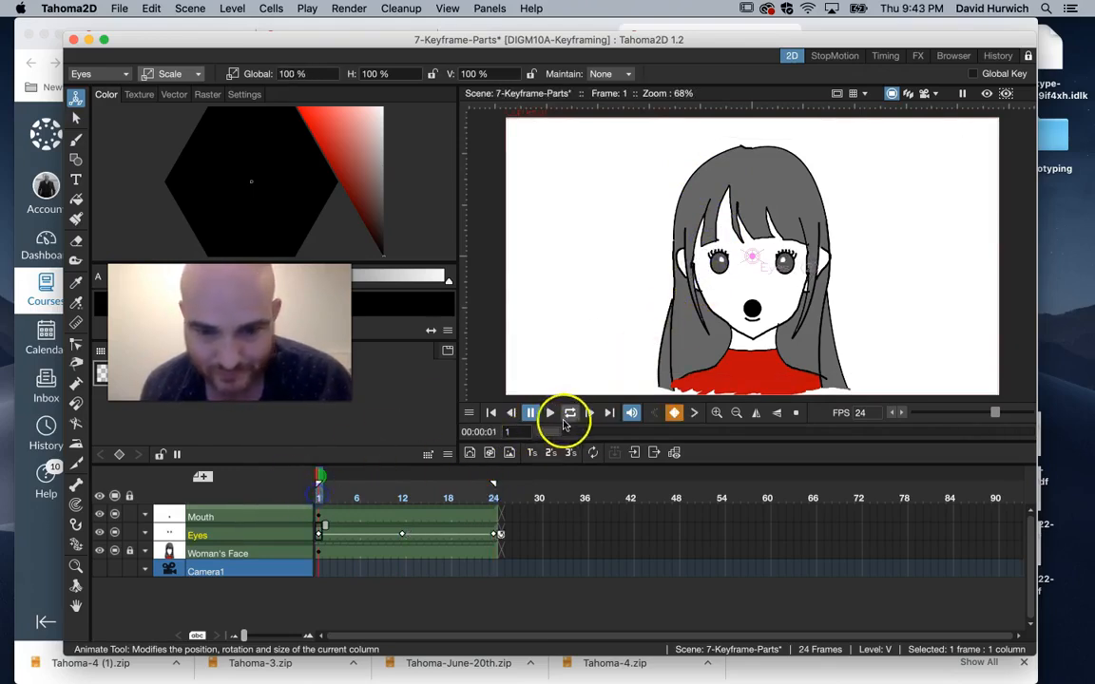
left_click(567, 418)
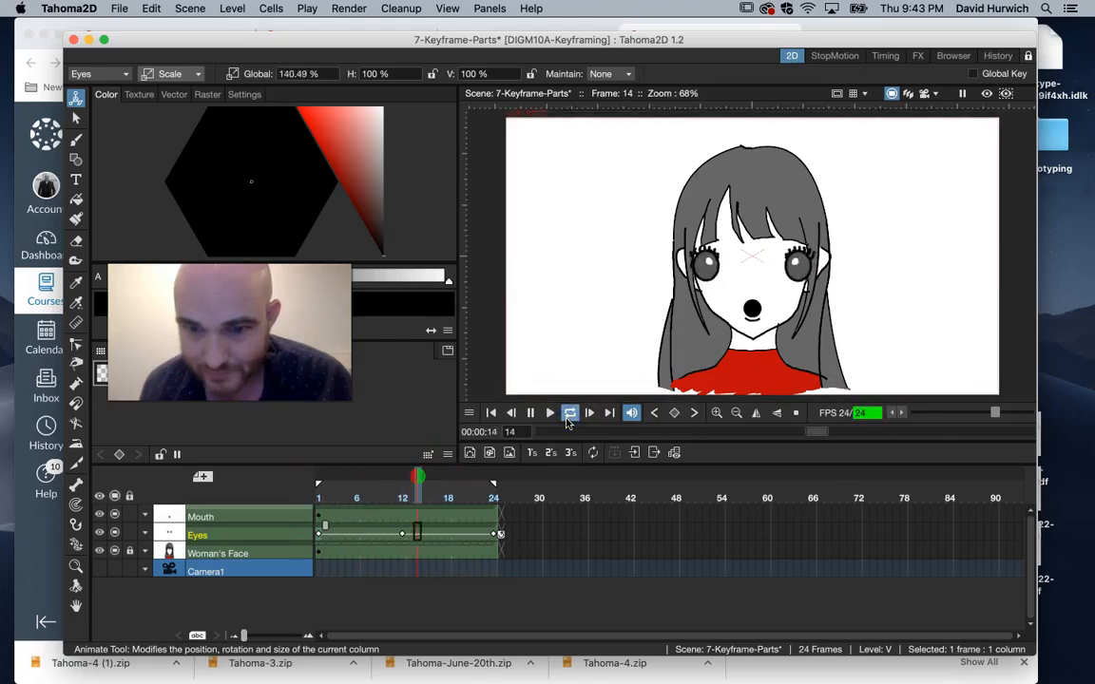
left_click(567, 419)
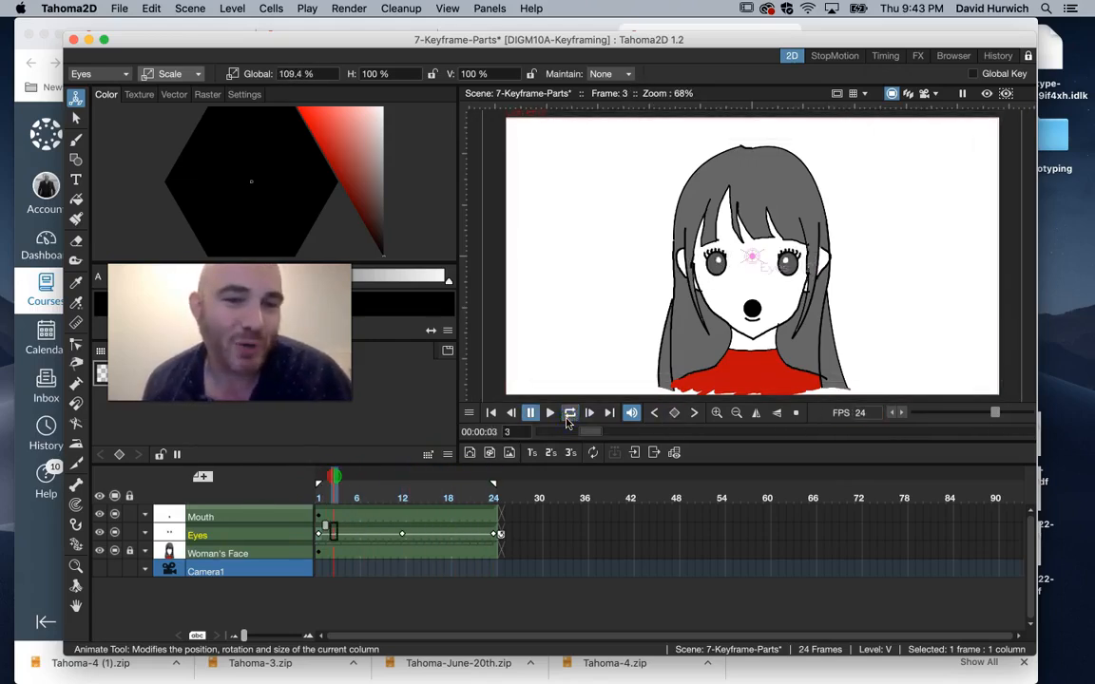
left_click(567, 419)
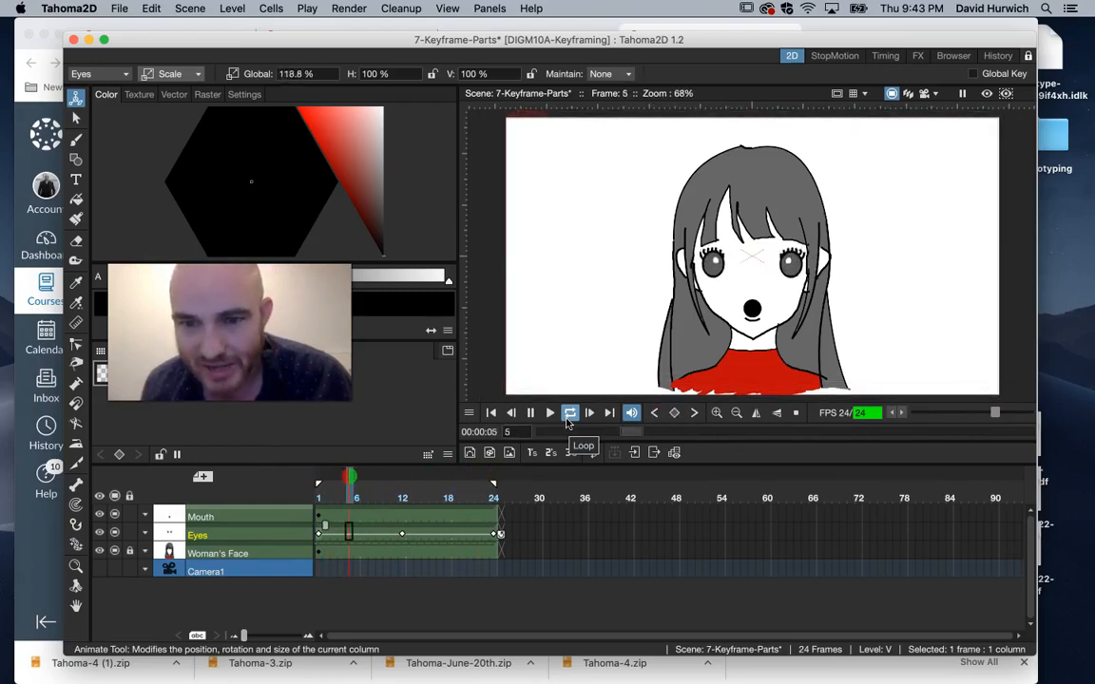
left_click(570, 413)
Step: Animate the Mouth layer's position: keyframe it at frame 1, raise it at frame 12, and lower it to about Y -3 px at frame 24
left_click(320, 513)
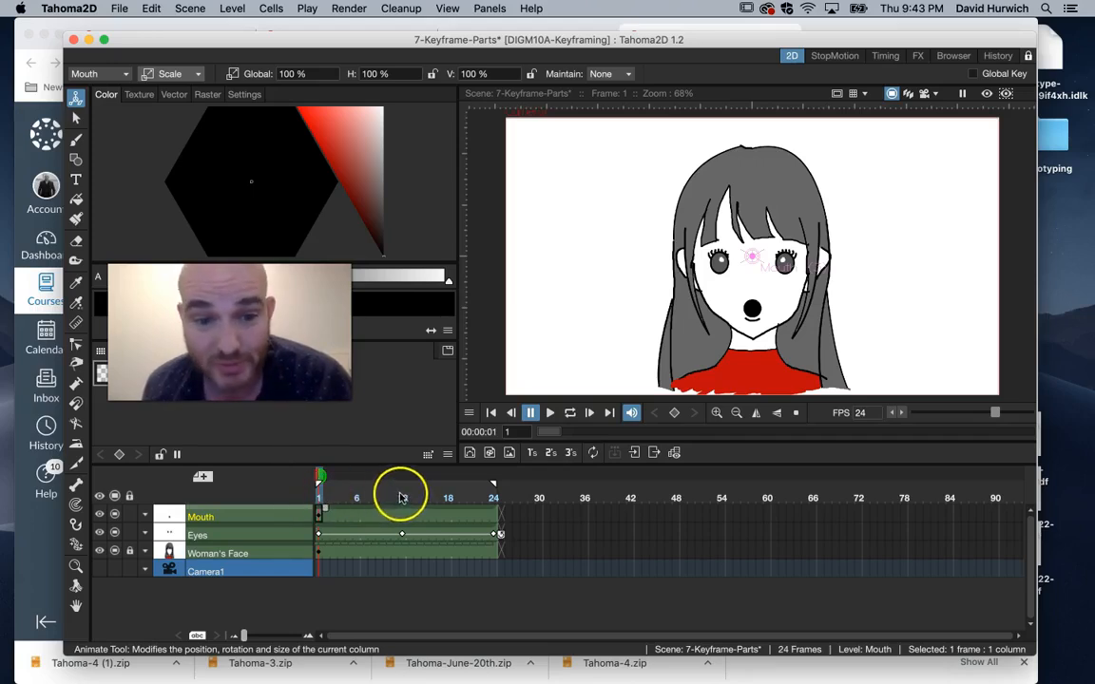
left_click(195, 74)
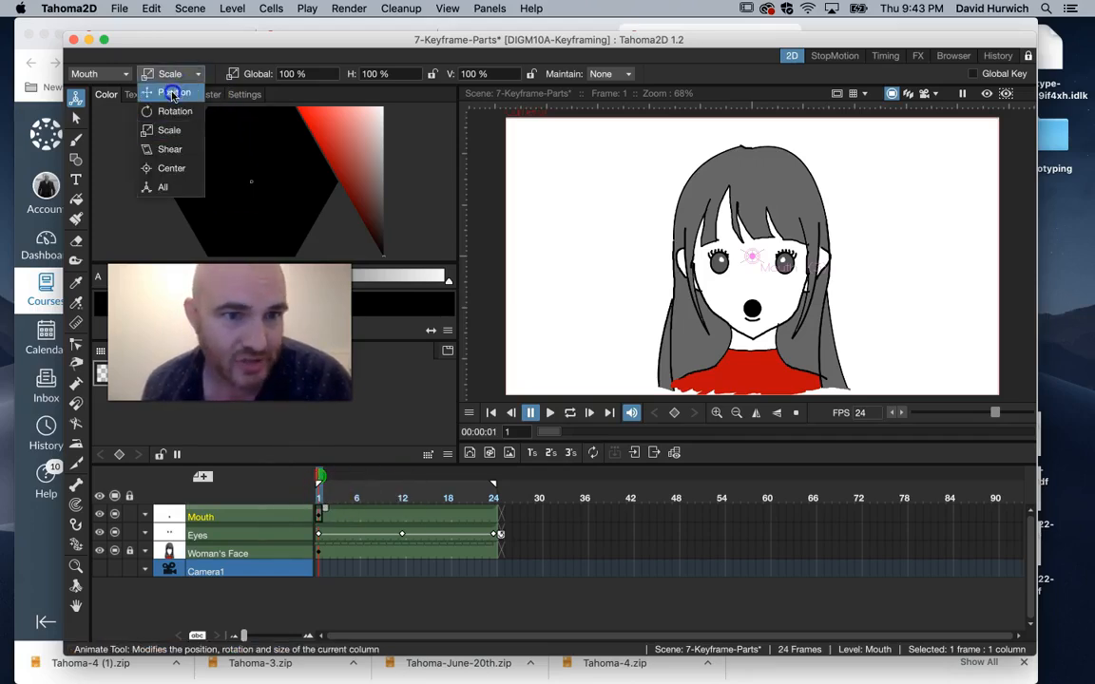
left_click(176, 98)
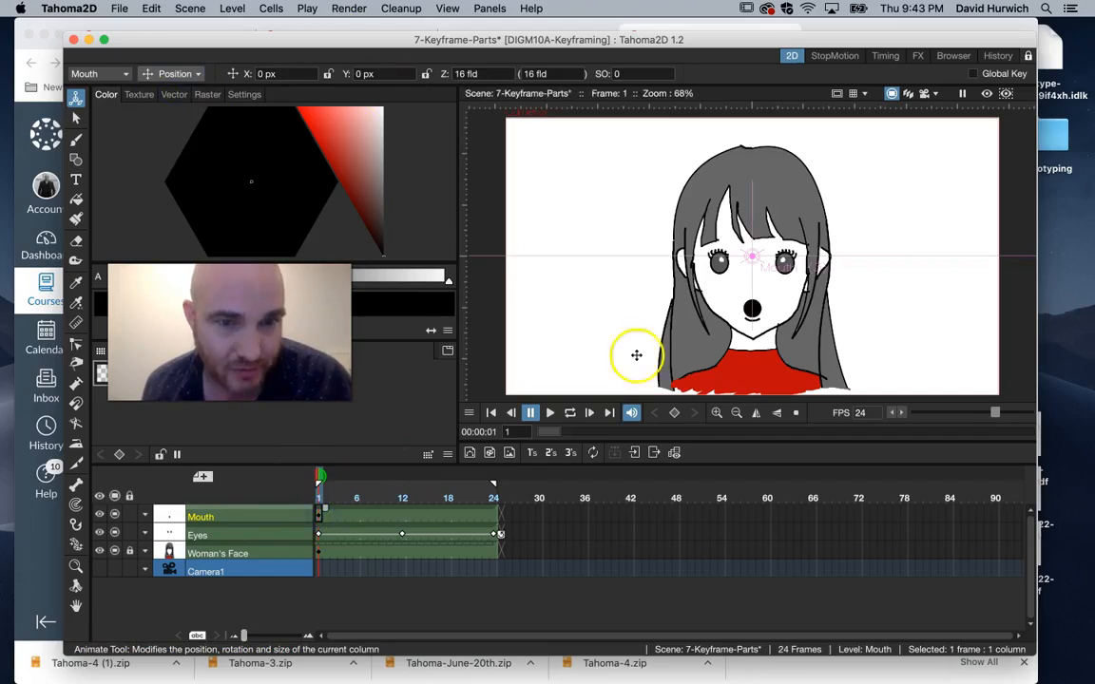
left_click(674, 412)
left_click(403, 498)
left_click_drag(751, 309, 752, 304)
left_click_drag(465, 500, 494, 498)
left_click_drag(738, 303, 739, 313)
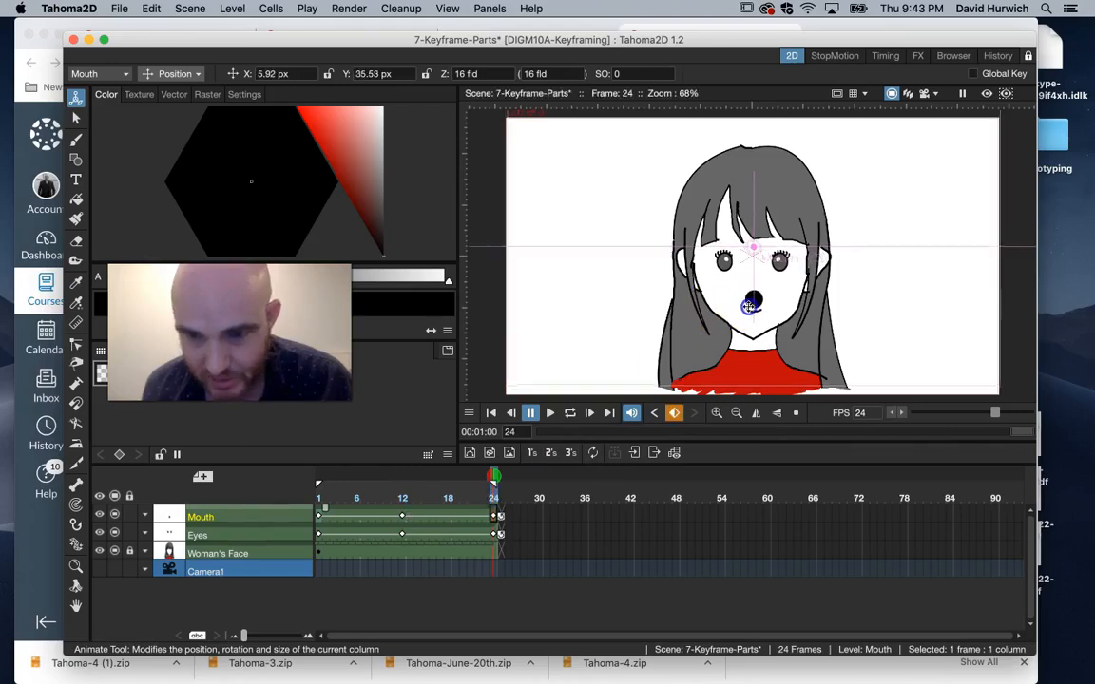
Step: Loop the combined eye and mouth animation from frame 1 and stop it
left_click(318, 498)
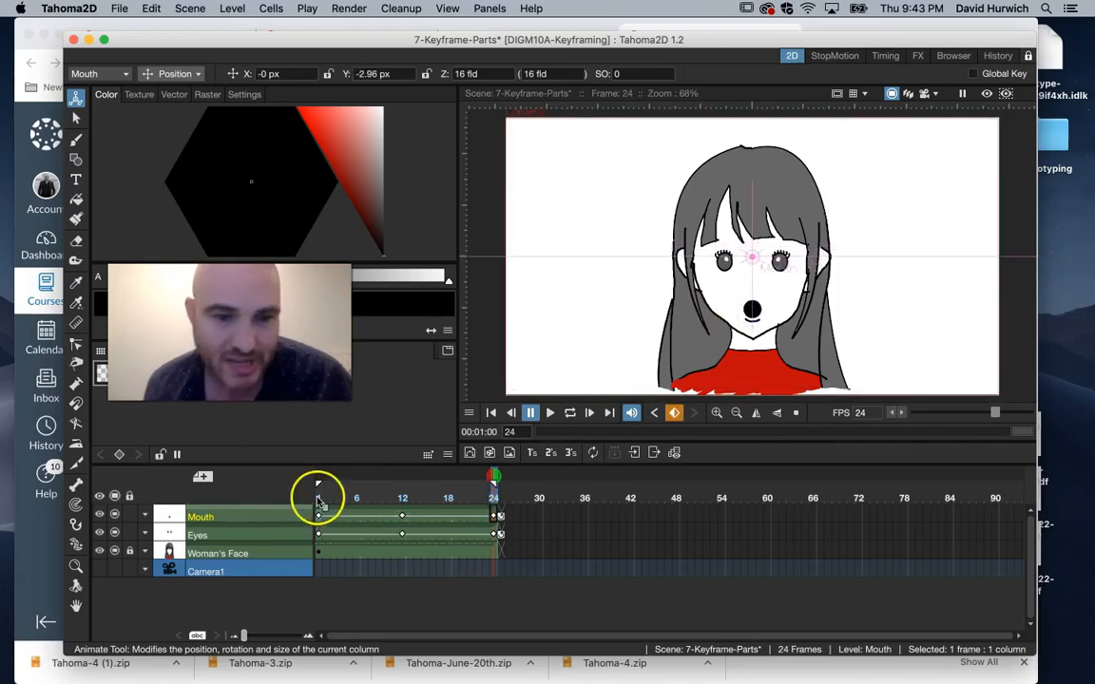
left_click(572, 415)
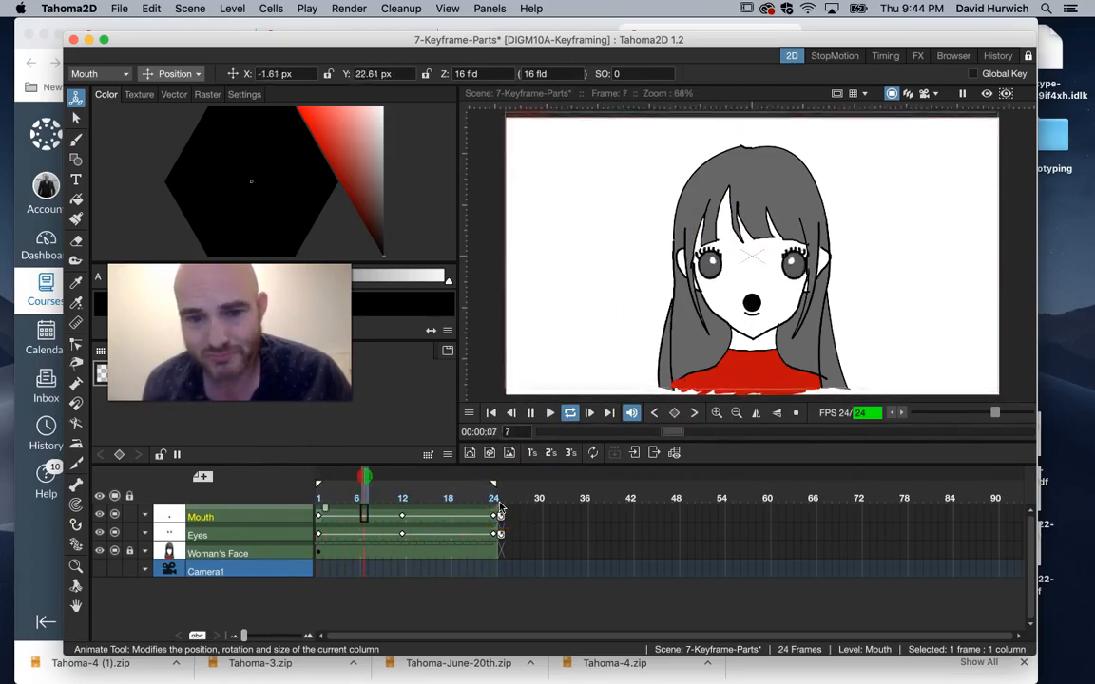
left_click(530, 412)
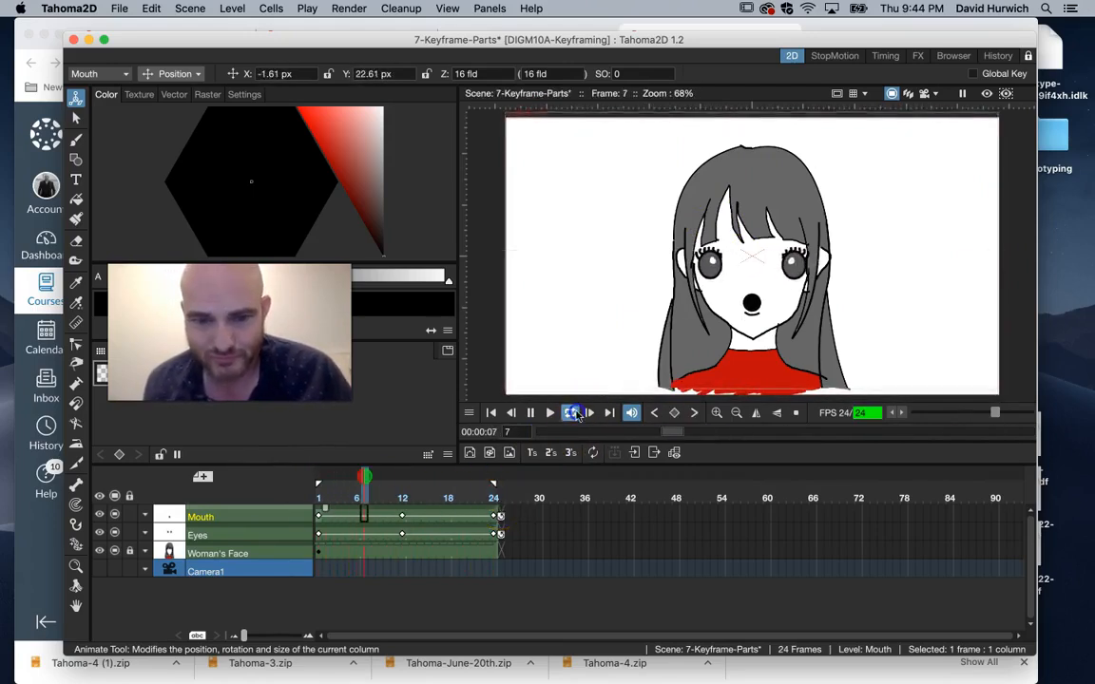
Step: Load the 8-Keyframe-Parts-2 scene
left_click(119, 7)
left_click(121, 39)
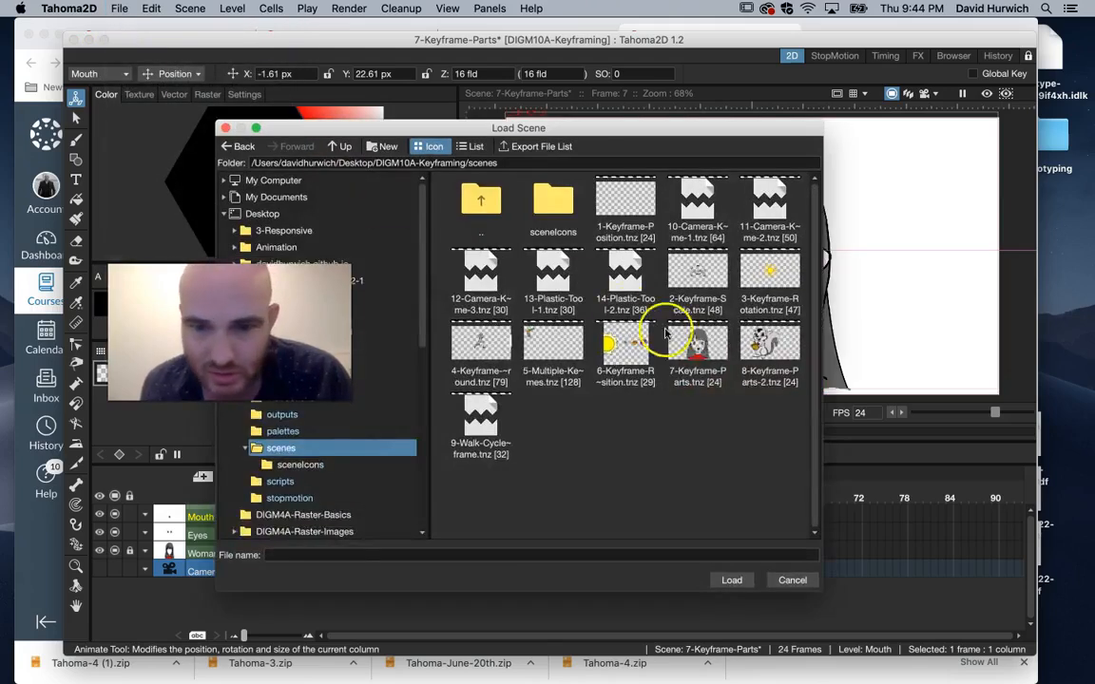
double_click(770, 347)
left_click(423, 363)
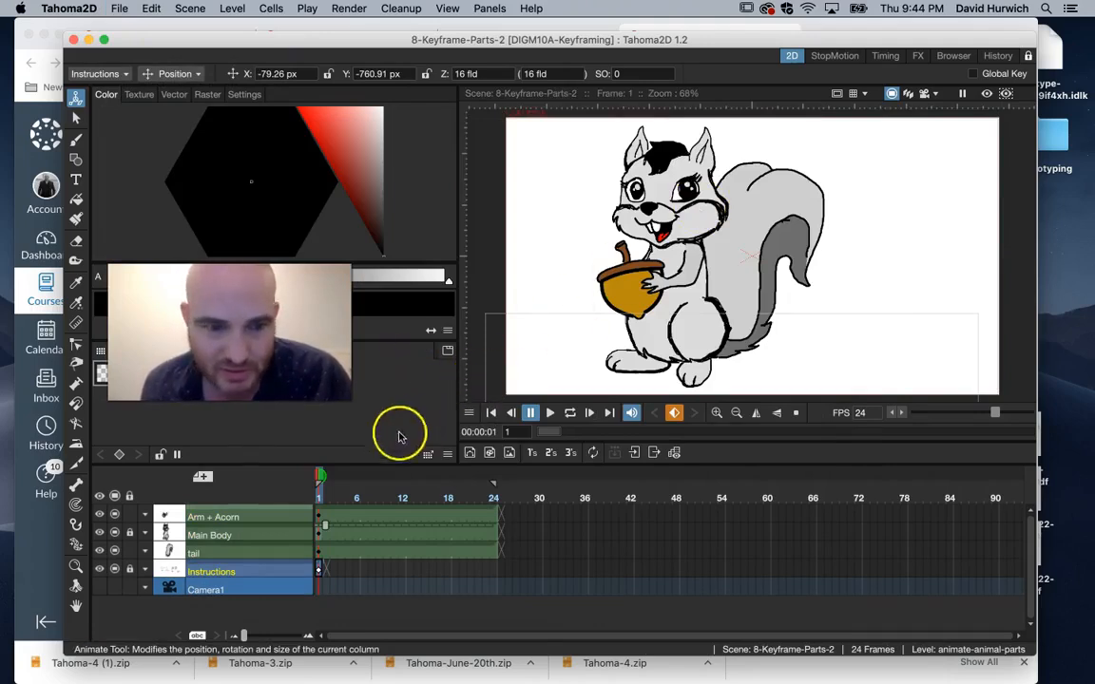
Step: Hide and reshow the Arm + Acorn, Main Body and tail layers one by one to inspect the squirrel's parts
left_click(115, 516)
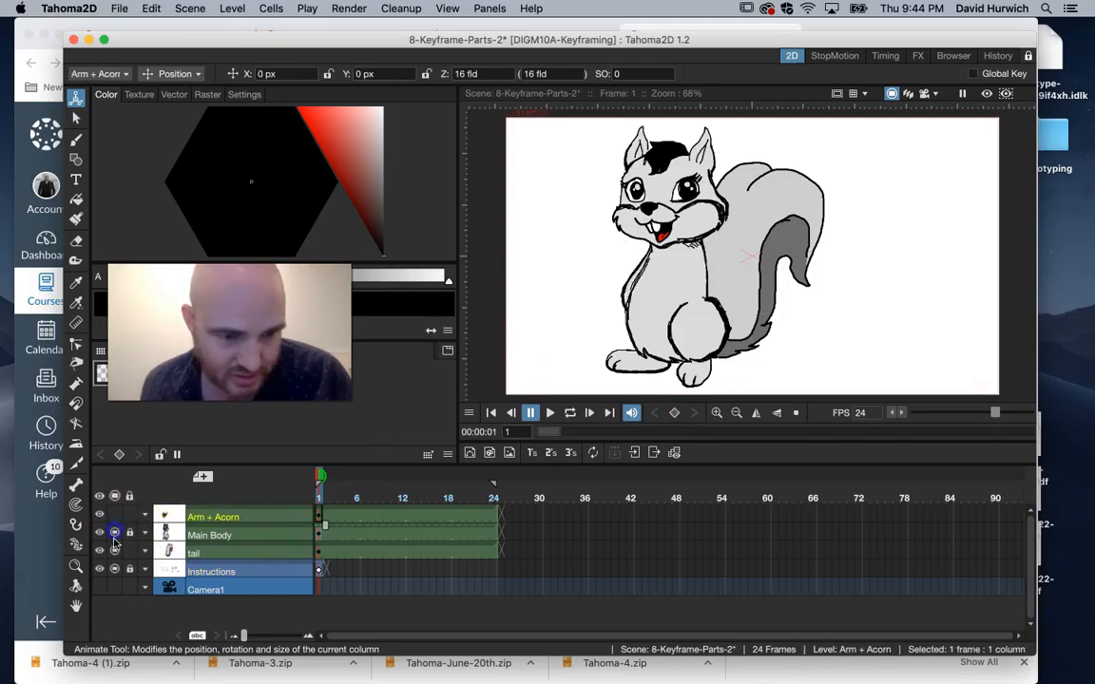
left_click(115, 535)
left_click(115, 553)
left_click(115, 517)
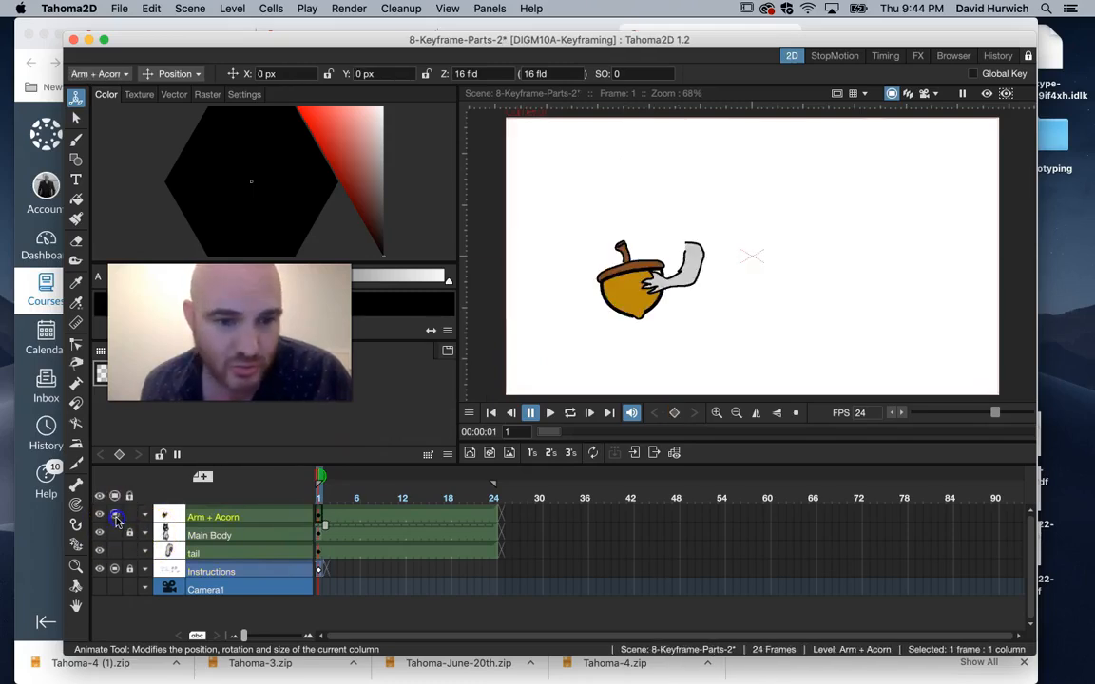
left_click(115, 516)
left_click(115, 534)
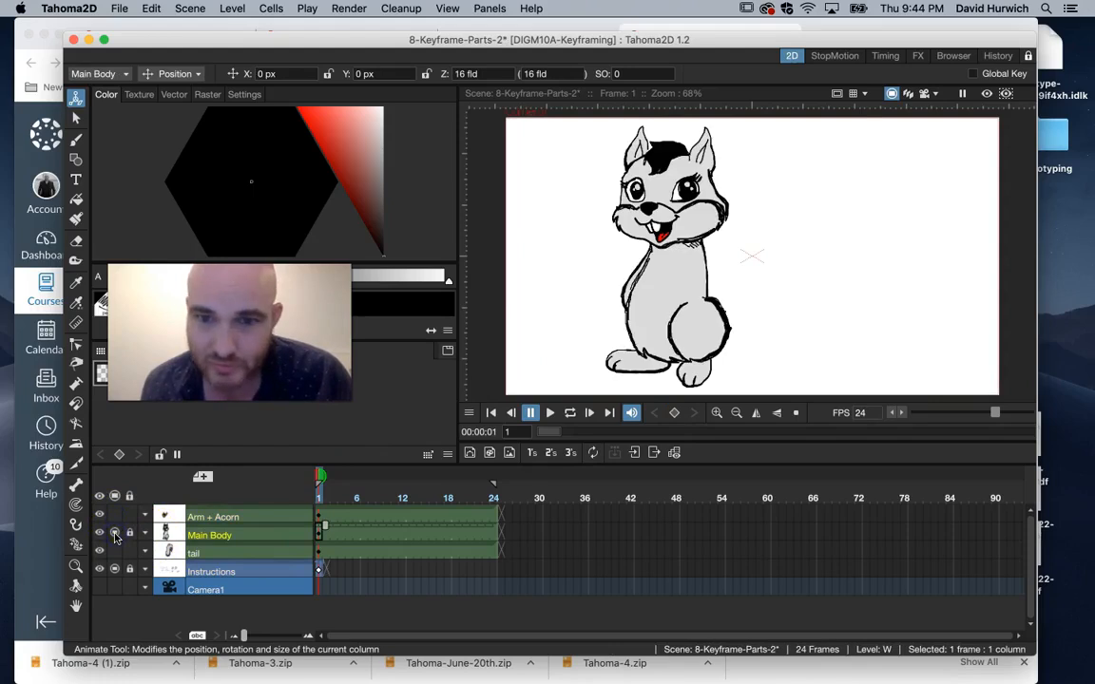
left_click(115, 517)
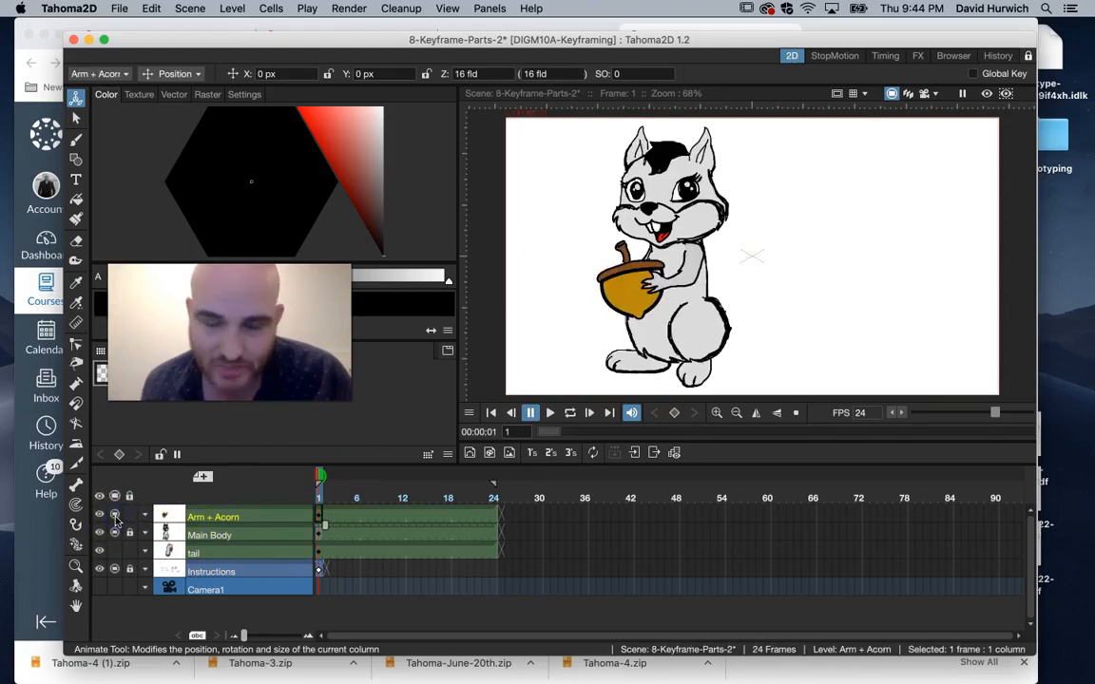
left_click(115, 552)
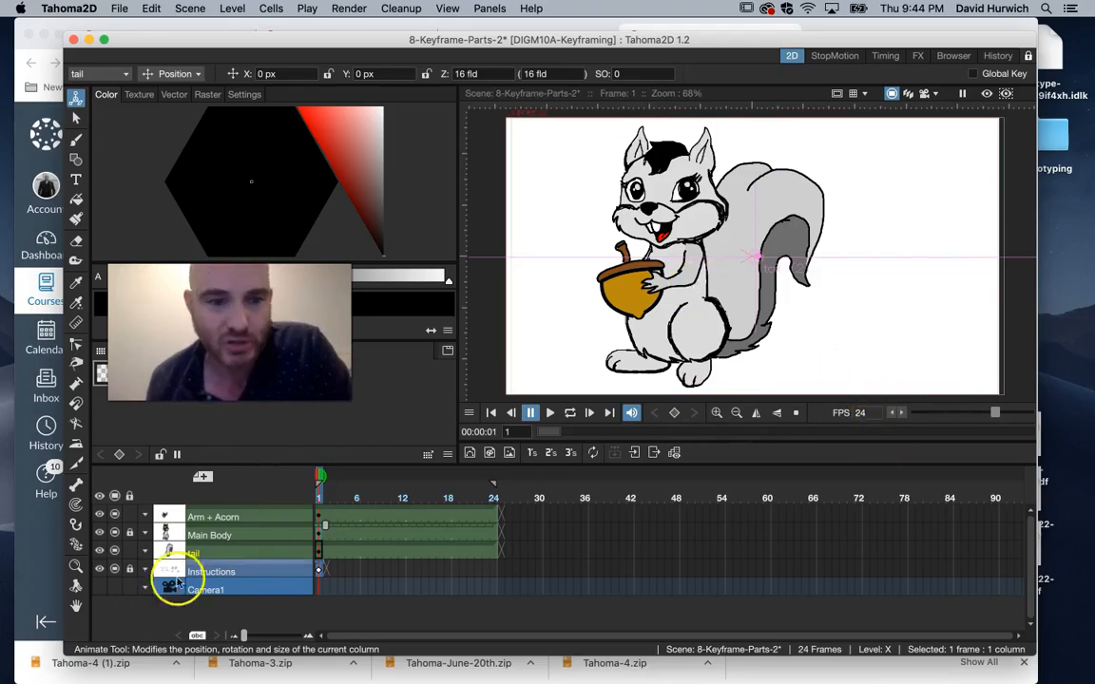
Step: Toggle the visibility of the movable Arm + Acorn and tail layers off and back on
left_click(116, 516)
left_click(116, 515)
left_click(116, 516)
left_click(116, 516)
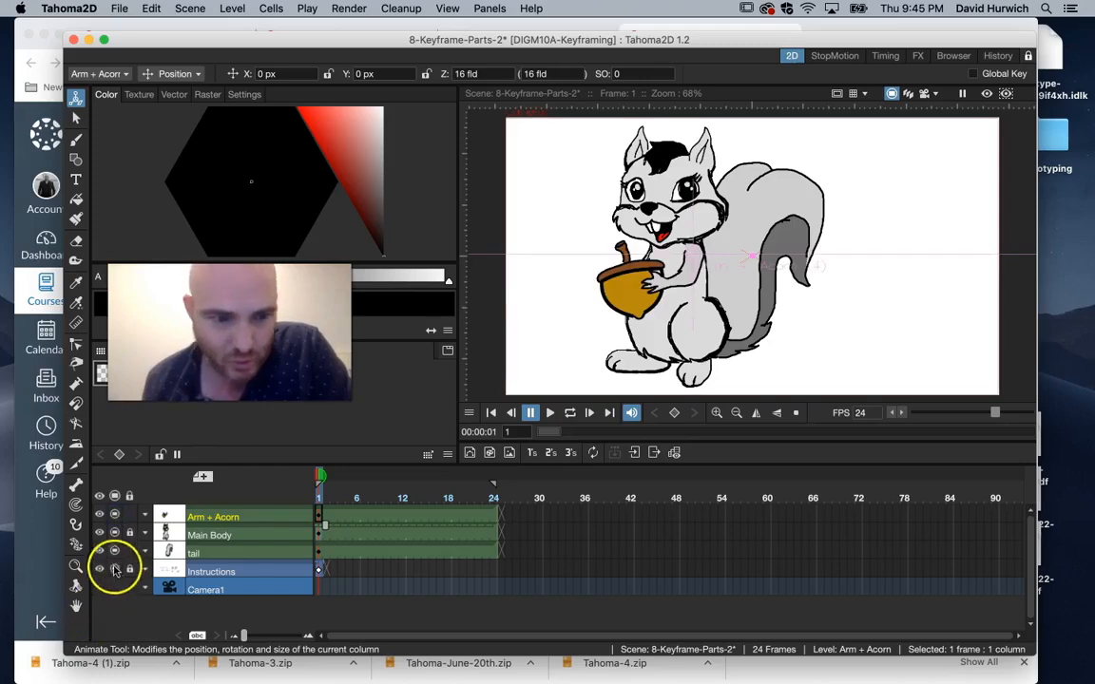
left_click(114, 553)
left_click(114, 553)
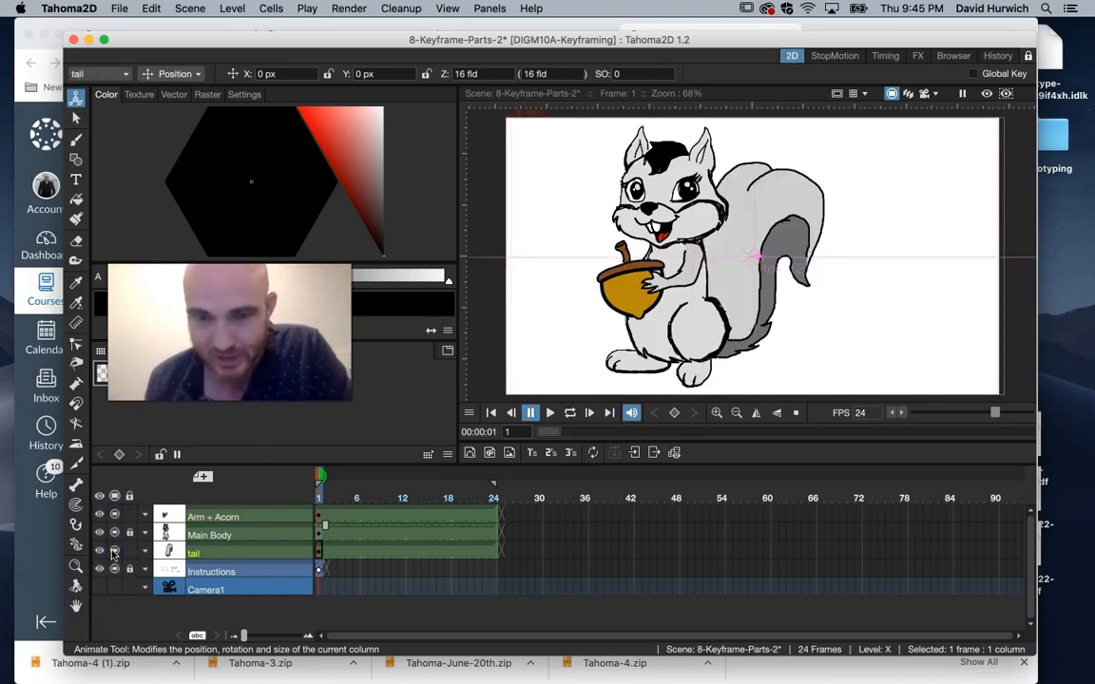
Step: Try scaling the Arm + Acorn layer down to about 96% at frame 1
left_click(298, 513)
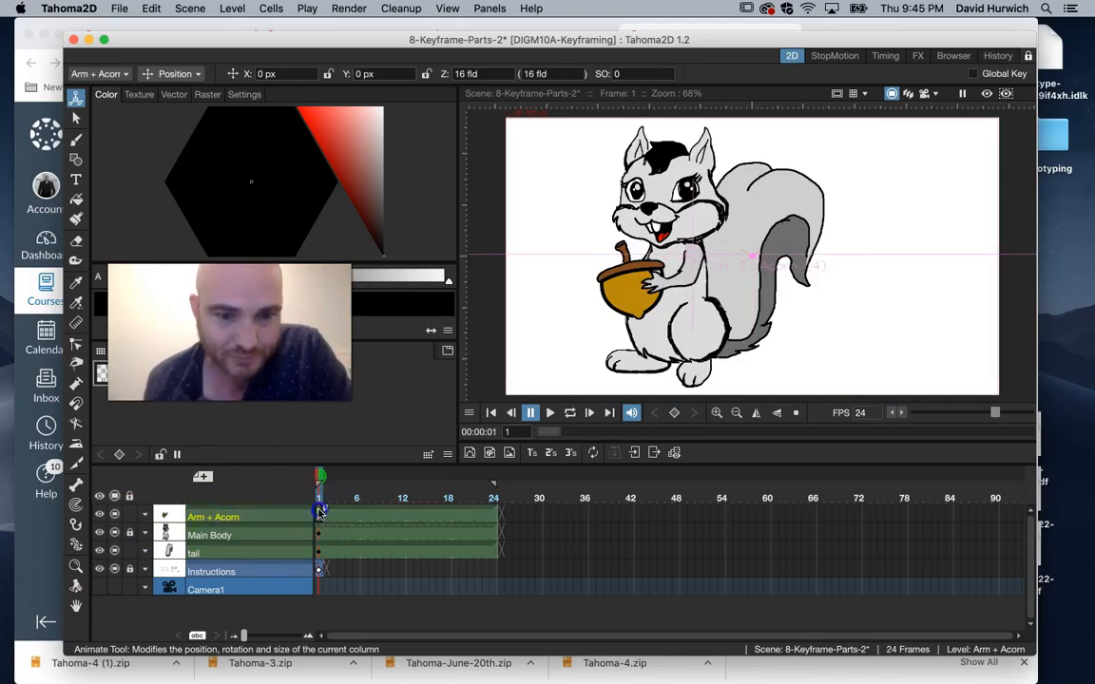
left_click(320, 512)
left_click(714, 225)
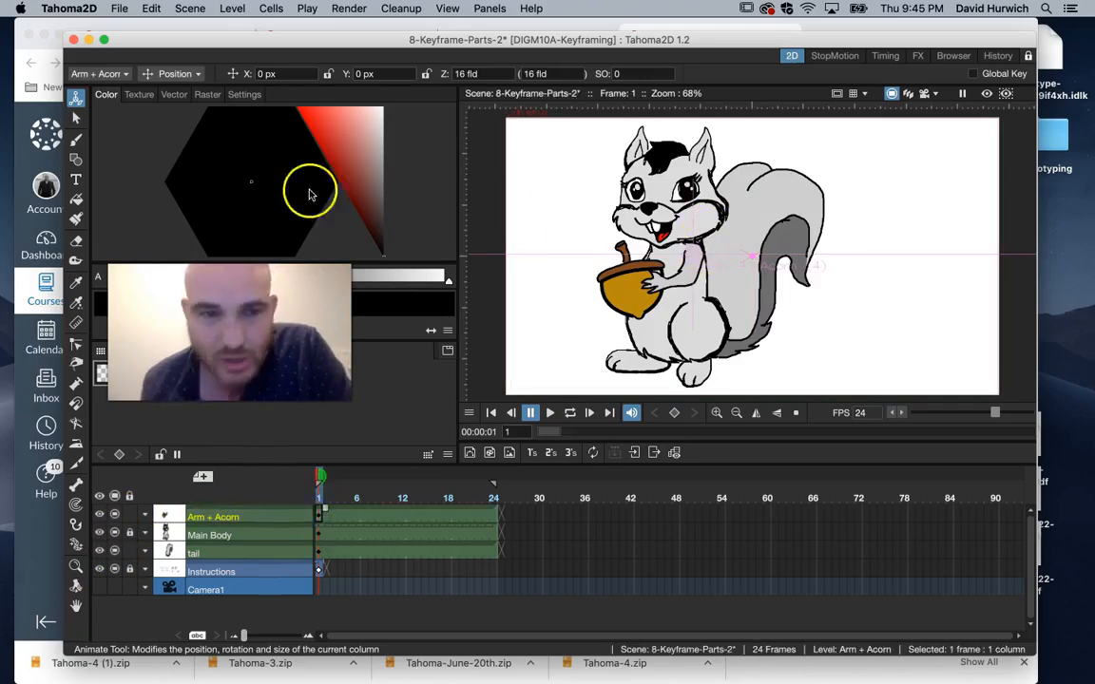
left_click(173, 74)
left_click(170, 129)
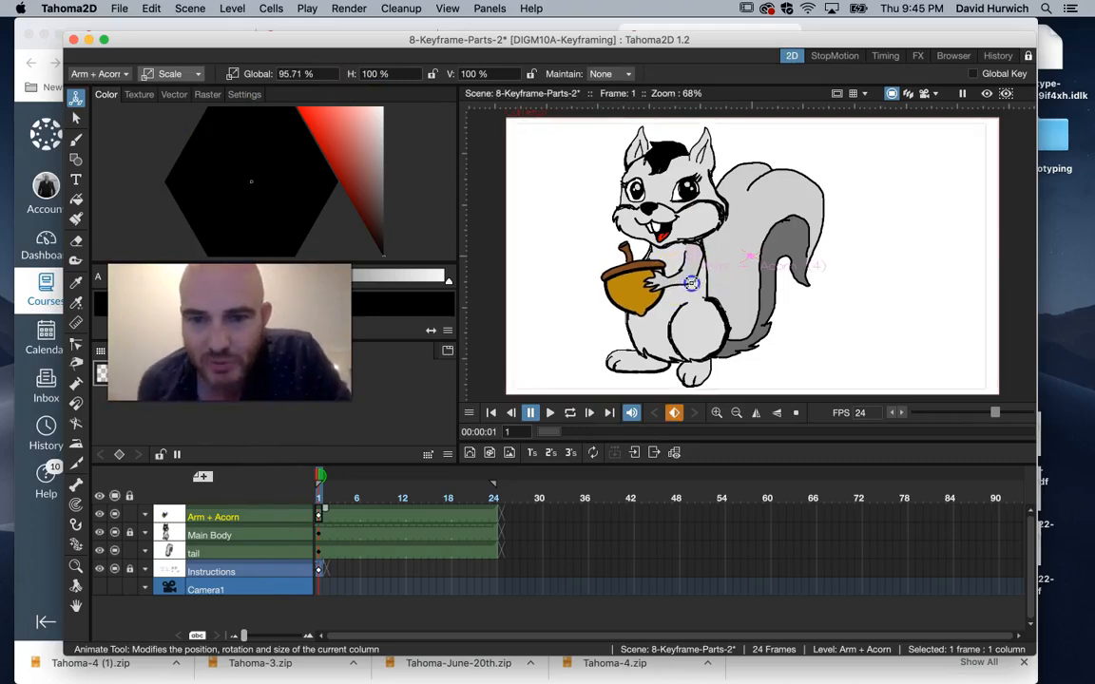
Step: Switch the Animate tool to Rotation, try rotating the Arm + Acorn layer at frame 1, and reset its keyframe to 0°
left_click(172, 74)
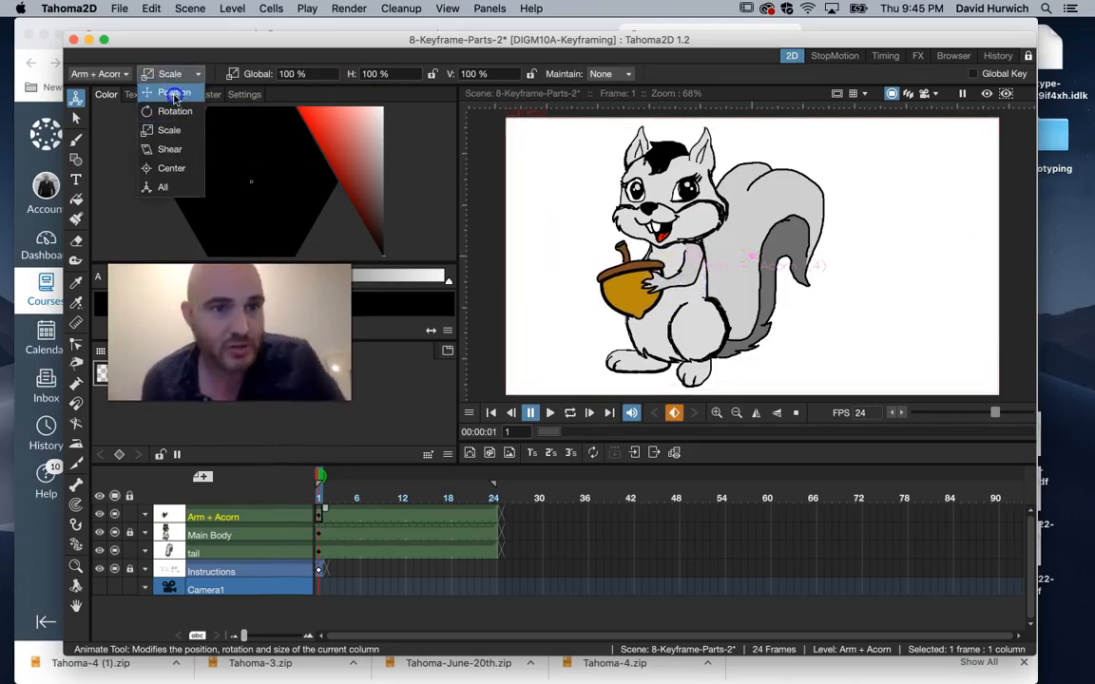
left_click(181, 107)
mouse_move(646, 274)
left_mouse_down()
mouse_move(635, 317)
mouse_move(666, 304)
mouse_move(643, 288)
left_mouse_up()
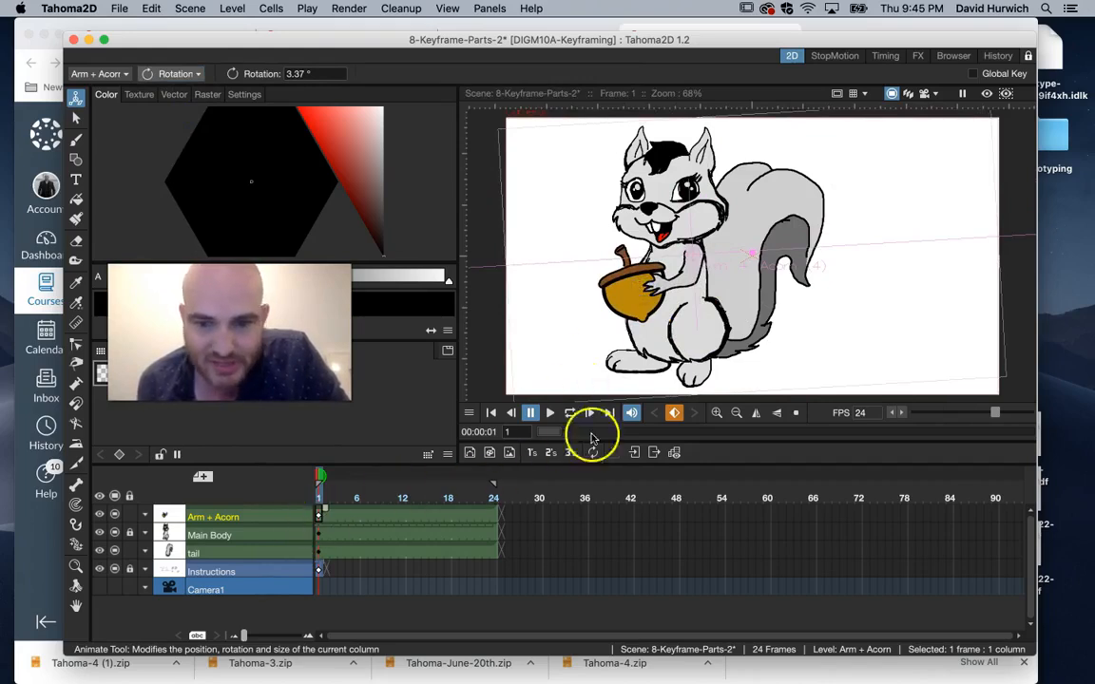
left_click(673, 415)
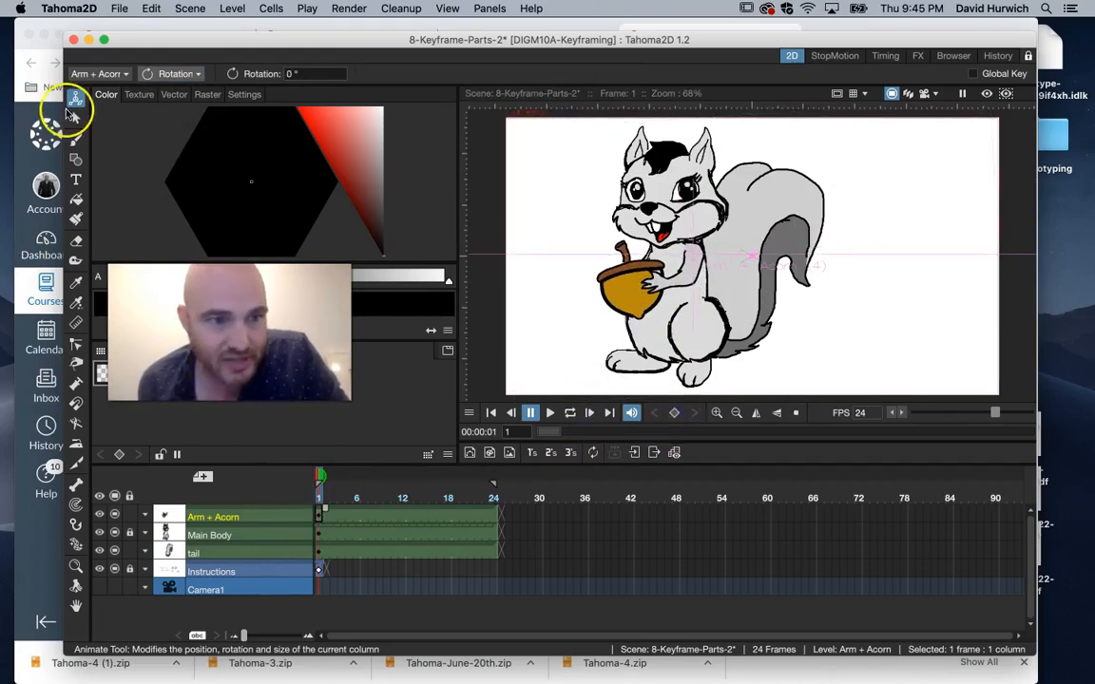
Step: Rotate the Arm + Acorn layer to about 33.68° at frame 12 and about -1.6° at frame 24, and preview the loop
left_click_drag(314, 502, 409, 503)
left_click(653, 298)
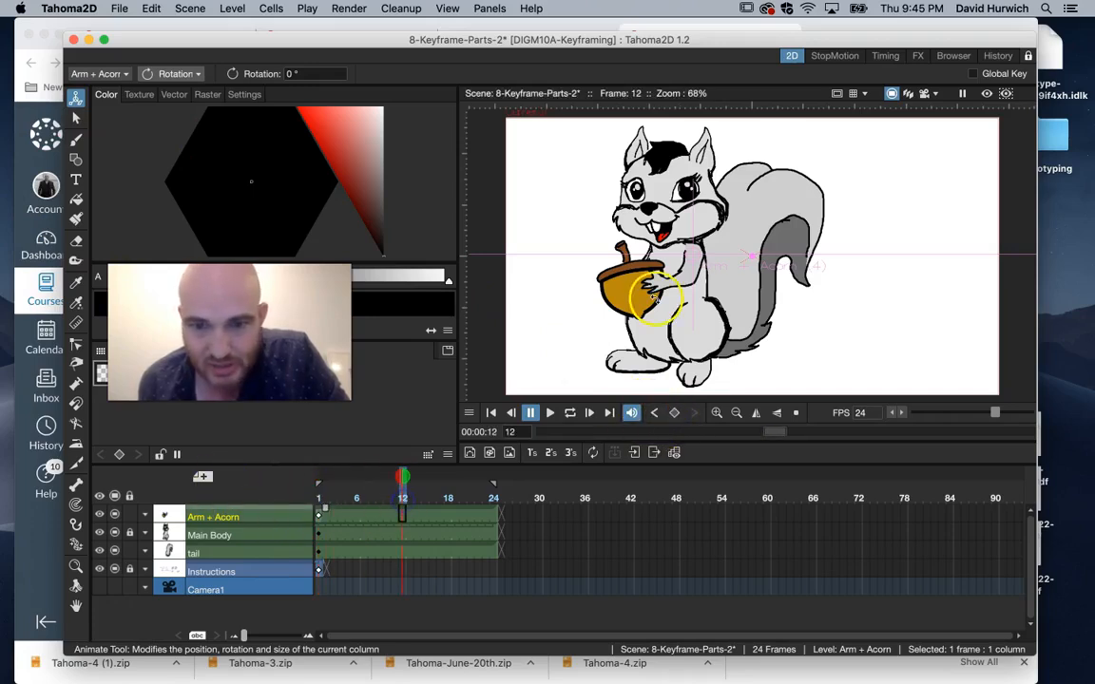
left_click_drag(642, 290, 669, 313)
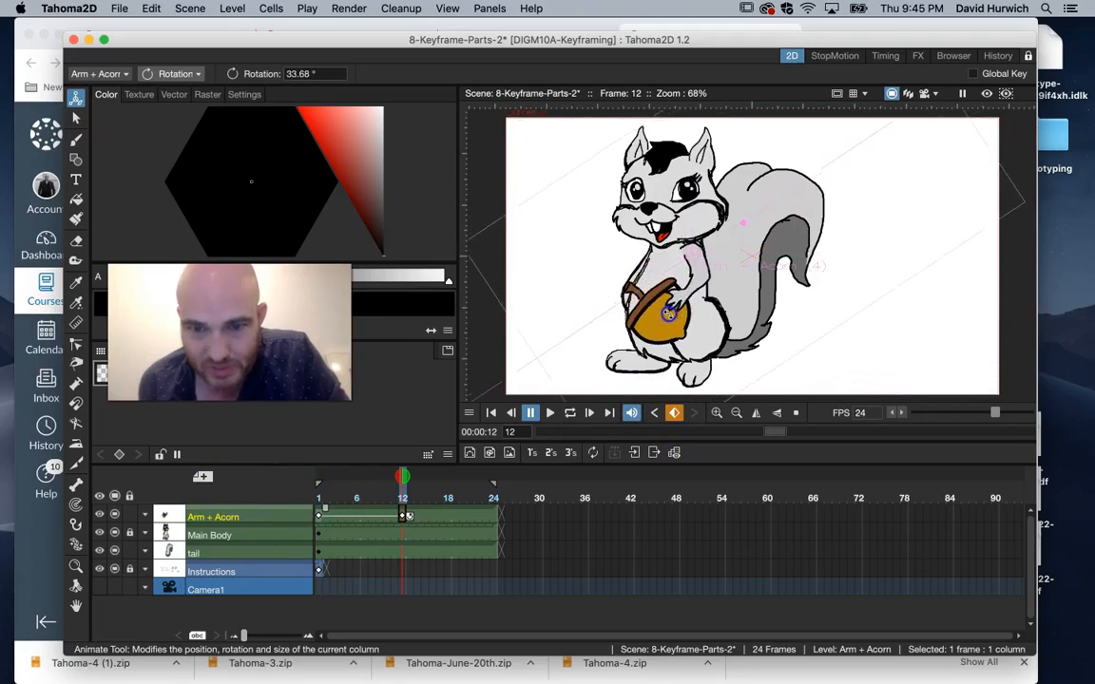
left_click(493, 498)
left_click_drag(584, 298, 613, 297)
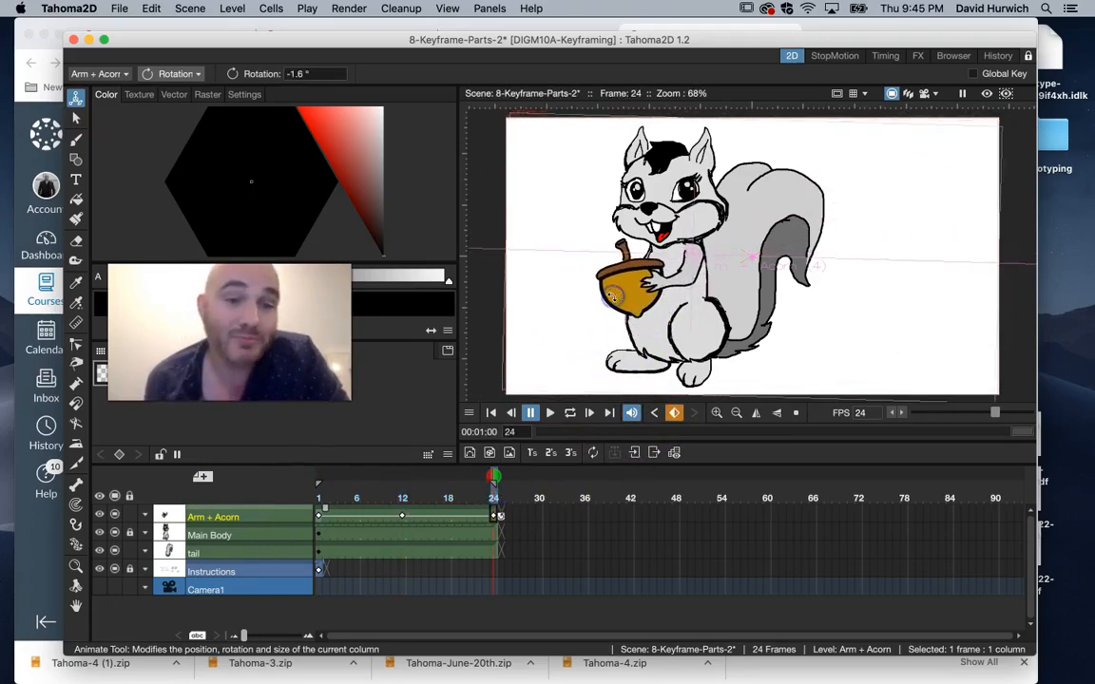
left_click(570, 412)
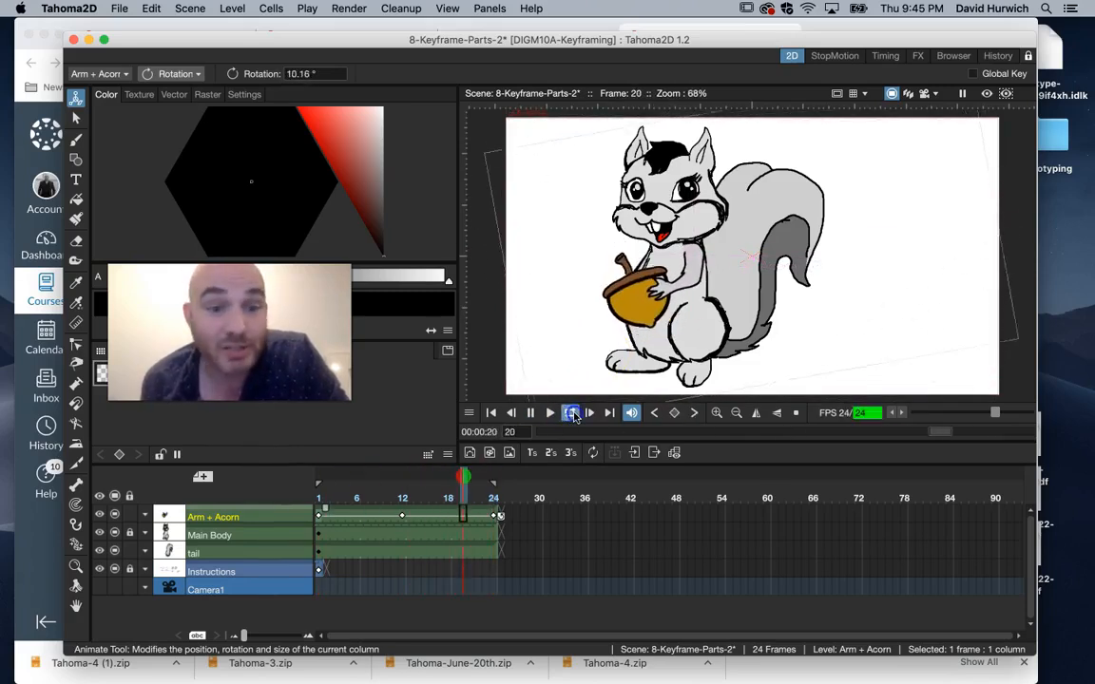
left_click(572, 414)
Step: Slow the arm motion by extending Arm + Acorn to frame 39 and moving its later keyframes to frames 19 and 38, and replay it
left_click(494, 516)
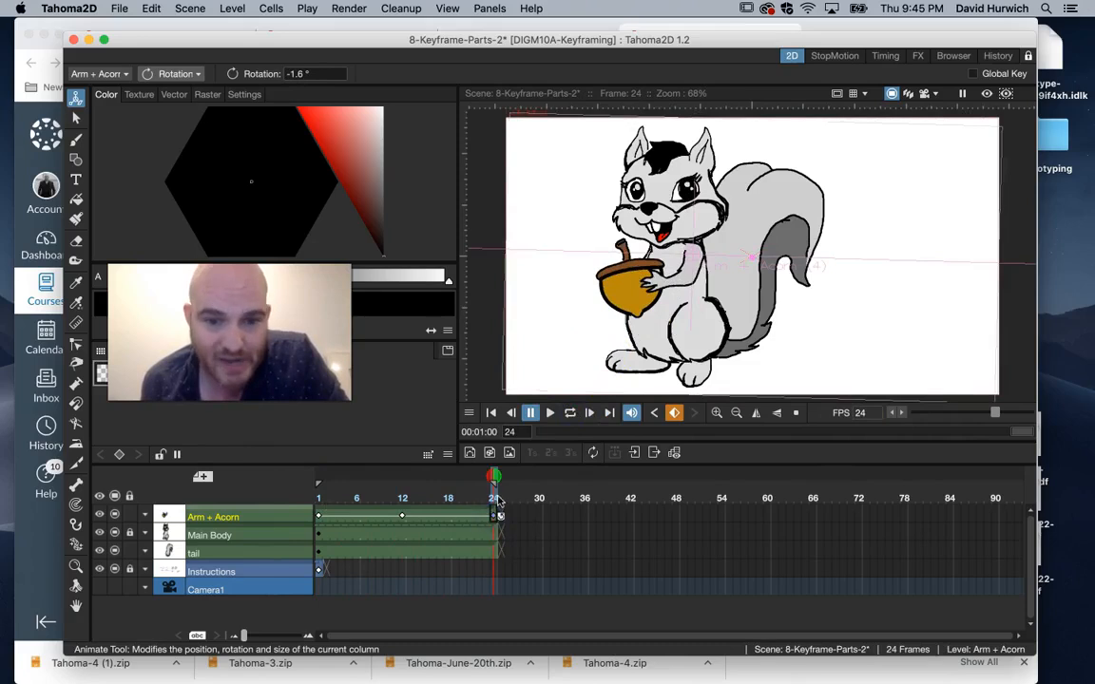
left_click(496, 514)
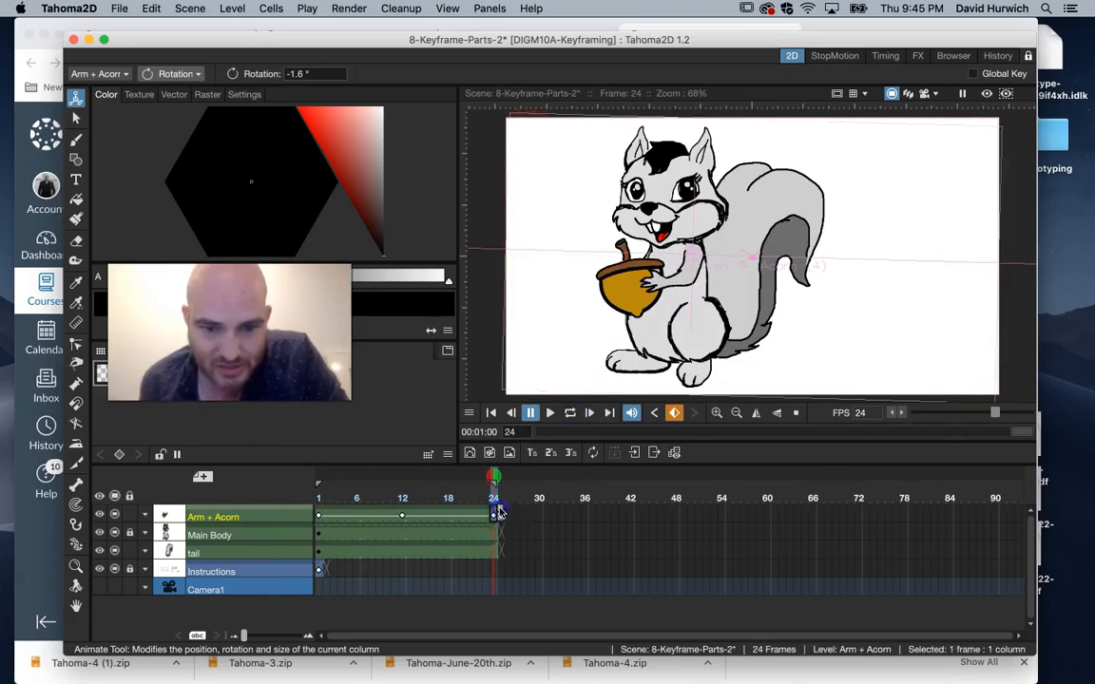
left_click_drag(614, 513, 612, 514)
left_click(495, 515)
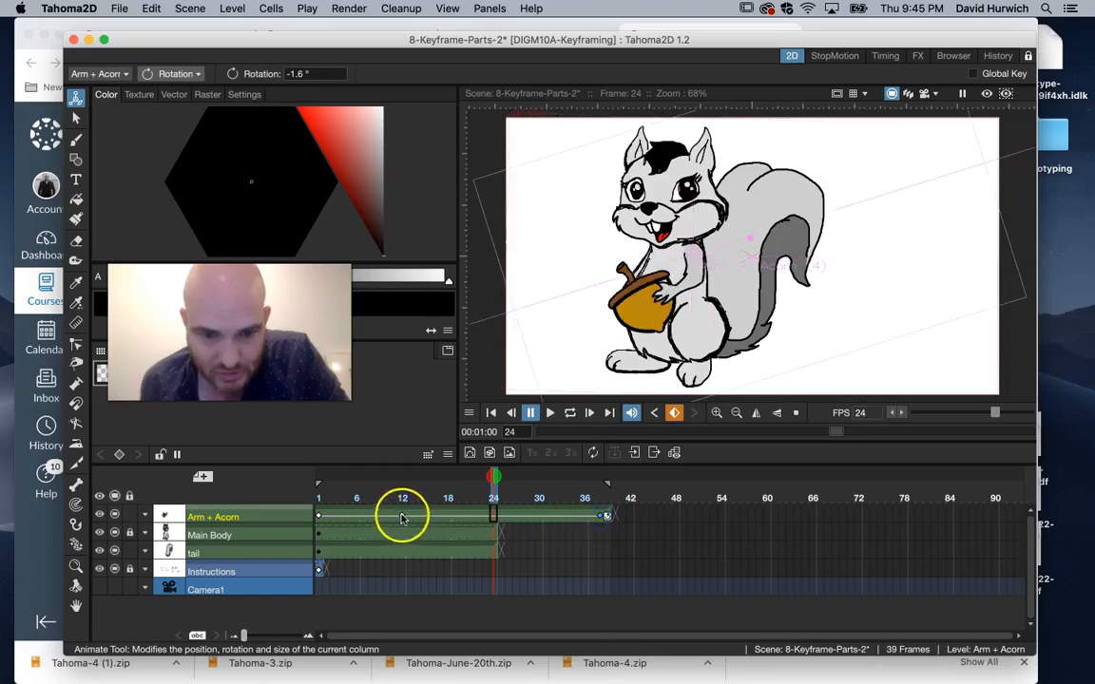
left_click(402, 516)
left_click_drag(452, 518, 455, 516)
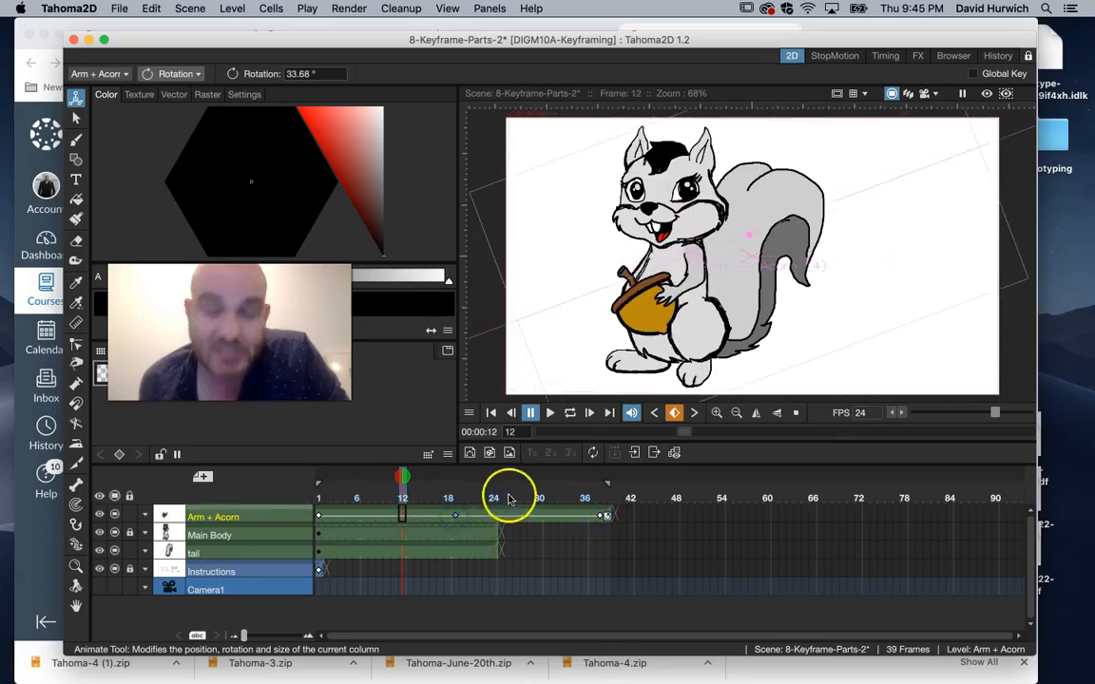
left_click(320, 499)
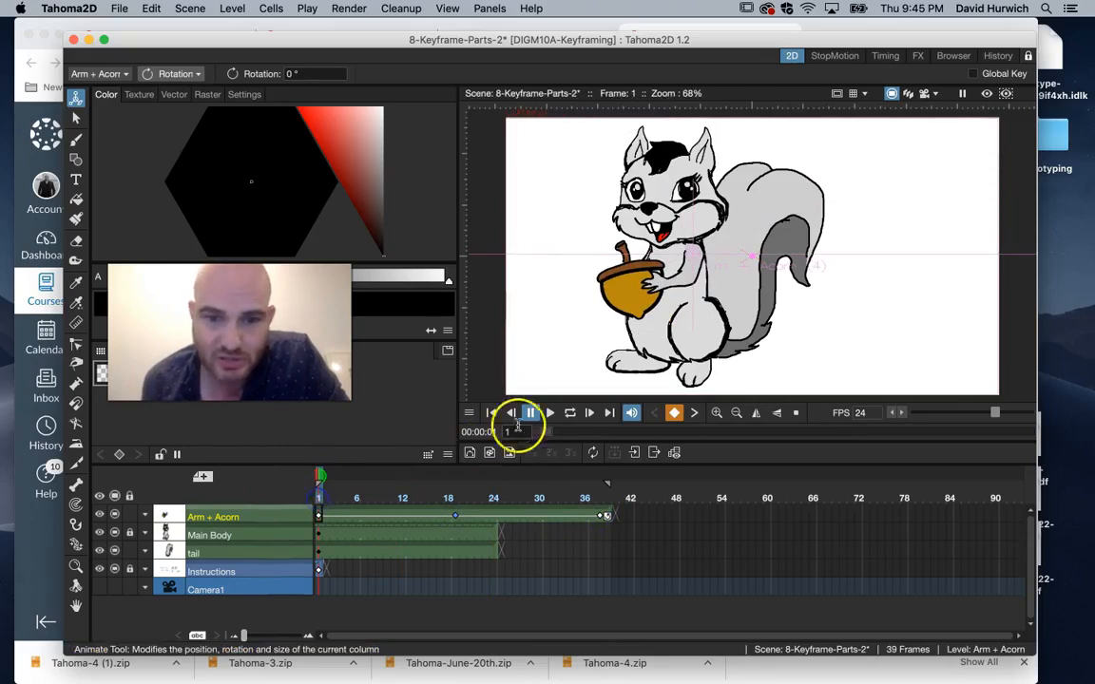
left_click(570, 412)
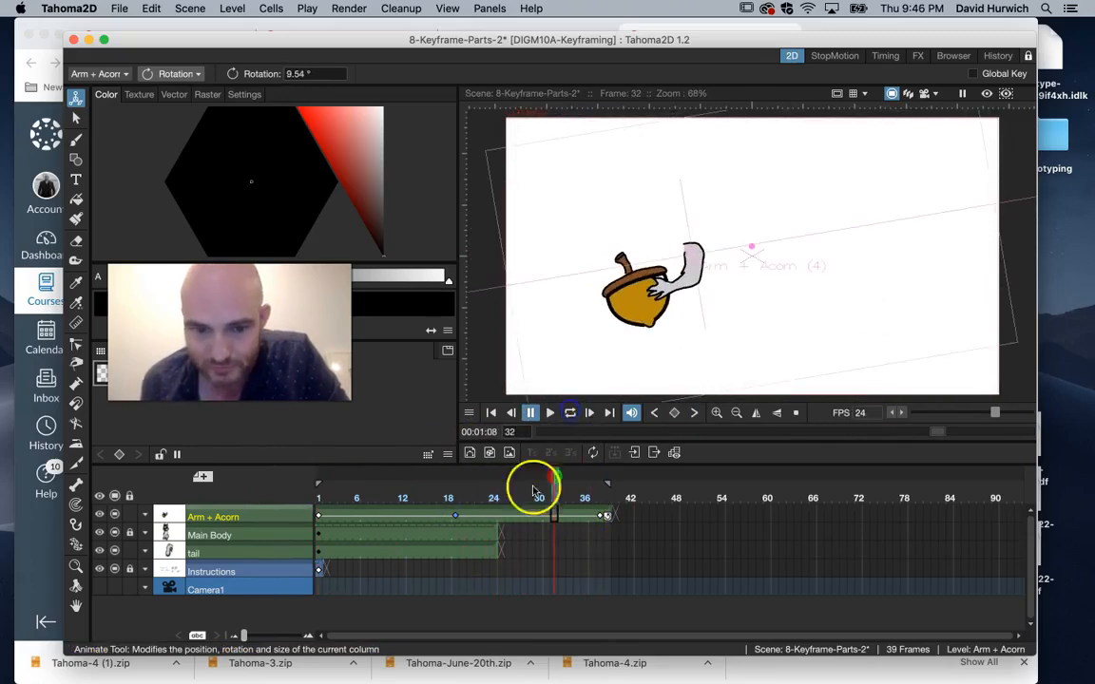
Step: Unlock the Main Body layer and extend both the Main Body and tail layers to frame 39
left_click(486, 532)
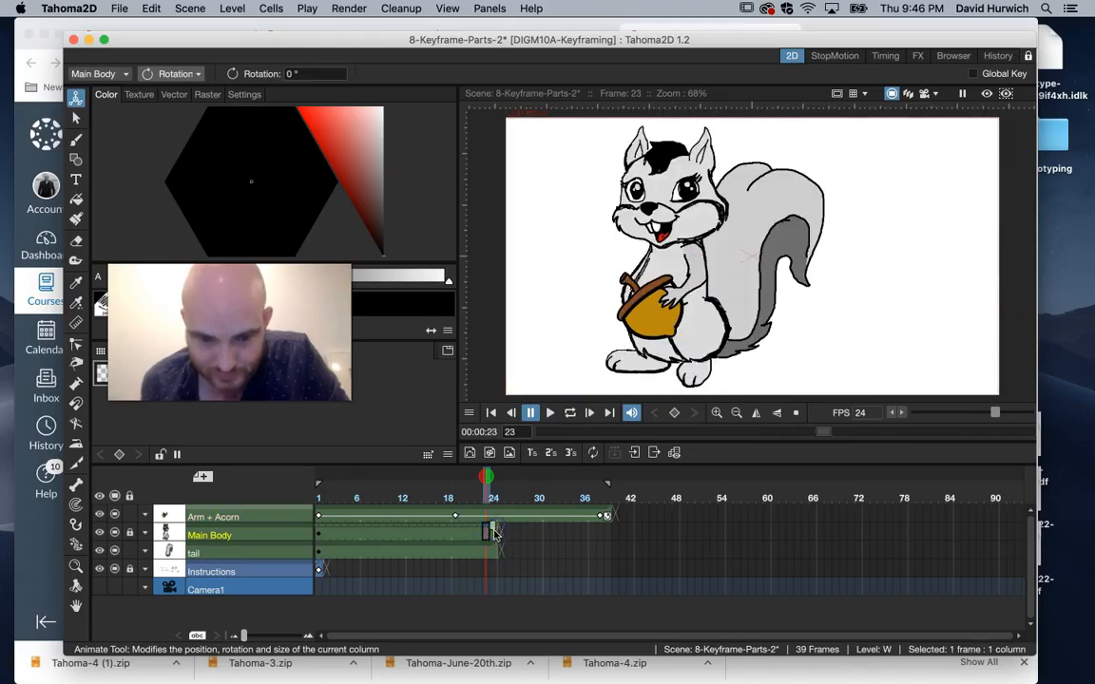
left_click(495, 532)
left_click(583, 532, "shift")
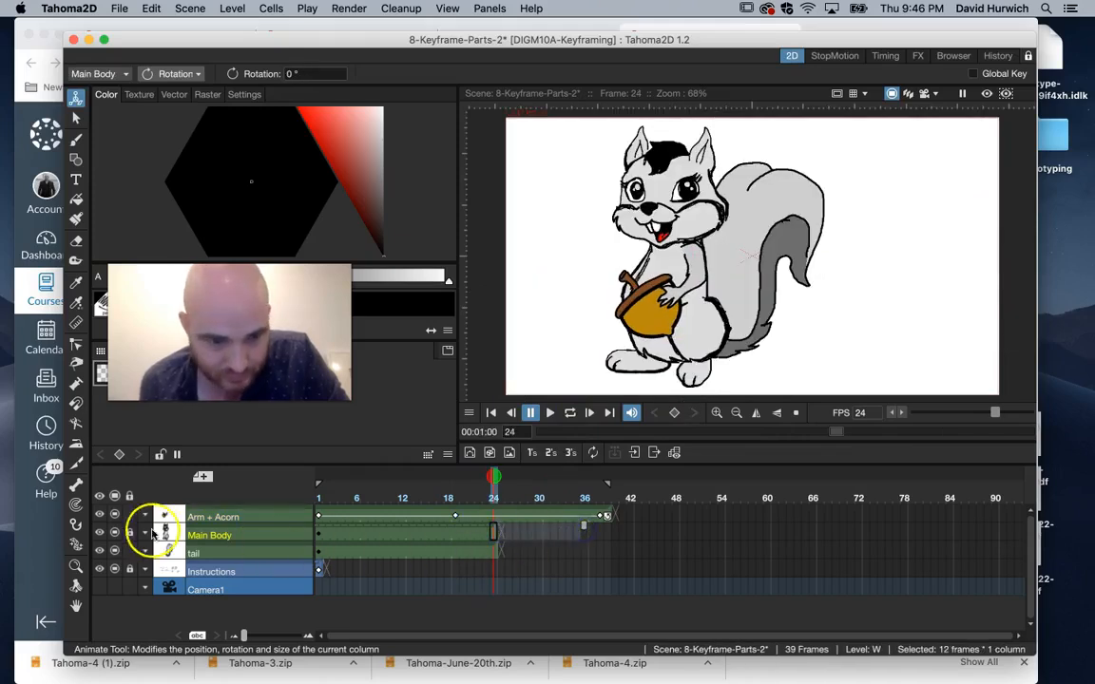
left_click(493, 532)
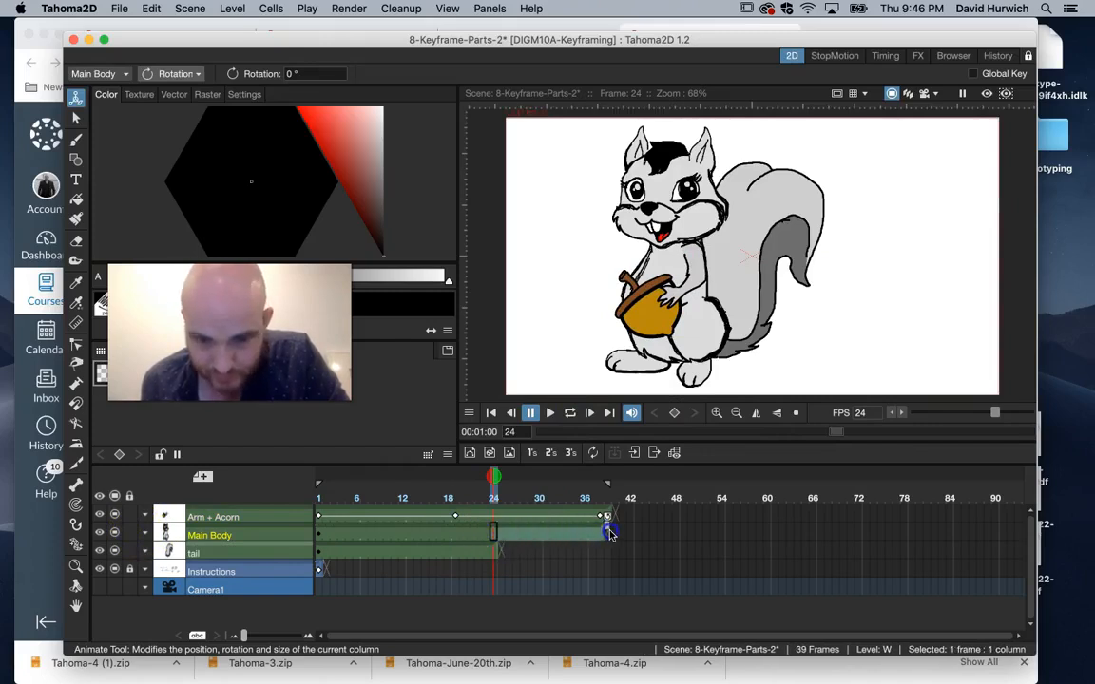
left_click(495, 550)
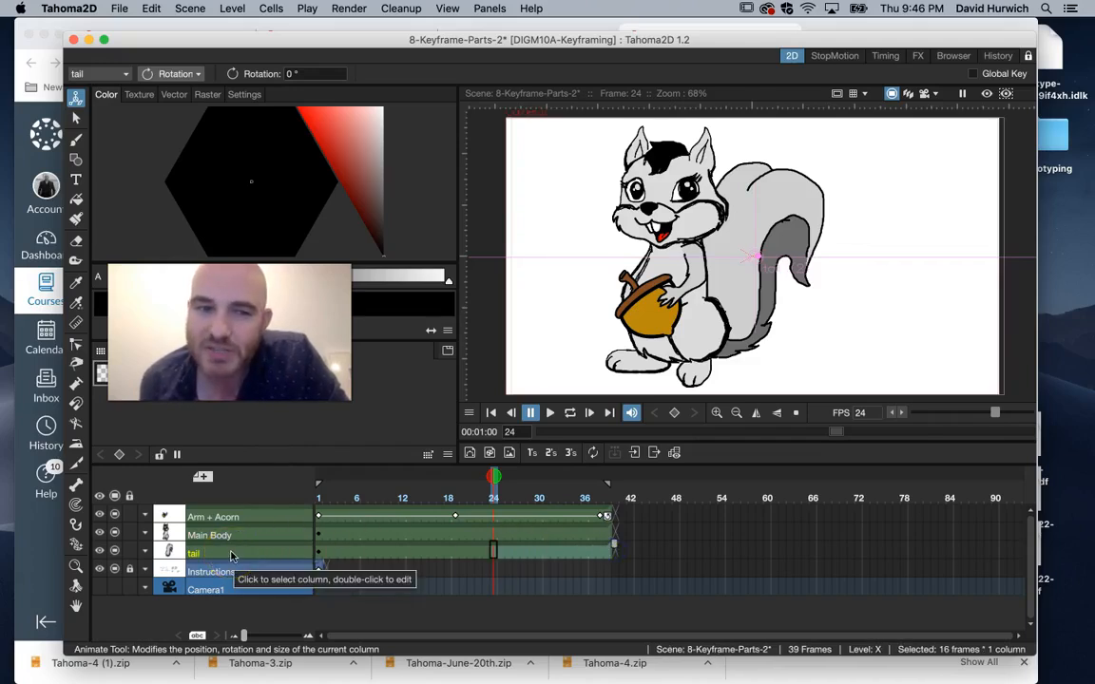
Step: Test rotating the tail at frame 1 about its default center, leaving a keyframe at about -0.48°
left_click(323, 550)
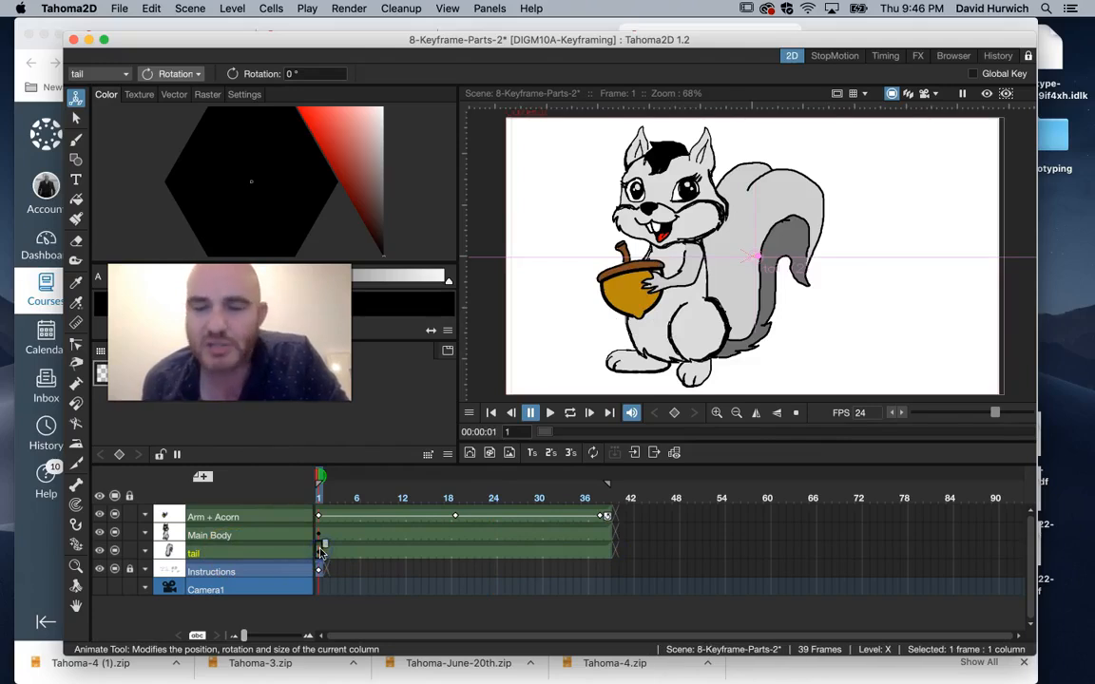
left_click(629, 164)
left_click_drag(774, 203, 785, 179)
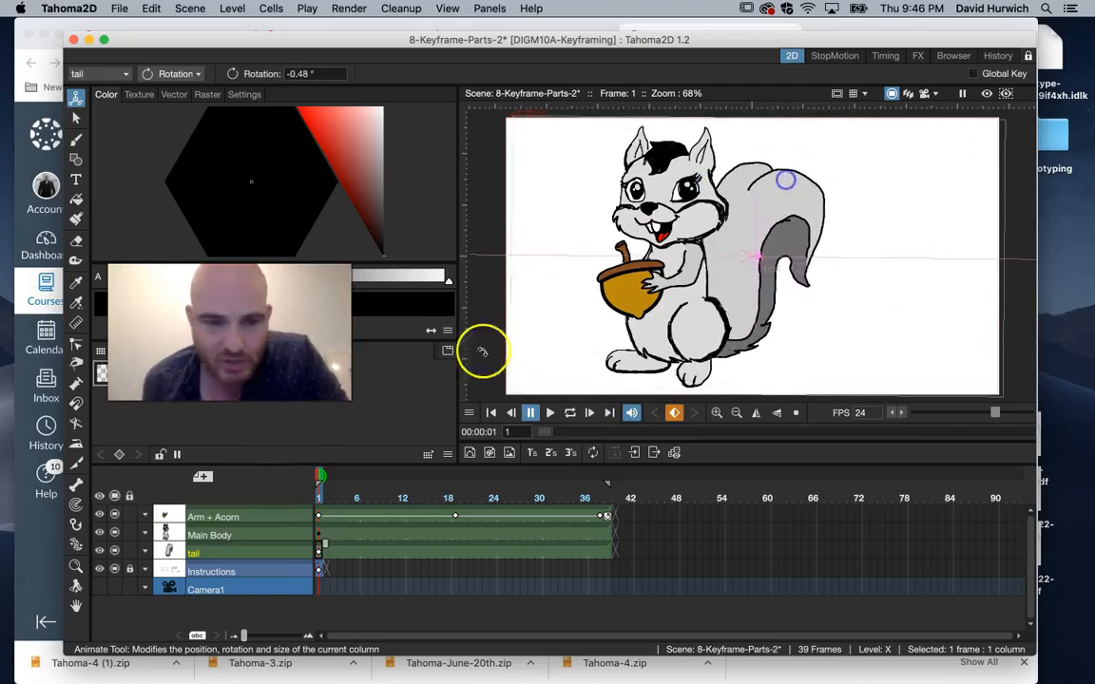
Step: Hide Main Body and Arm + Acorn and move the tail's center to its base, about X -174.68 px, Y -360.34 px
left_click(114, 535)
left_click(114, 517)
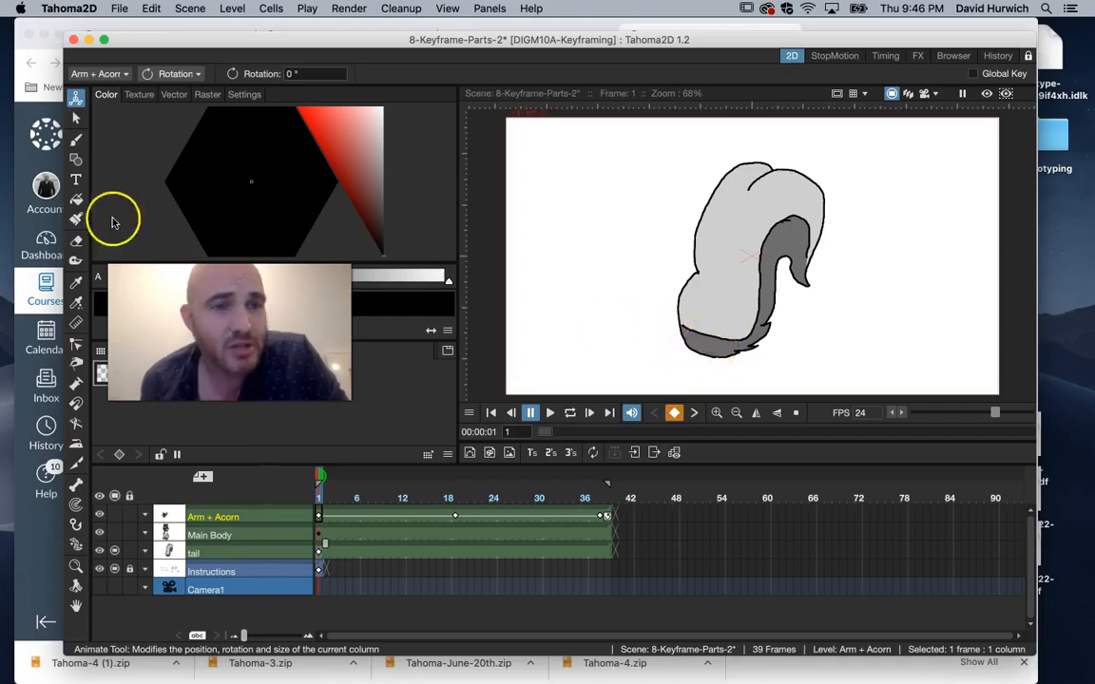
left_click(173, 73)
left_click(162, 169)
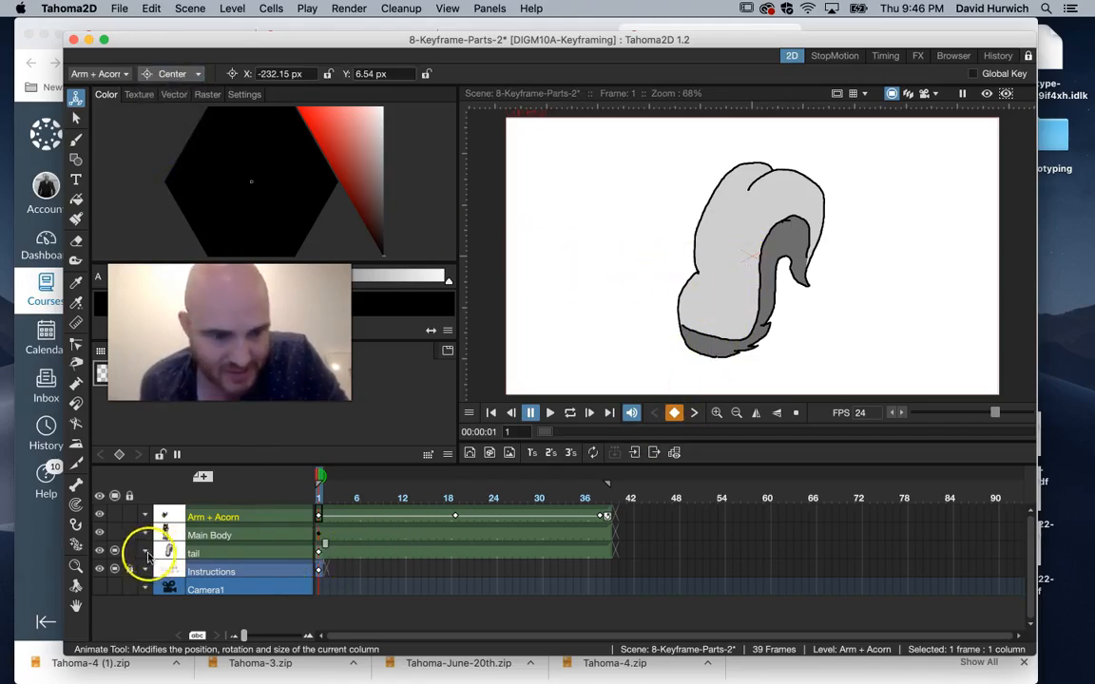
left_click(318, 553)
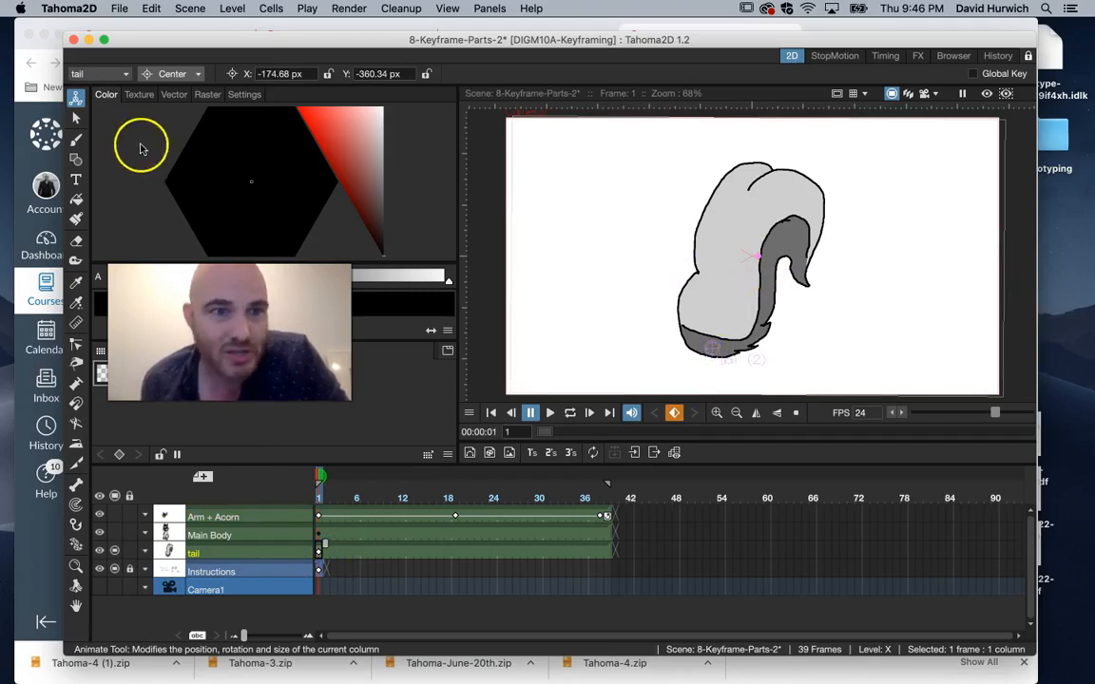
Step: Try rotating the tail about its new center, undo the rotation, and show the Main Body and Arm + Acorn layers again
left_click(171, 74)
left_click(175, 111)
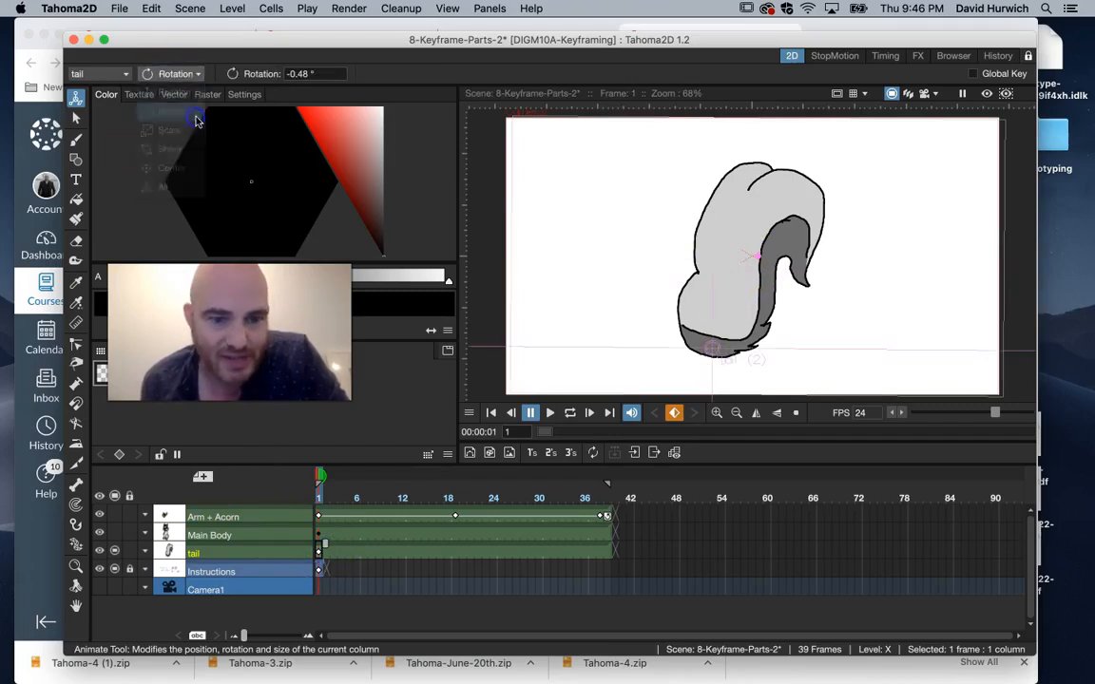
left_click_drag(741, 212, 709, 227)
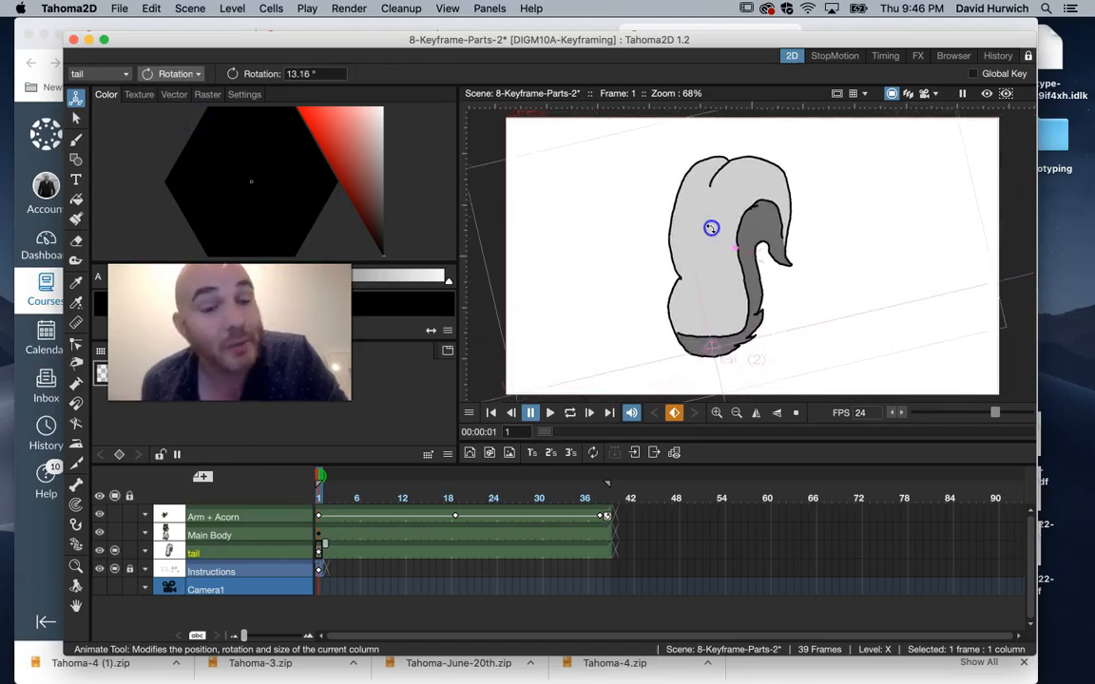
key("super+z")
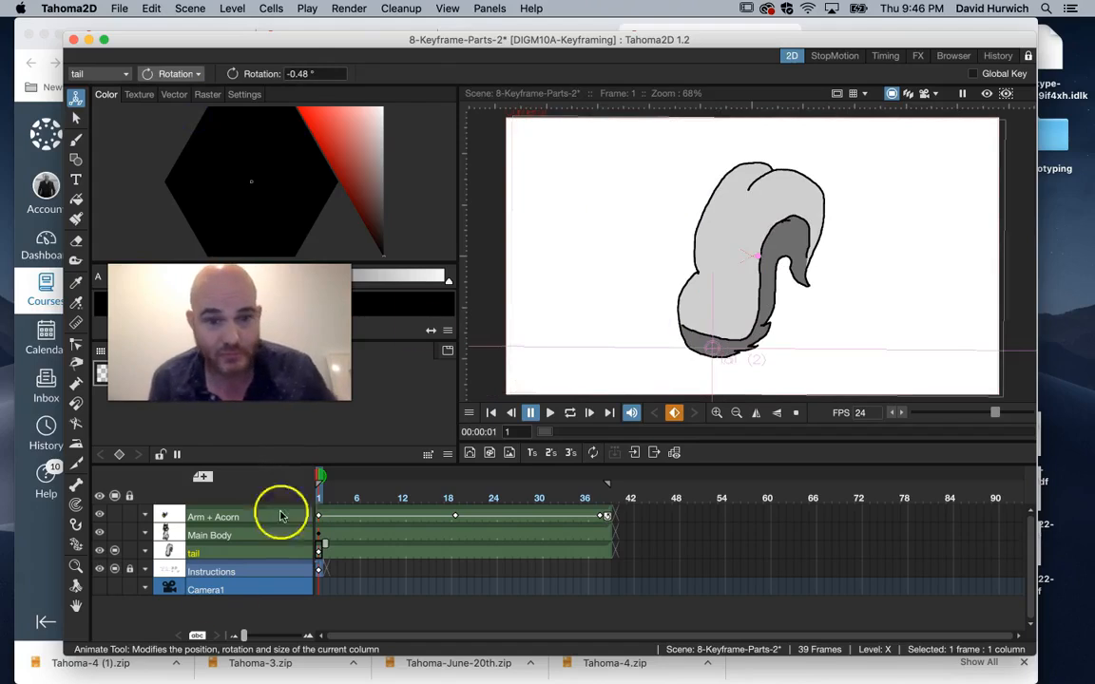
left_click(114, 533)
left_click(114, 515)
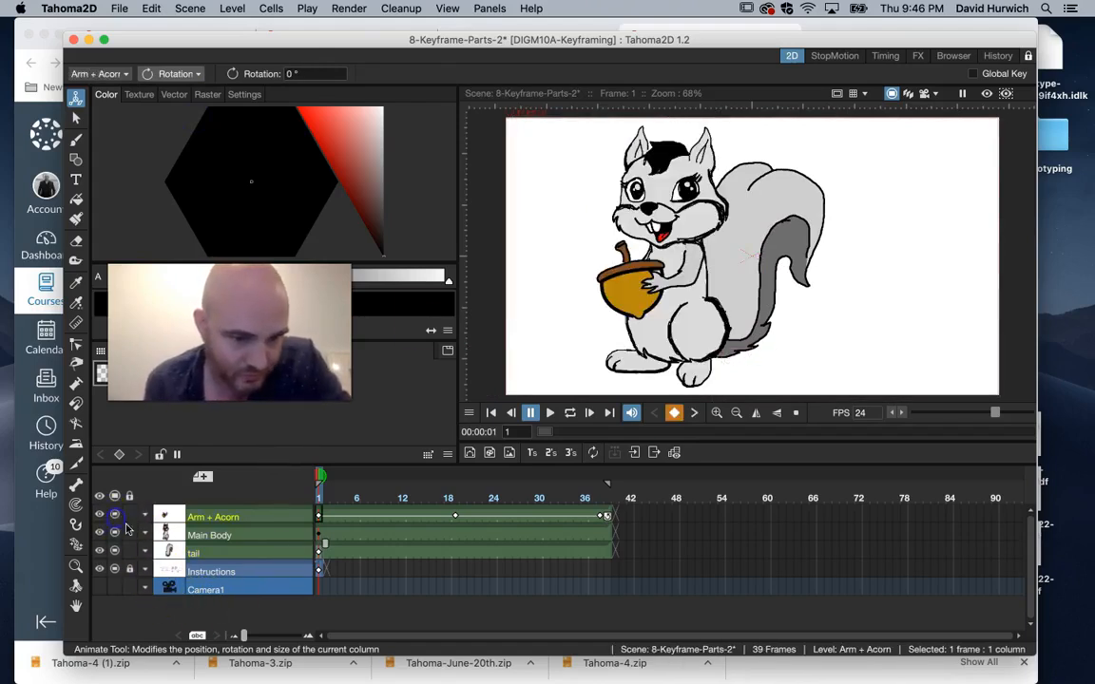
left_click(317, 552)
left_click(416, 514)
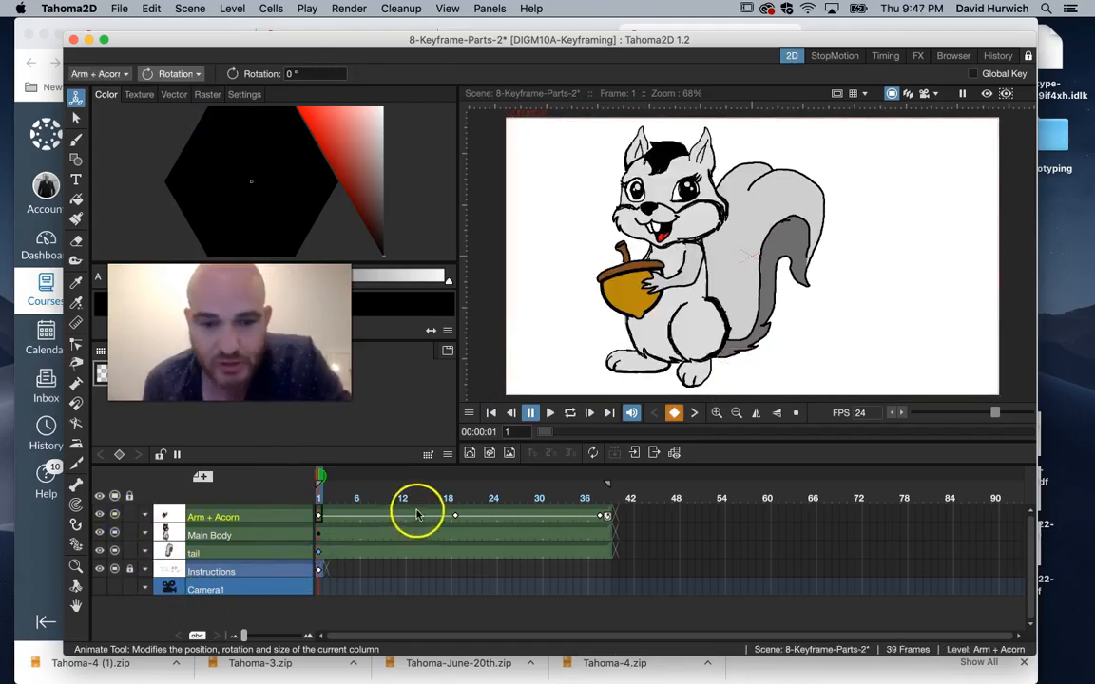
left_click_drag(402, 500, 397, 499)
left_click_drag(752, 195, 732, 197)
key("super+z")
left_click(322, 553)
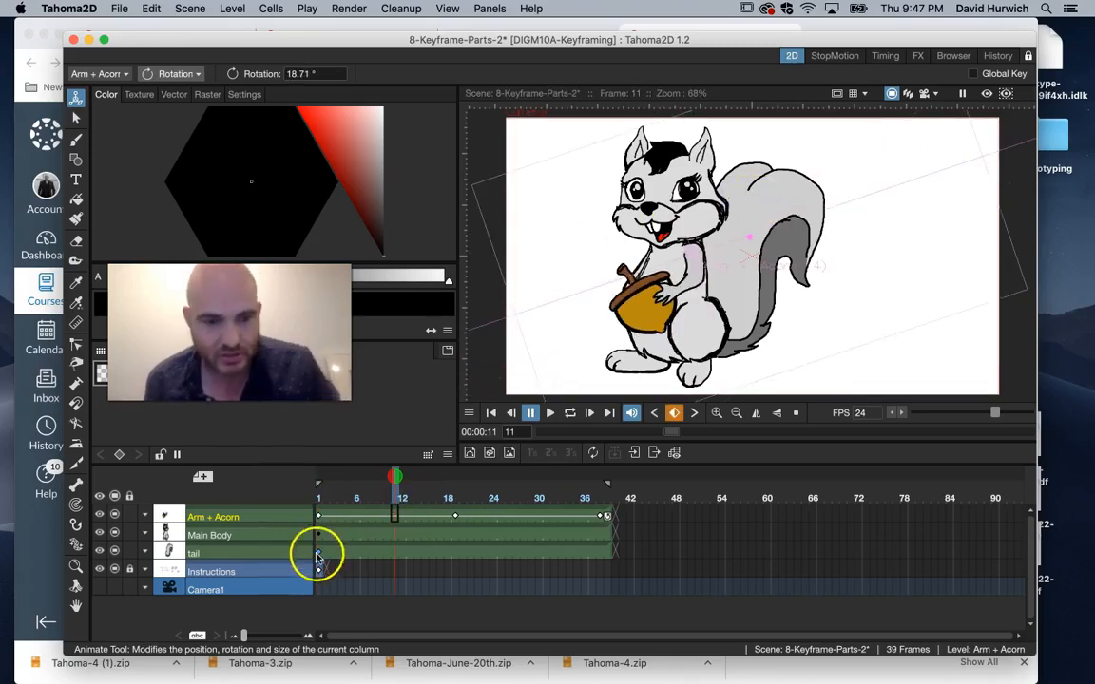
left_click_drag(756, 195, 732, 201)
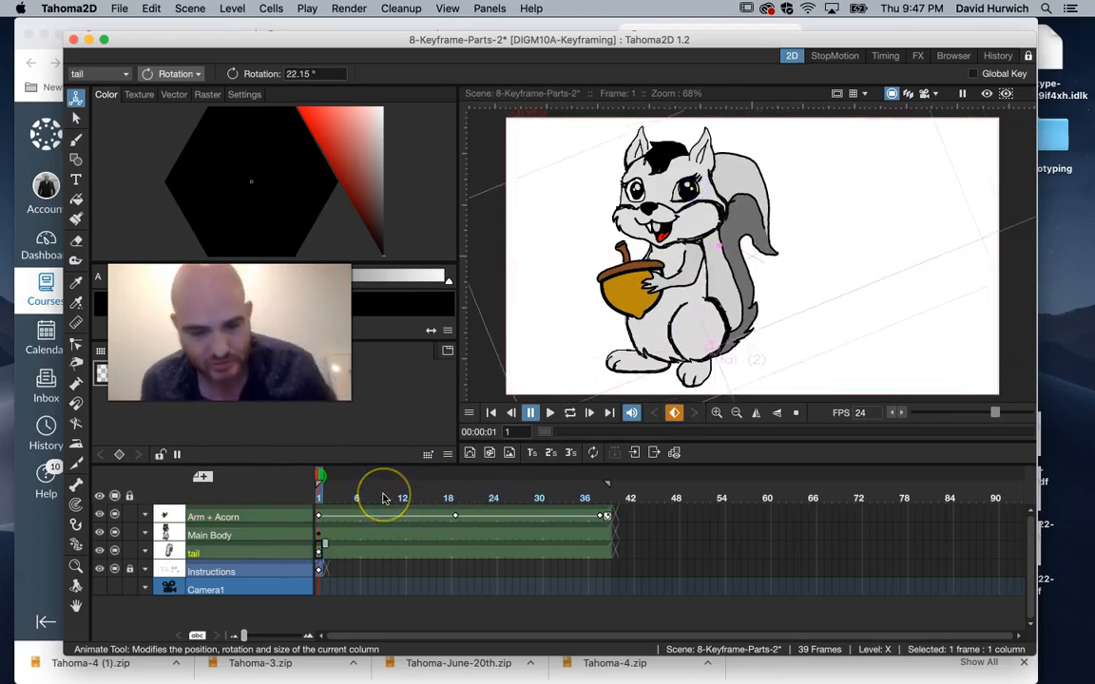
Step: Keyframe the tail's swing by rotating it toward the body at frame 9 and back to about -9.42° at frame 18
left_click(380, 550)
left_click_drag(732, 231, 682, 233)
left_click(450, 499)
left_click_drag(764, 173, 757, 200)
Step: Try a tail keyframe rotated about 50° at frame 30, move it to frame 39, preview the loop, and delete that keyframe
left_click(540, 499)
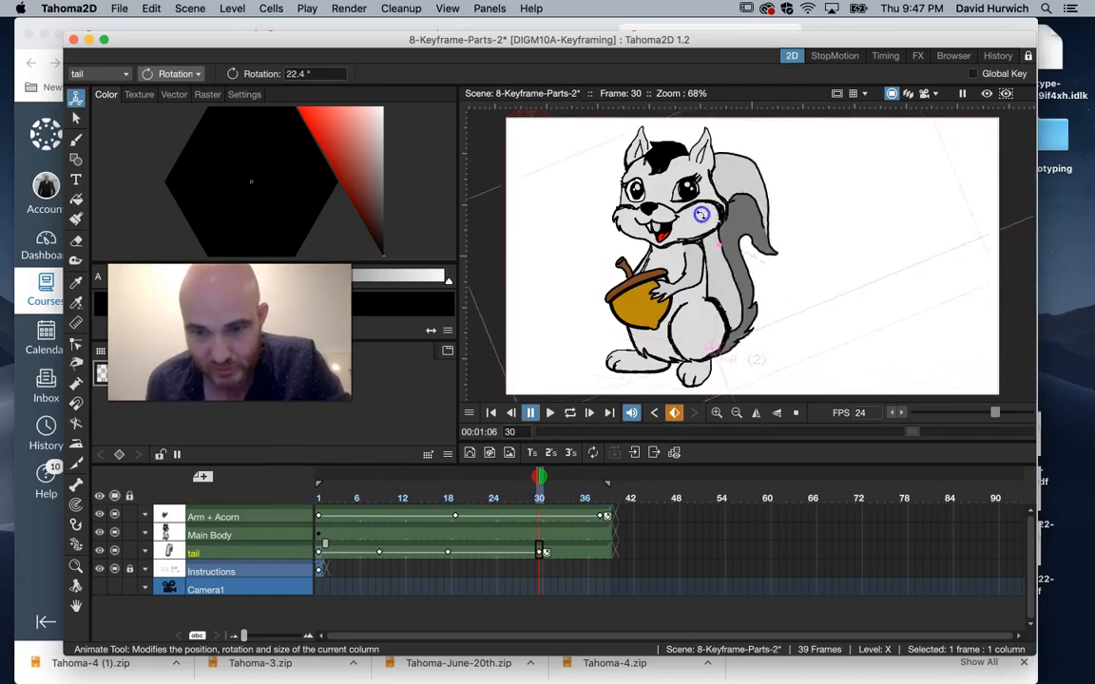
left_click(540, 553)
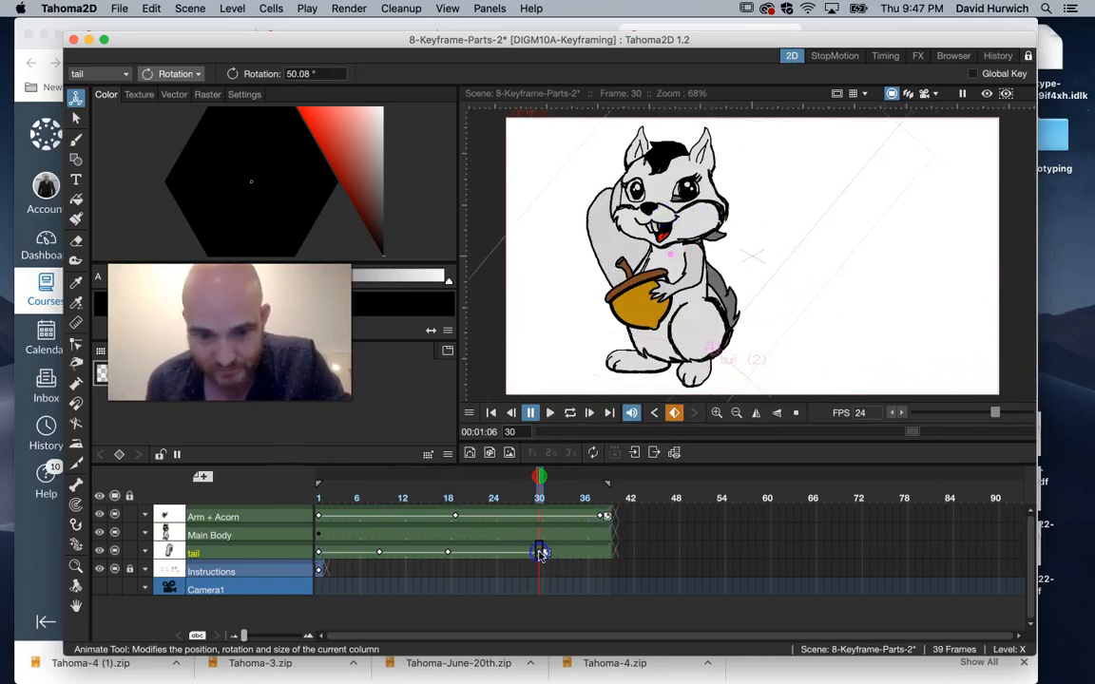
left_click(571, 412)
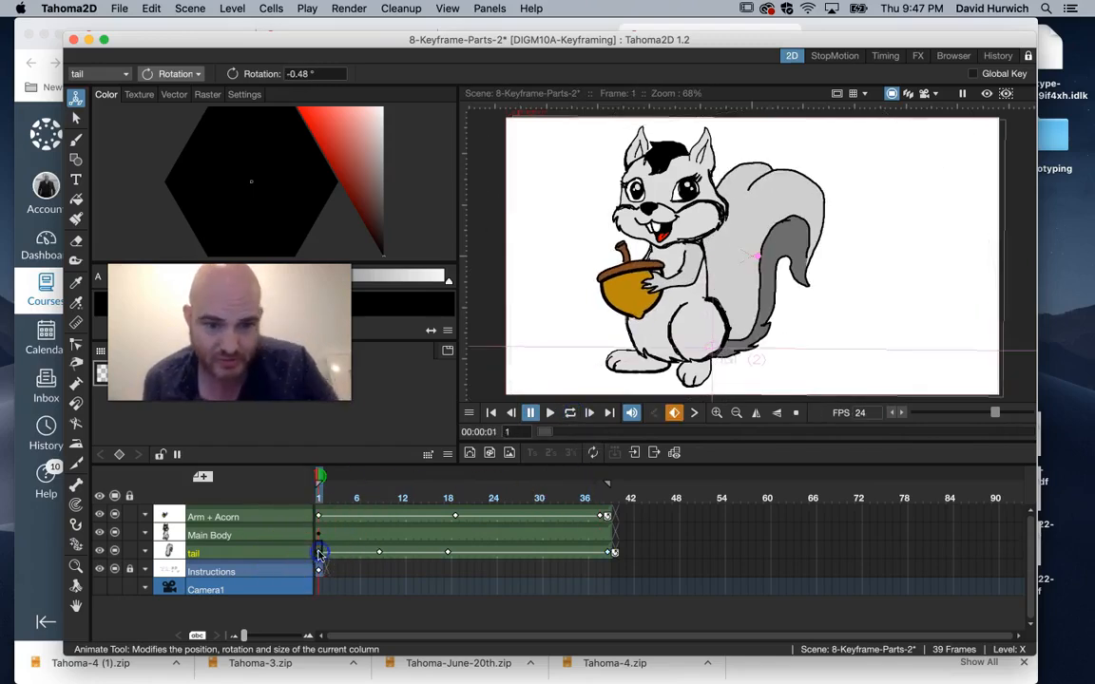
left_click(606, 553)
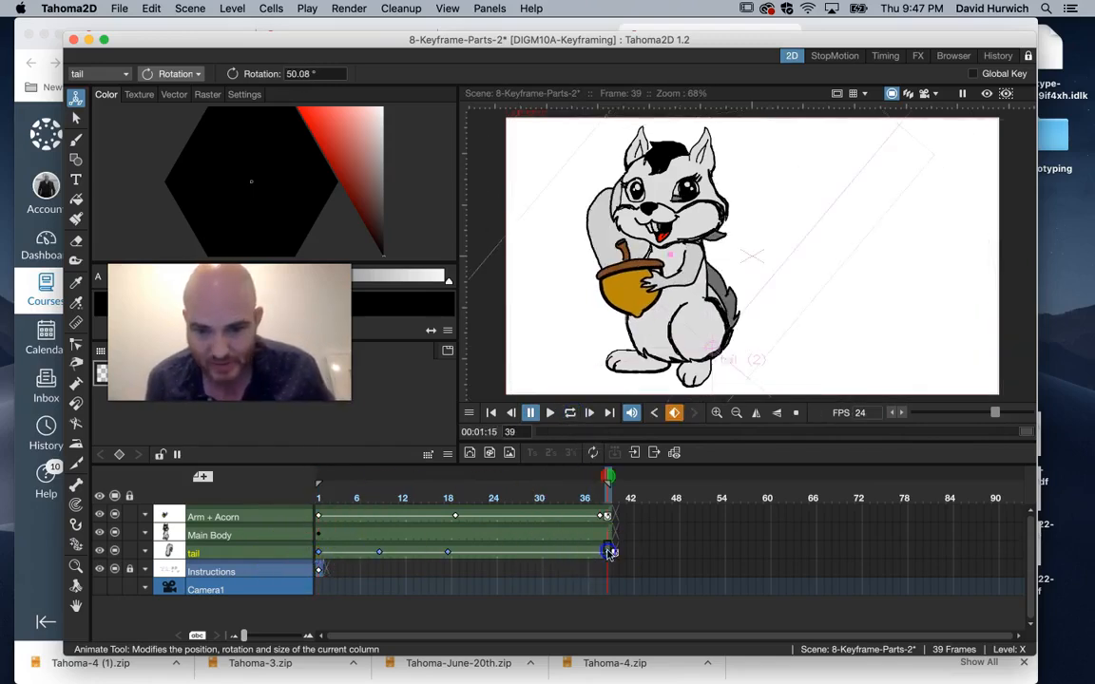
left_click(671, 414)
left_click(670, 415)
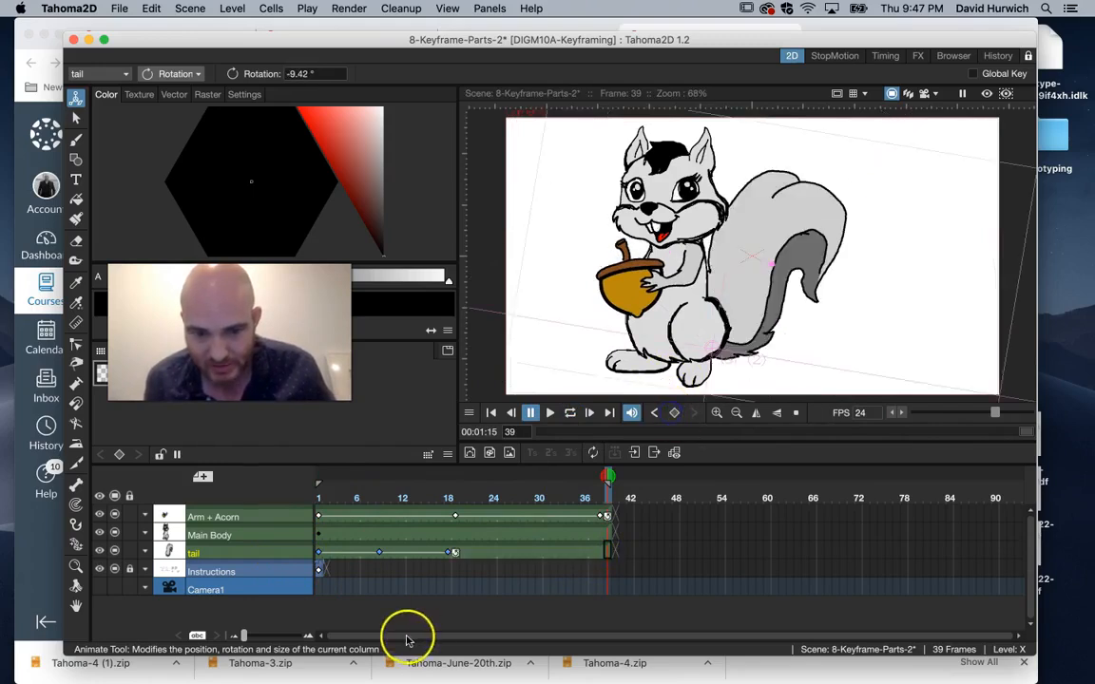
Step: Turn on cycling for the tail's keyframes so the swing repeats after frame 18
left_click(450, 554)
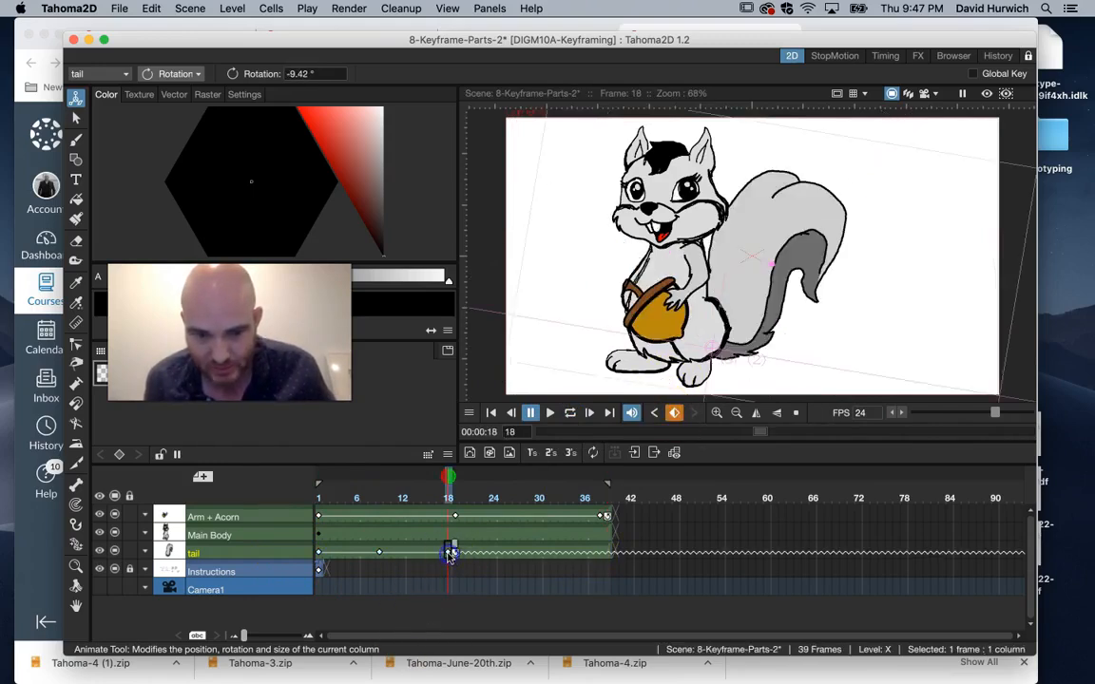
Step: Delete the tail's rotation keyframes at frames 18, 9 and 1
left_click(667, 414)
left_click(384, 551)
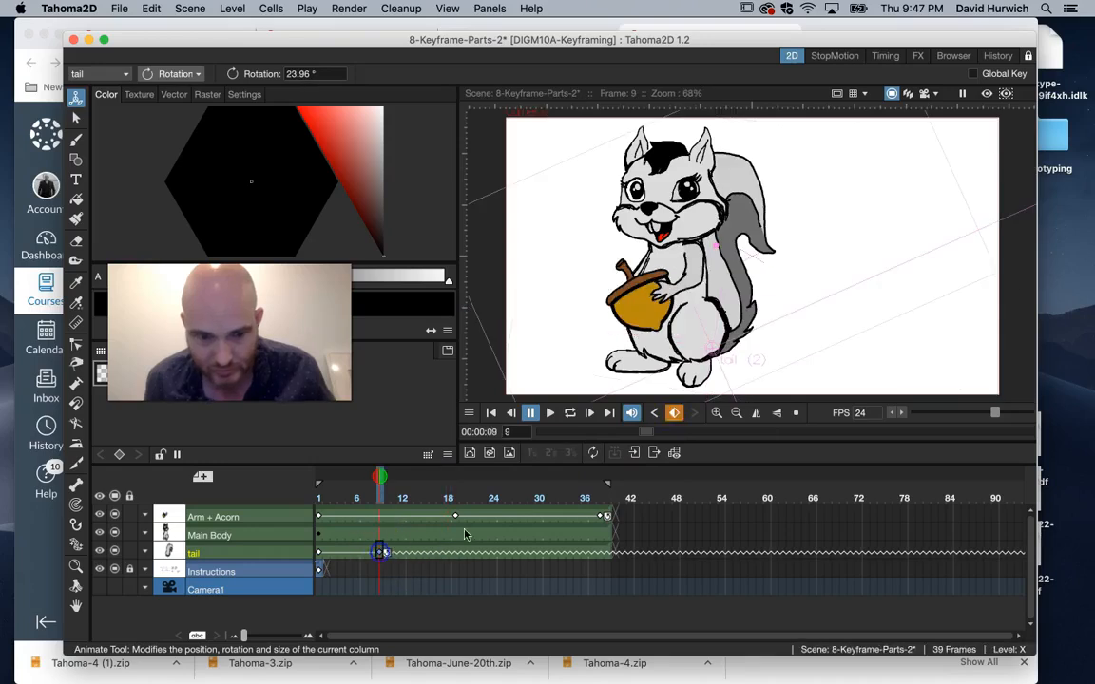
left_click(673, 414)
left_click(673, 414)
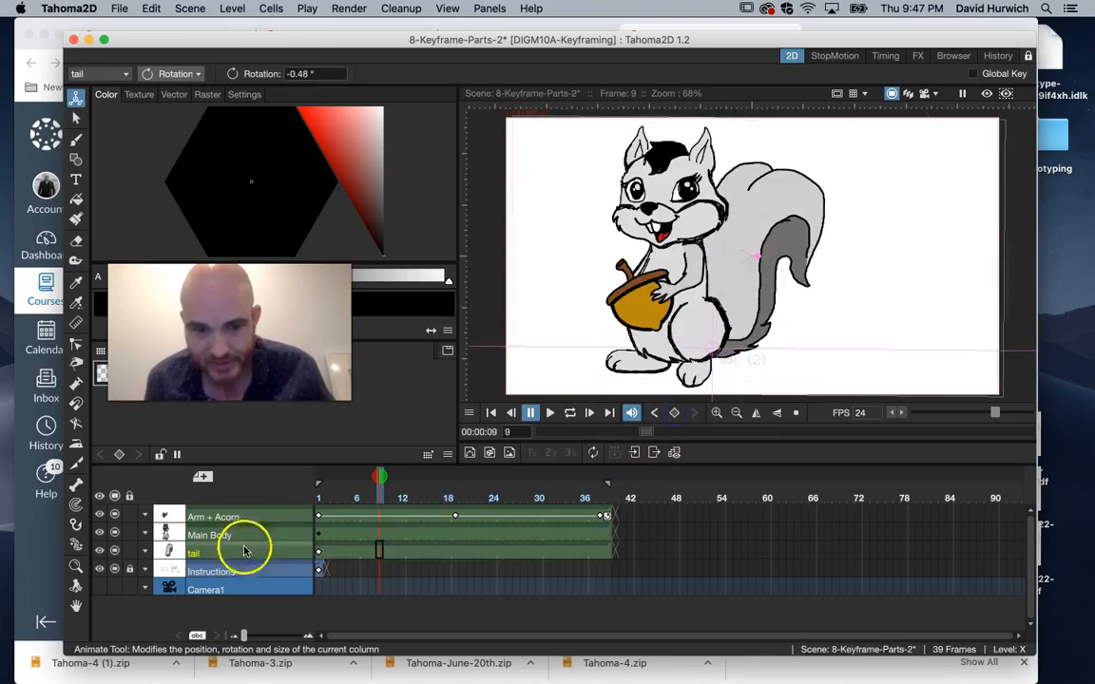
left_click(321, 556)
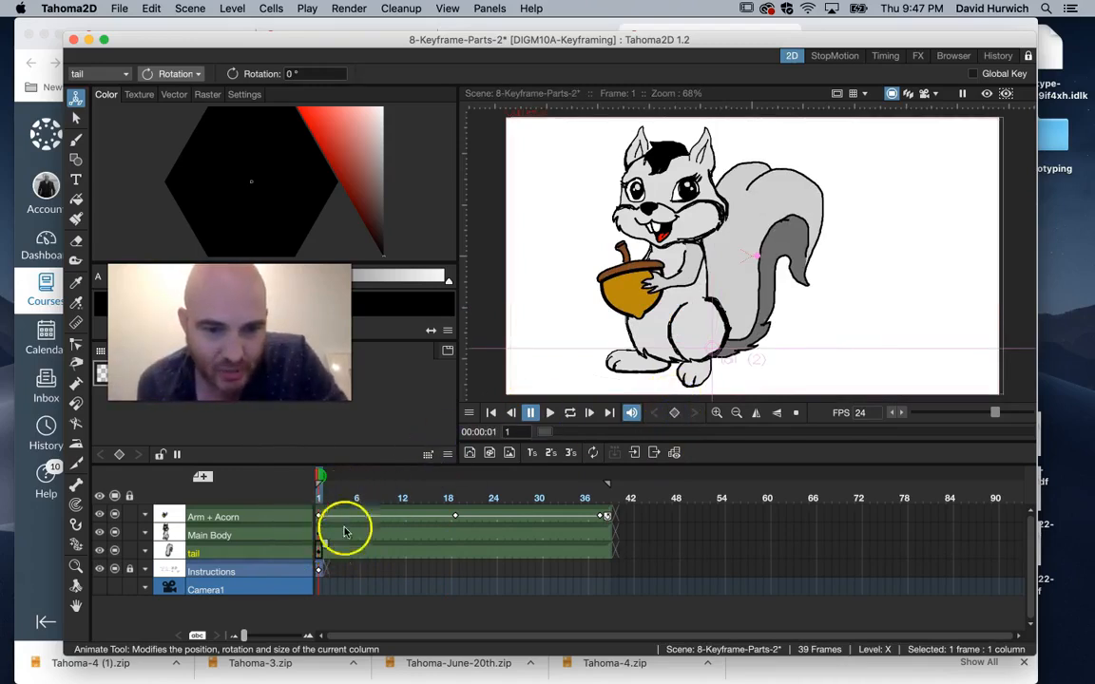
Step: Try rotating the tail to about -6.04° at frame 13, undo the rotation, and keyframe the tail there at 0°
left_click_drag(364, 506, 411, 501)
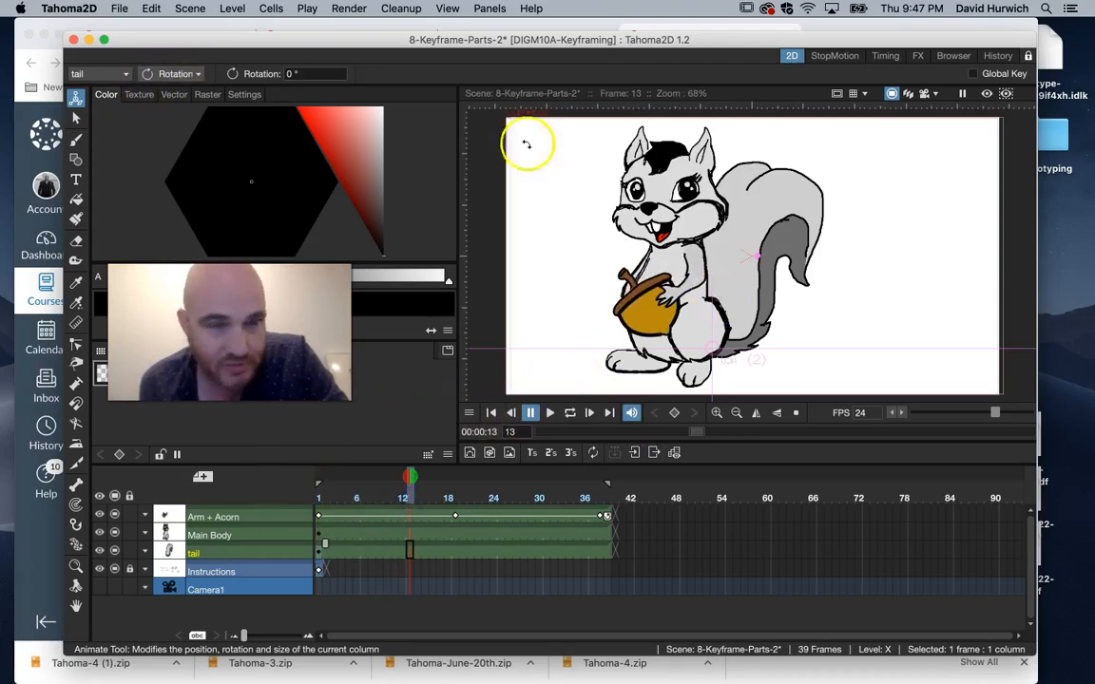
left_click_drag(782, 208, 807, 223)
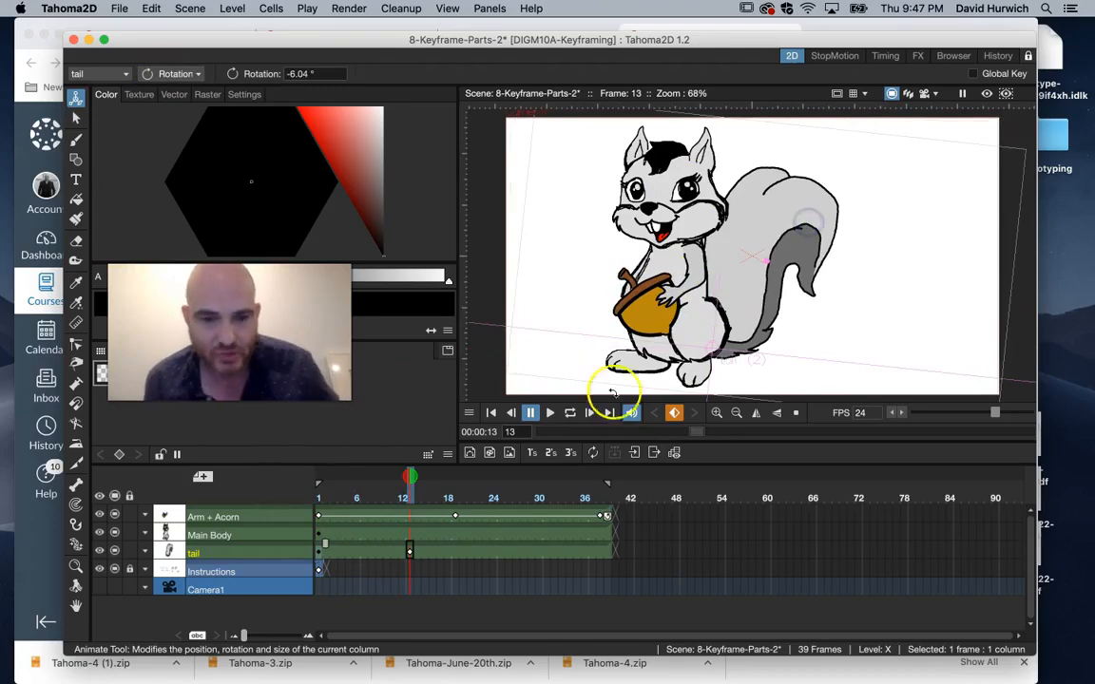
key("ctrl+z")
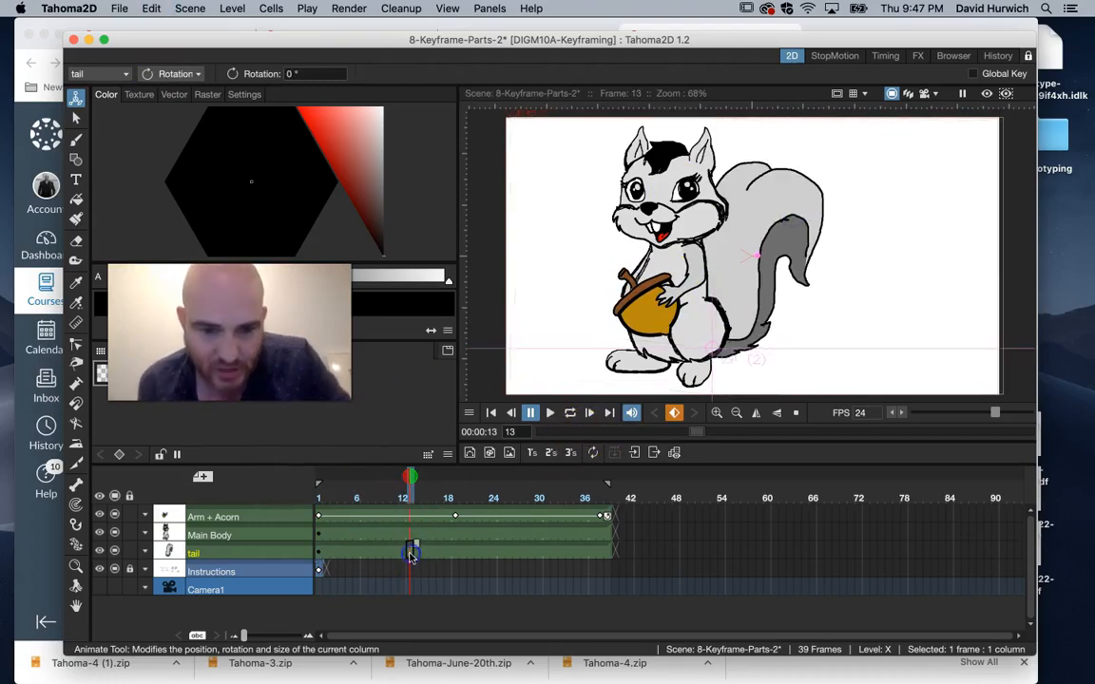
left_click(421, 518)
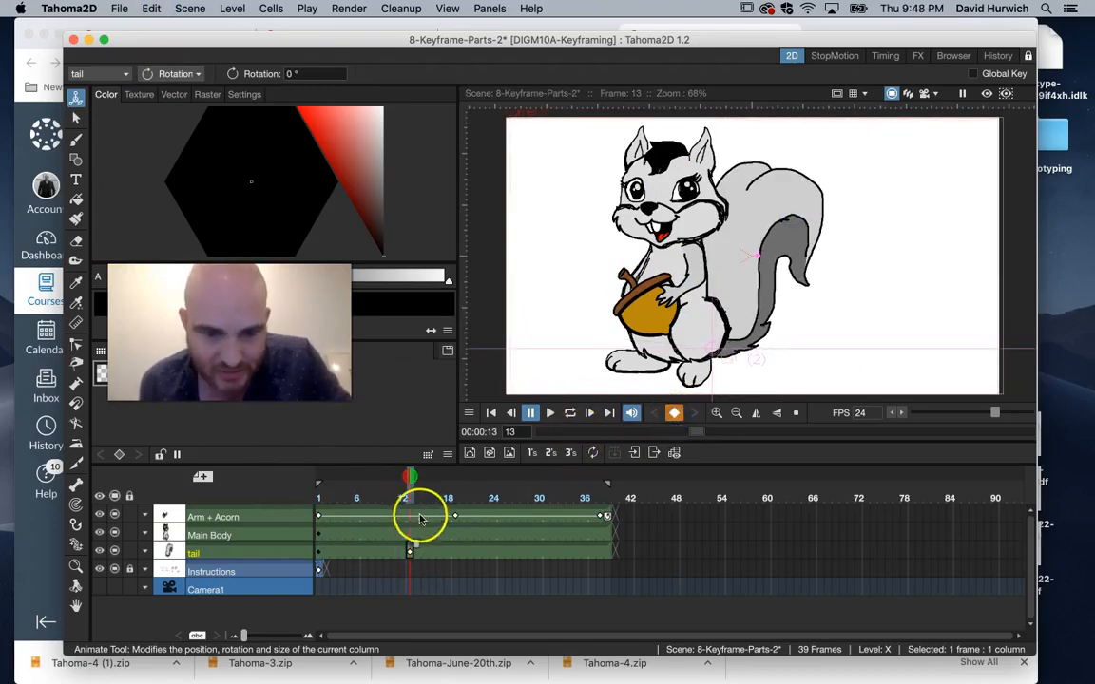
Step: Keyframe varying tail rotations every two frames from 15 to 23, using about -25.19° at frame 21 and -51.98° at frame 23
left_click_drag(411, 490, 423, 492)
left_click_drag(782, 232, 858, 333)
left_click_drag(418, 494, 440, 495)
left_click_drag(787, 325, 752, 305)
left_click(455, 497)
left_click(470, 497)
left_click(485, 497)
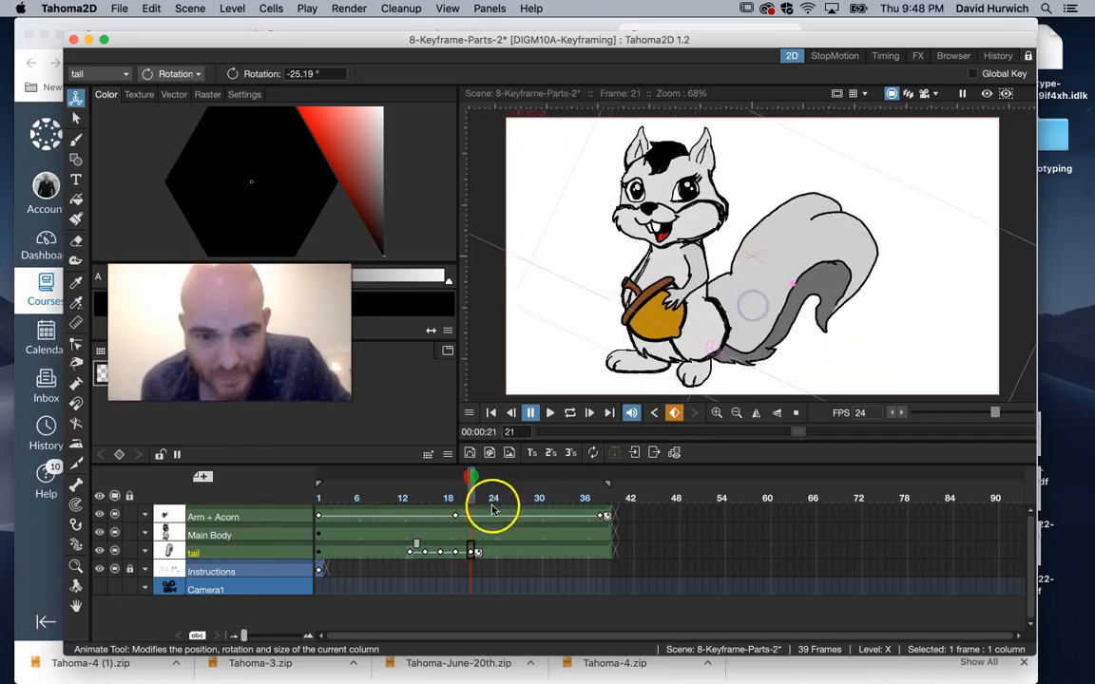
left_click_drag(797, 345, 798, 348)
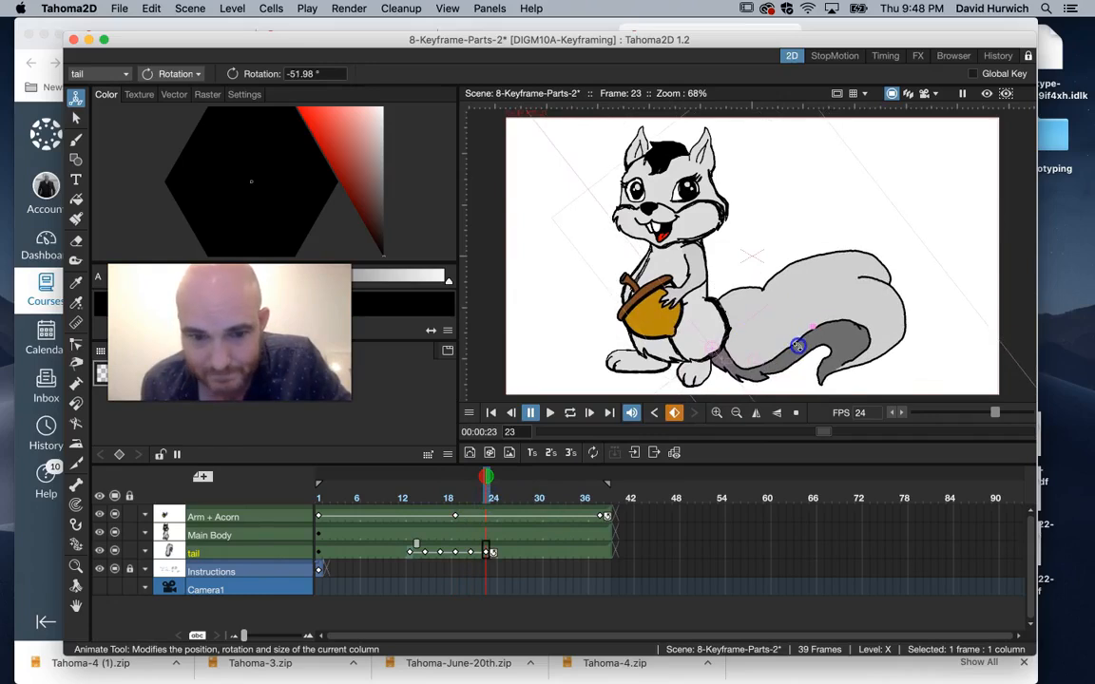
Step: Rotate the tail back to about 4.12° at frame 30 and loop the animation from frame 1 to preview it
left_click_drag(509, 509, 539, 493)
left_click_drag(795, 311, 726, 256)
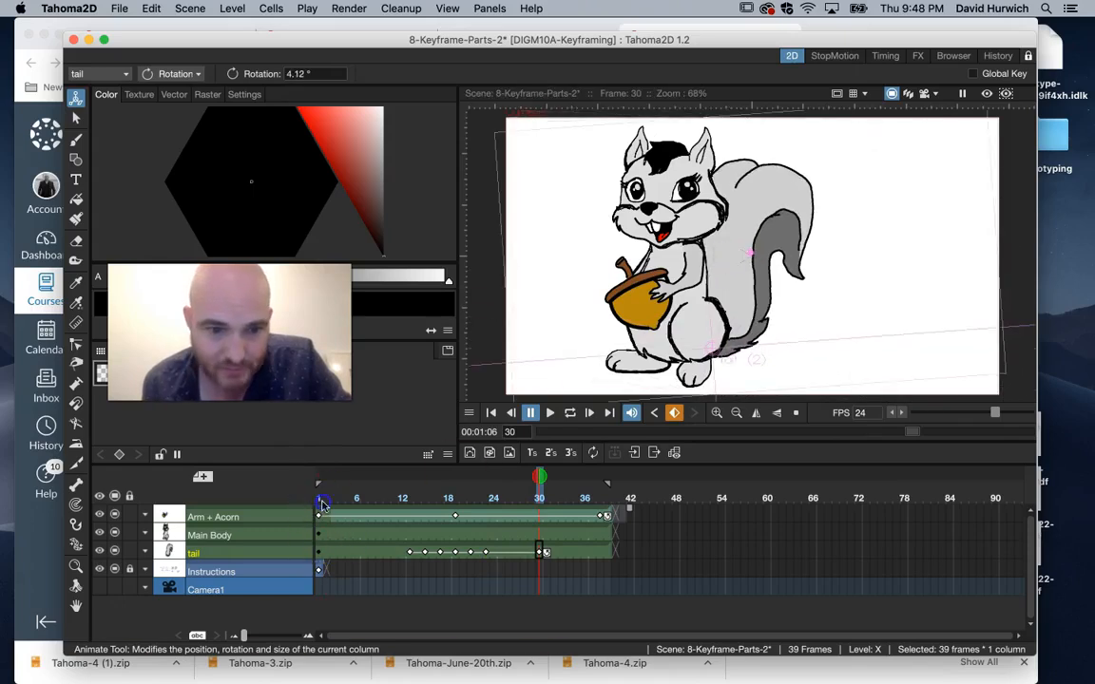
left_click(321, 499)
left_click(569, 414)
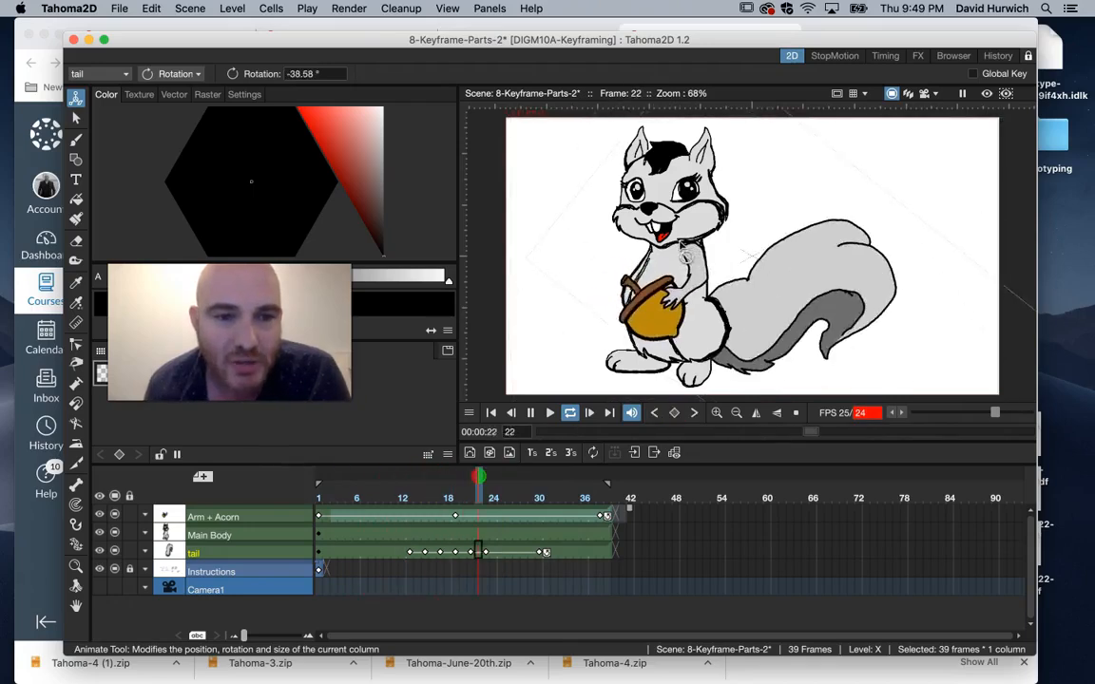
left_click(76, 584)
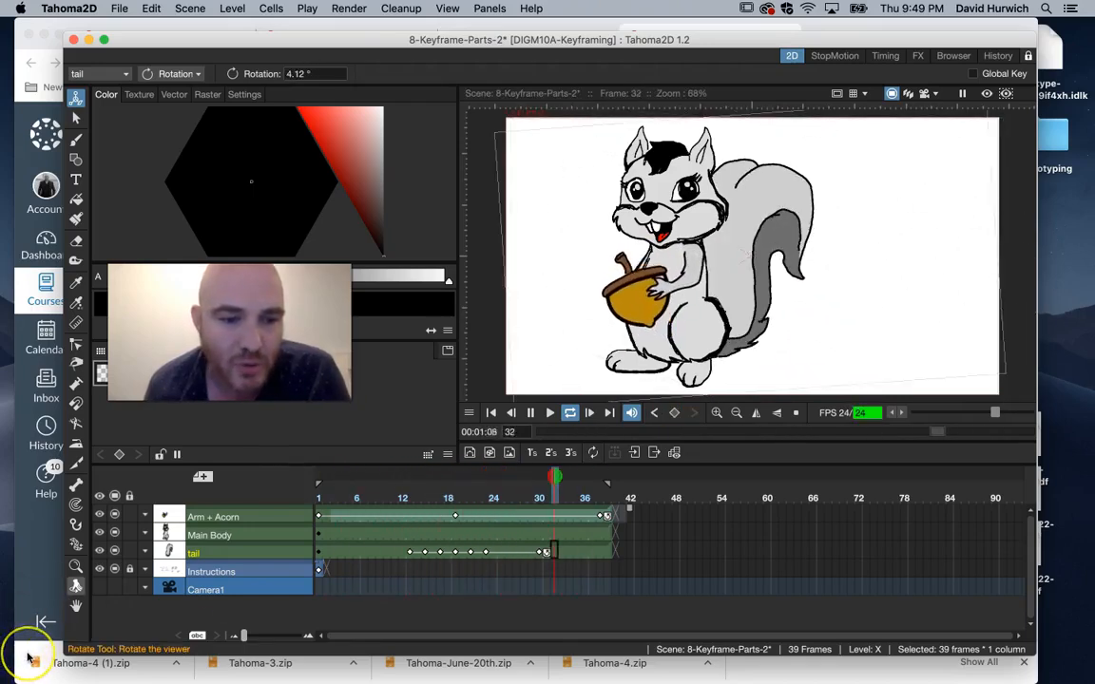